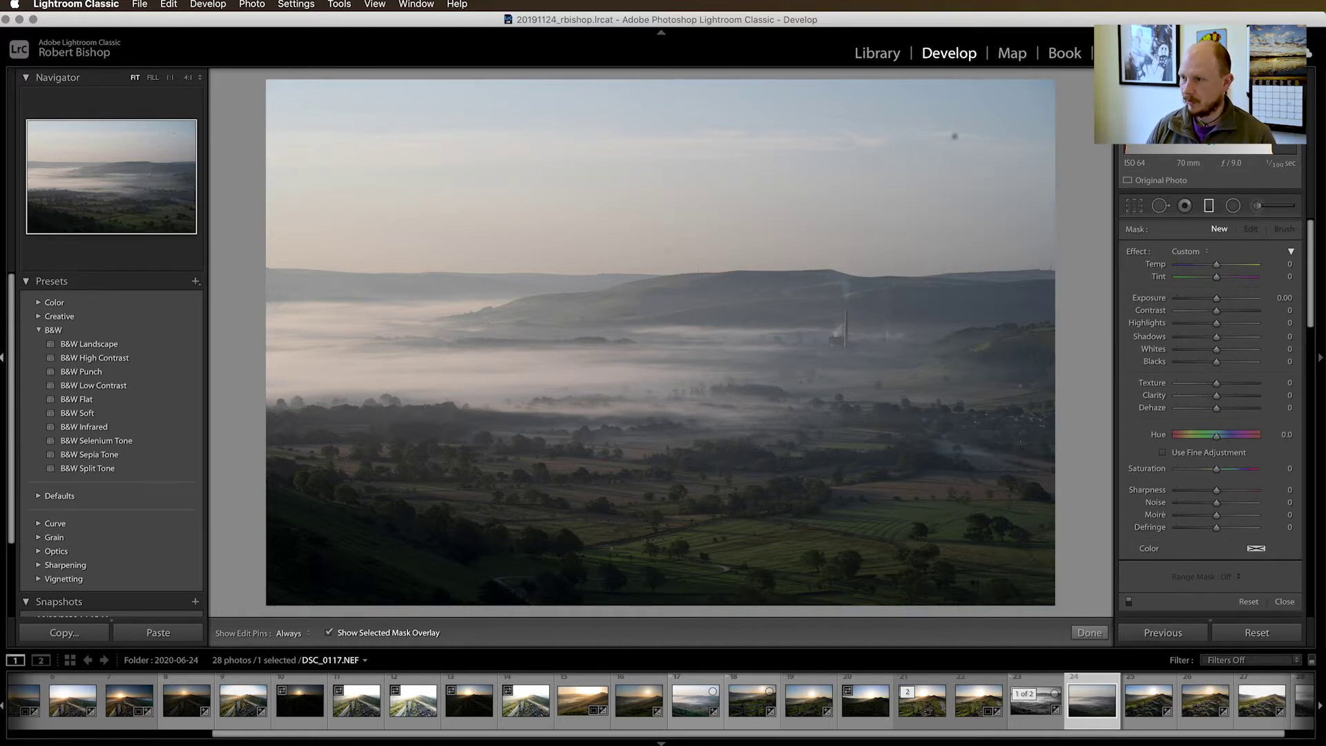
Convert the misty valley photo to Black & White and apply automatic tone settings.
scroll(1204, 411, "up", 1)
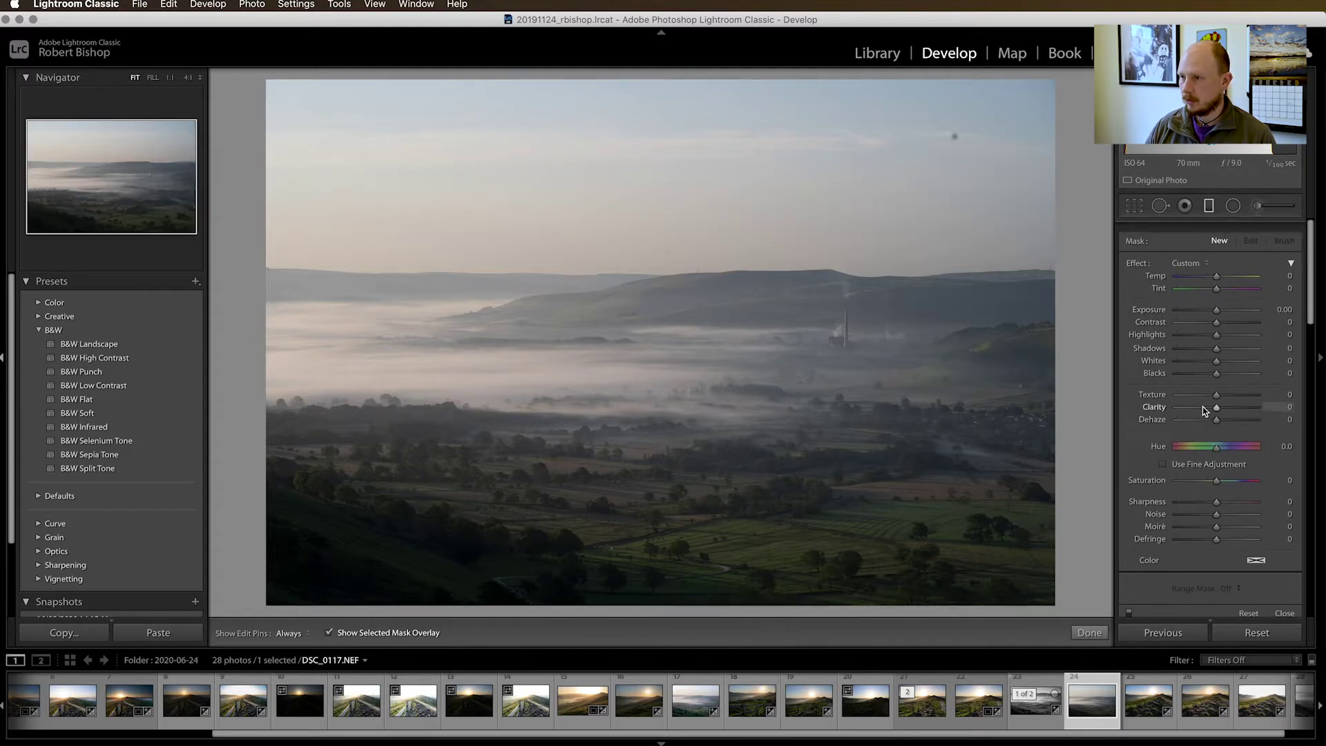
scroll(1247, 536, "down", 1)
left_click(1284, 599)
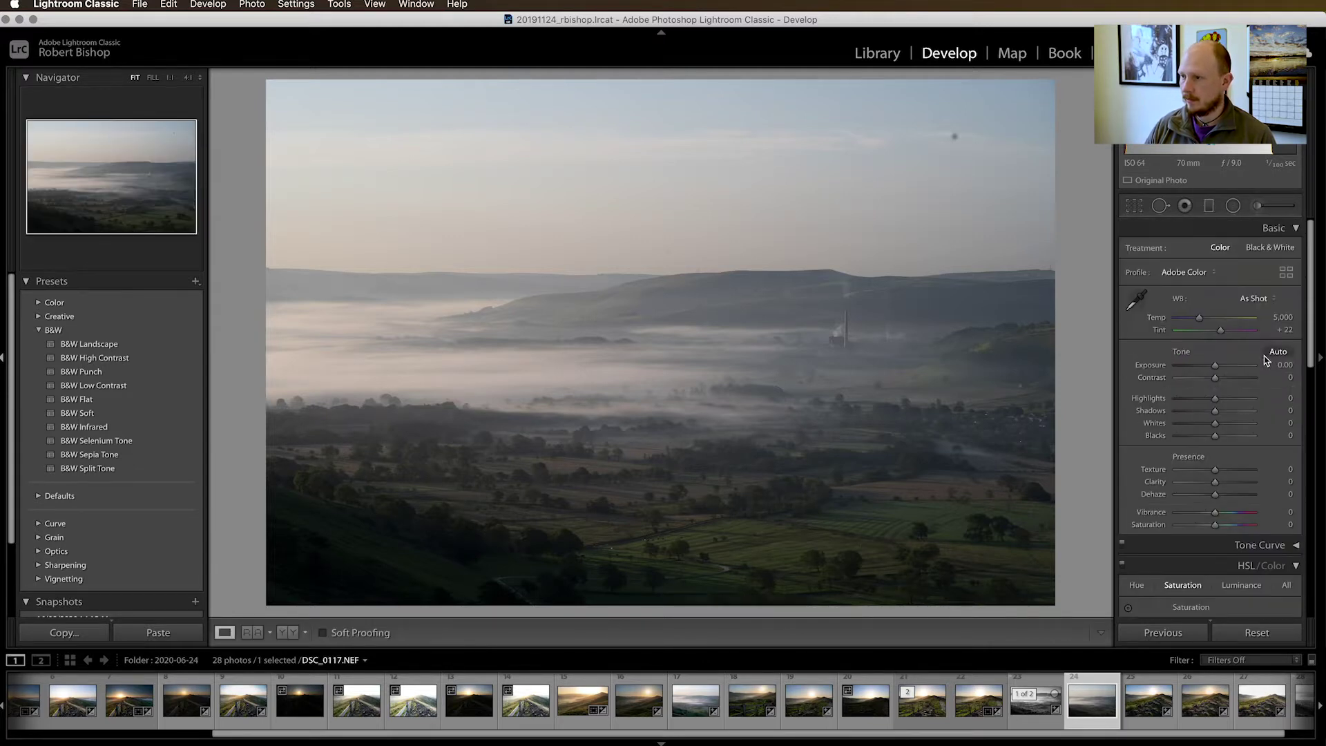
left_click(1272, 248)
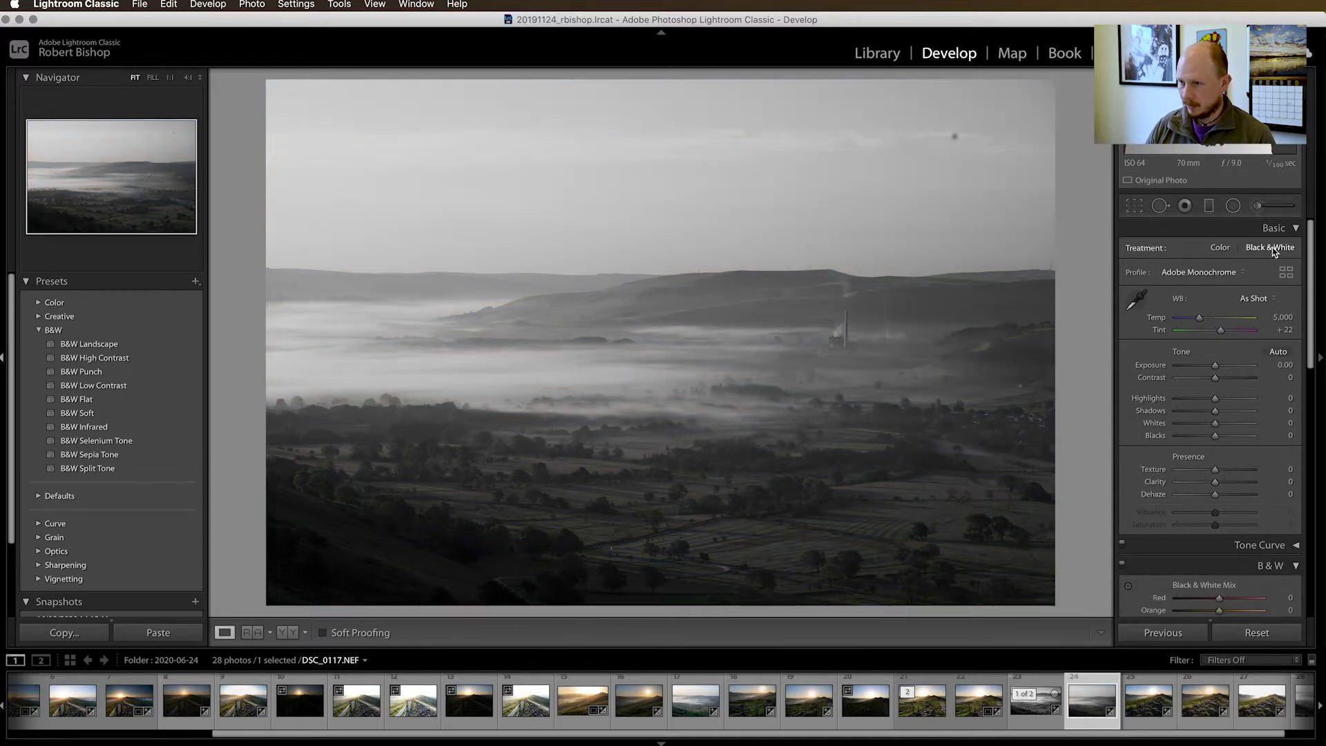
left_click(1278, 350)
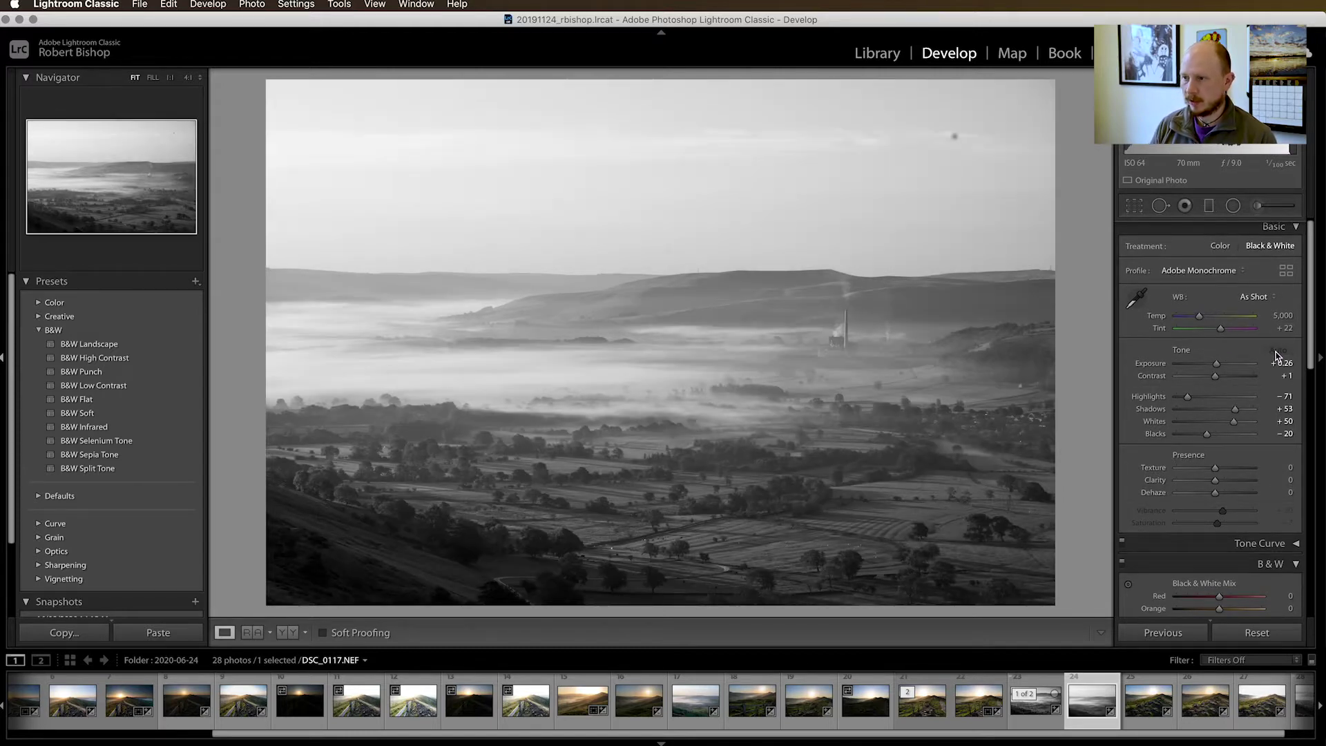
Raise the photo's overall Exposure to +0.55.
scroll(1276, 355, "down", 3)
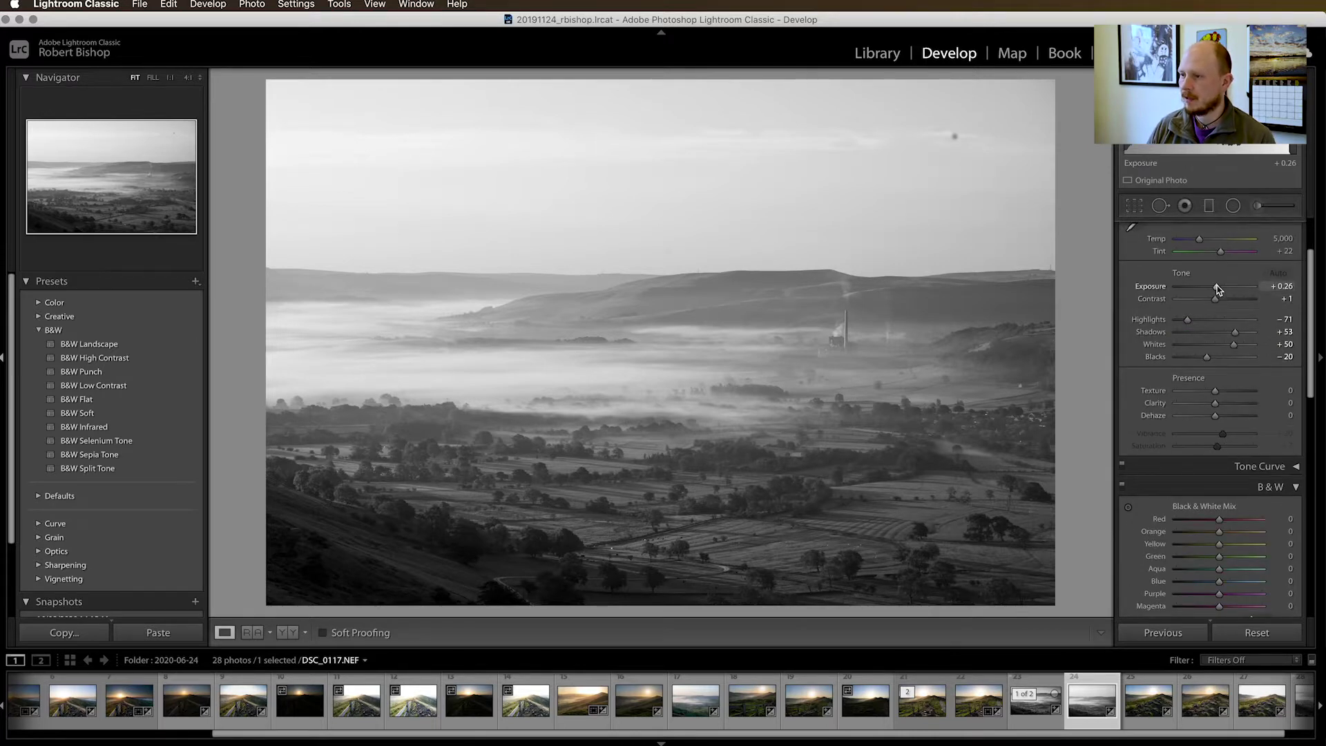
left_click(1217, 289)
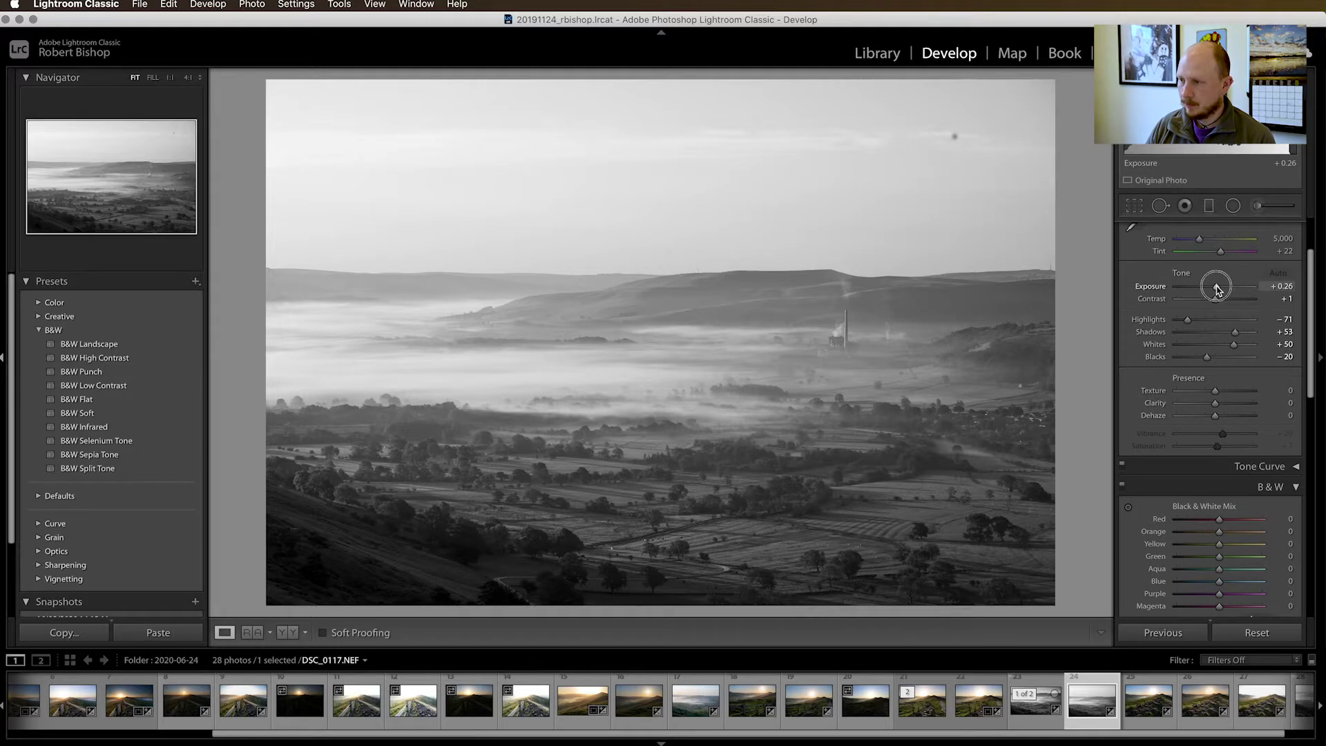
left_click_drag(1217, 289, 1219, 289)
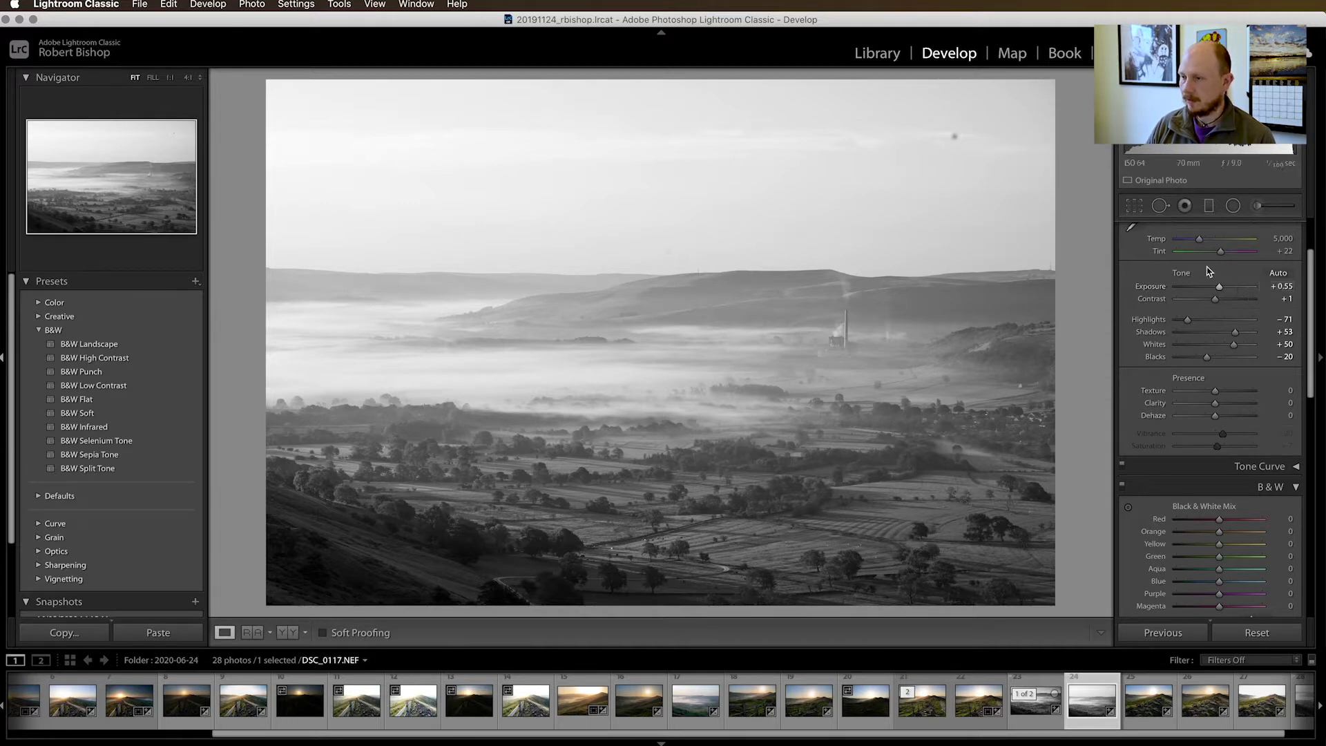
Crop away the upper strip of sky with an unconstrained aspect ratio, keeping the photo's full width.
scroll(1212, 283, "up", 2)
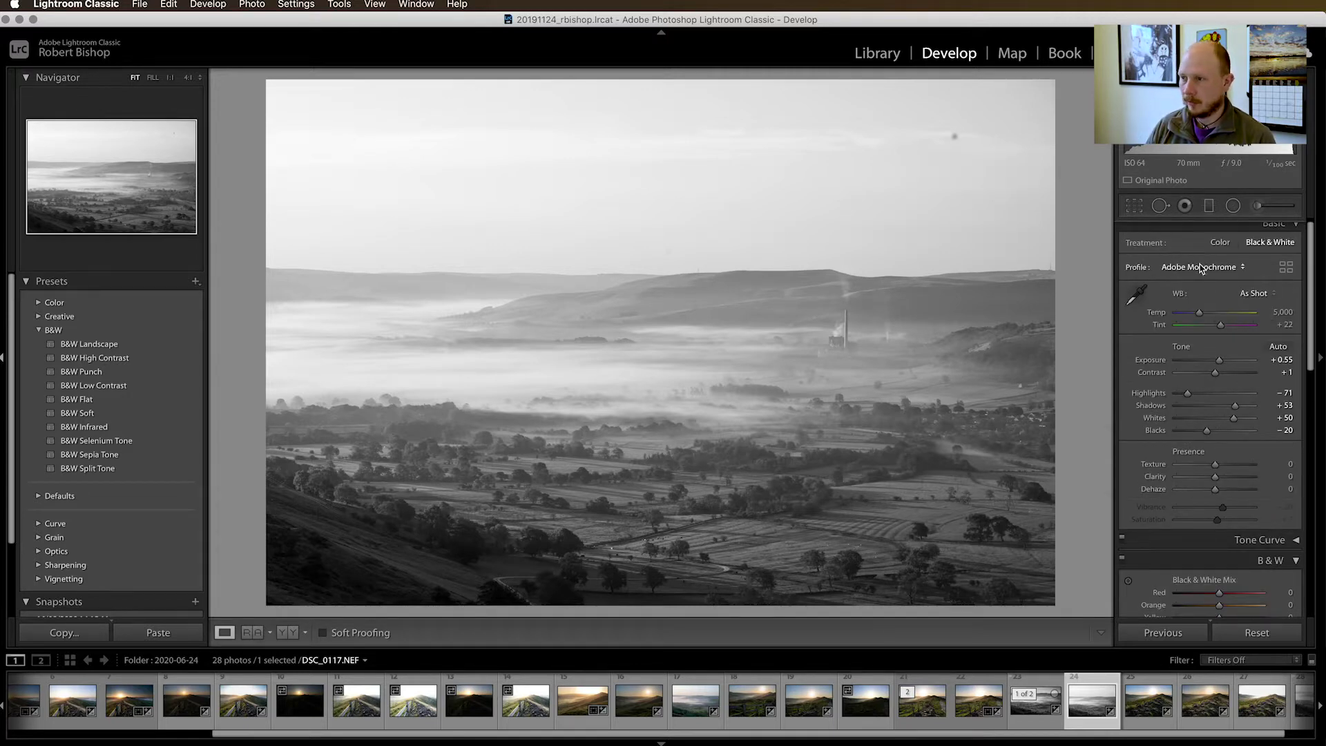
left_click(1133, 206)
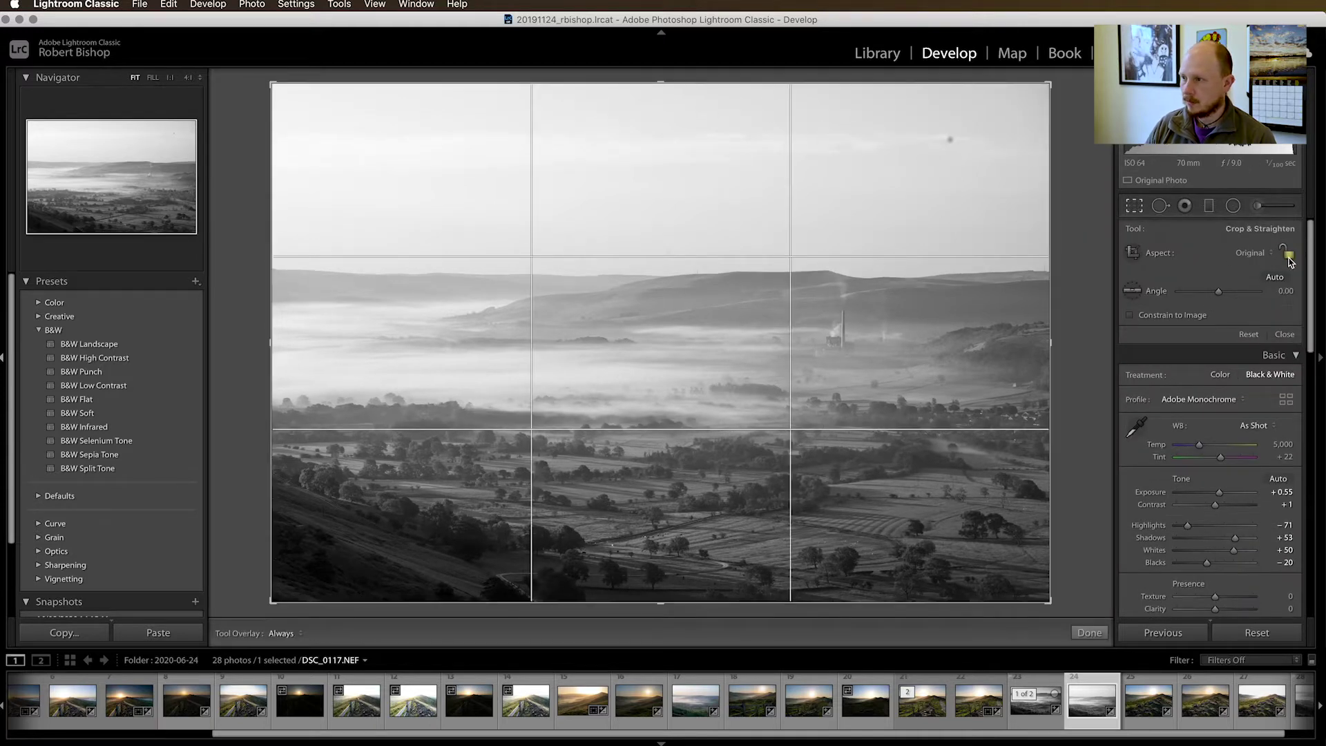
left_click_drag(660, 83, 658, 123)
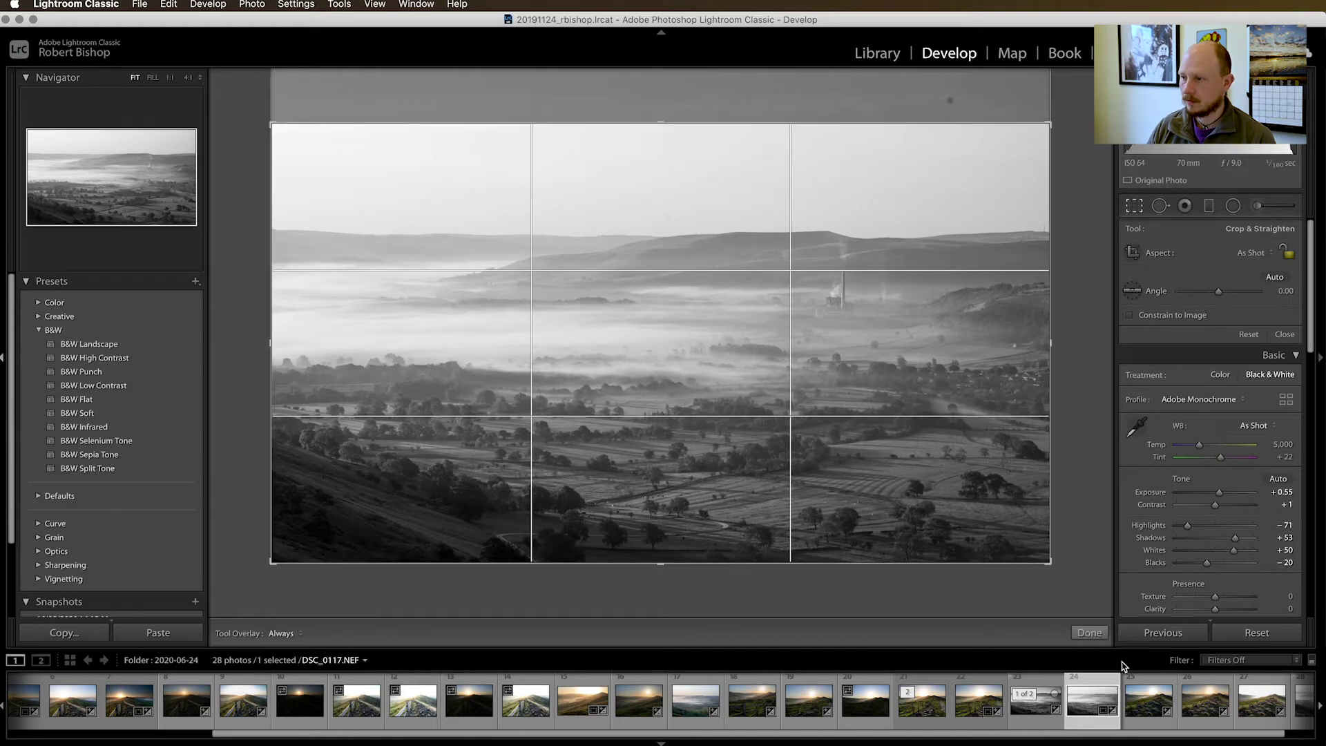
left_click(1282, 334)
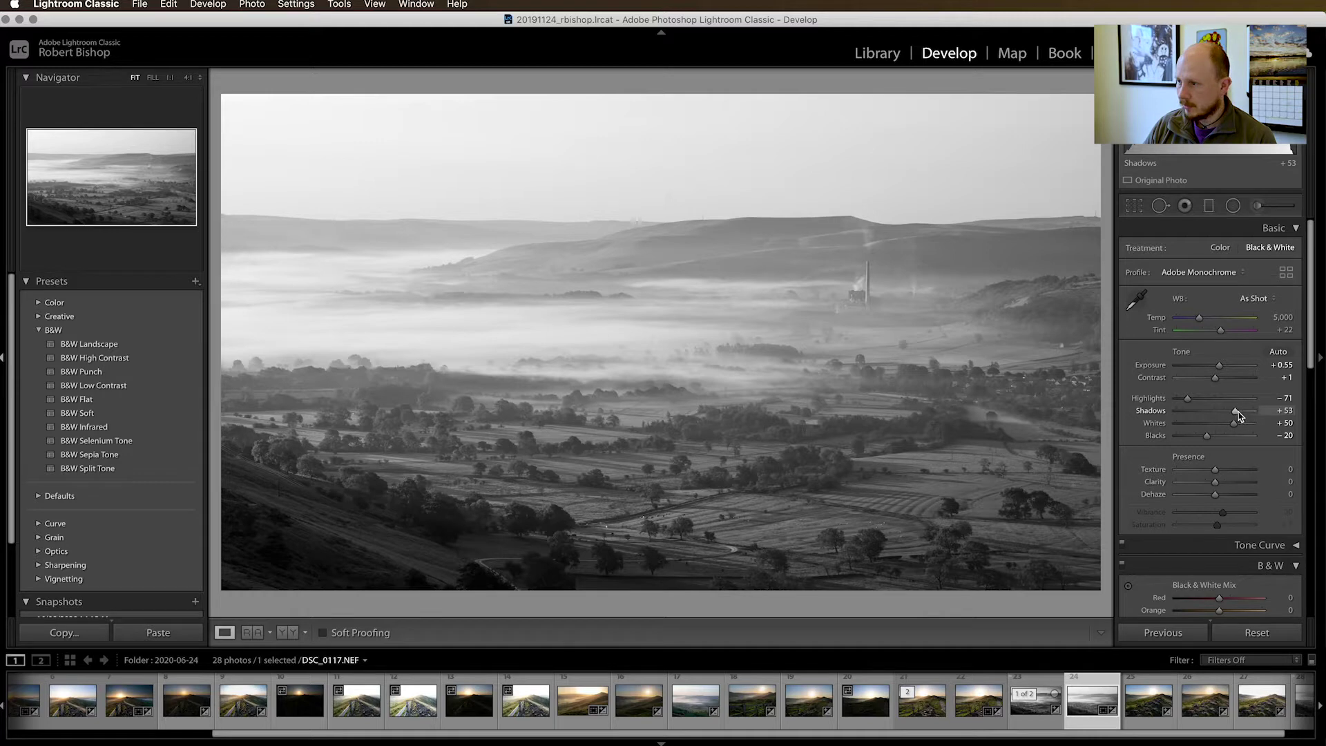
Set the photo's overall Shadows to +50 and Blacks to -17.
mouse_move(1237, 414)
left_mouse_down()
mouse_move(1215, 414)
mouse_move(1236, 415)
left_mouse_up()
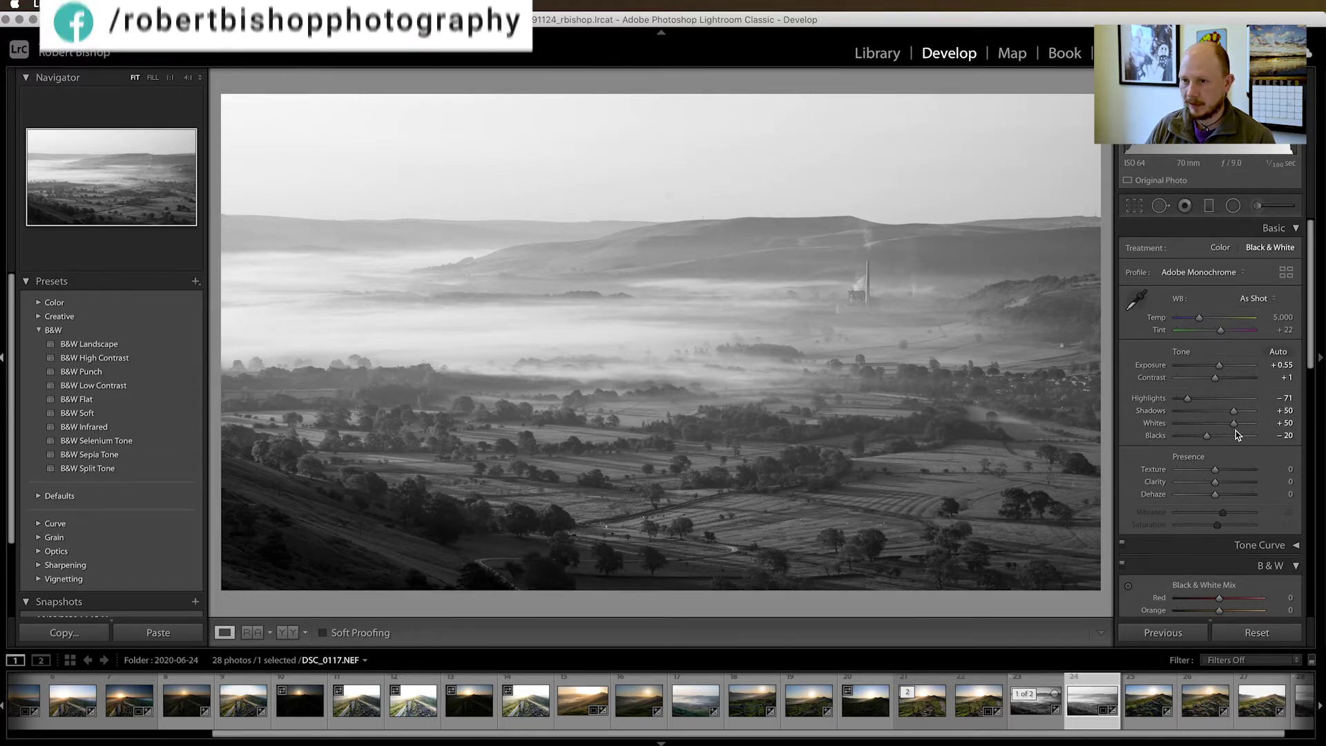
mouse_move(1207, 437)
left_mouse_down()
mouse_move(1177, 440)
mouse_move(1207, 440)
left_mouse_up()
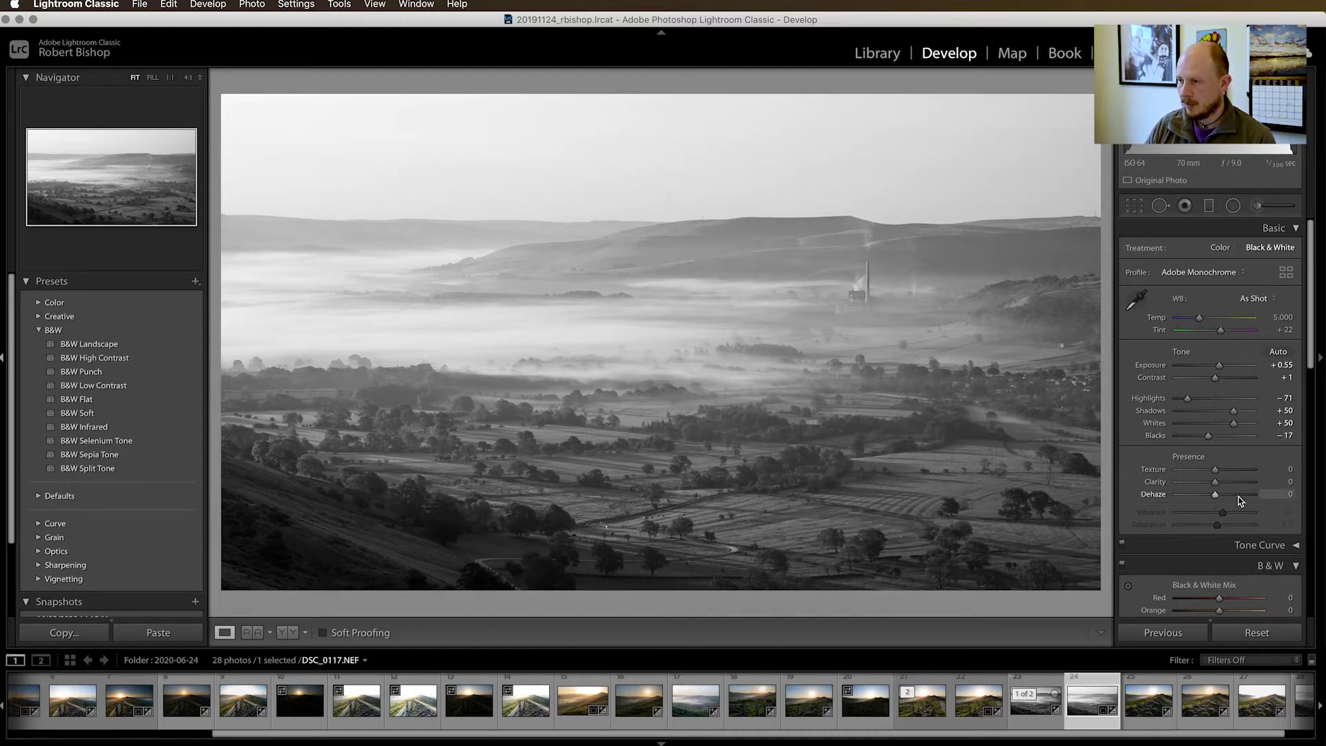
Compare the edit with the before view and apply the automatic Black & White Mix.
scroll(1238, 500, "down", 8)
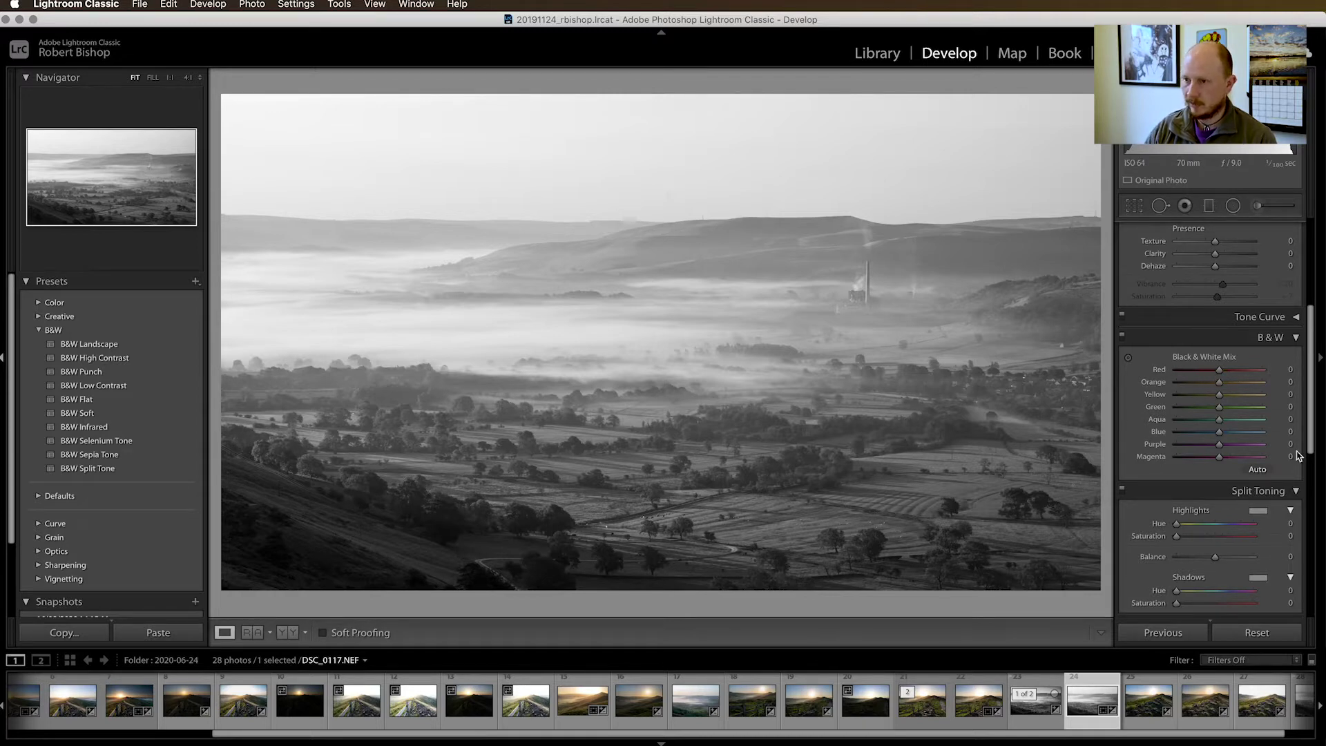
key("backslash")
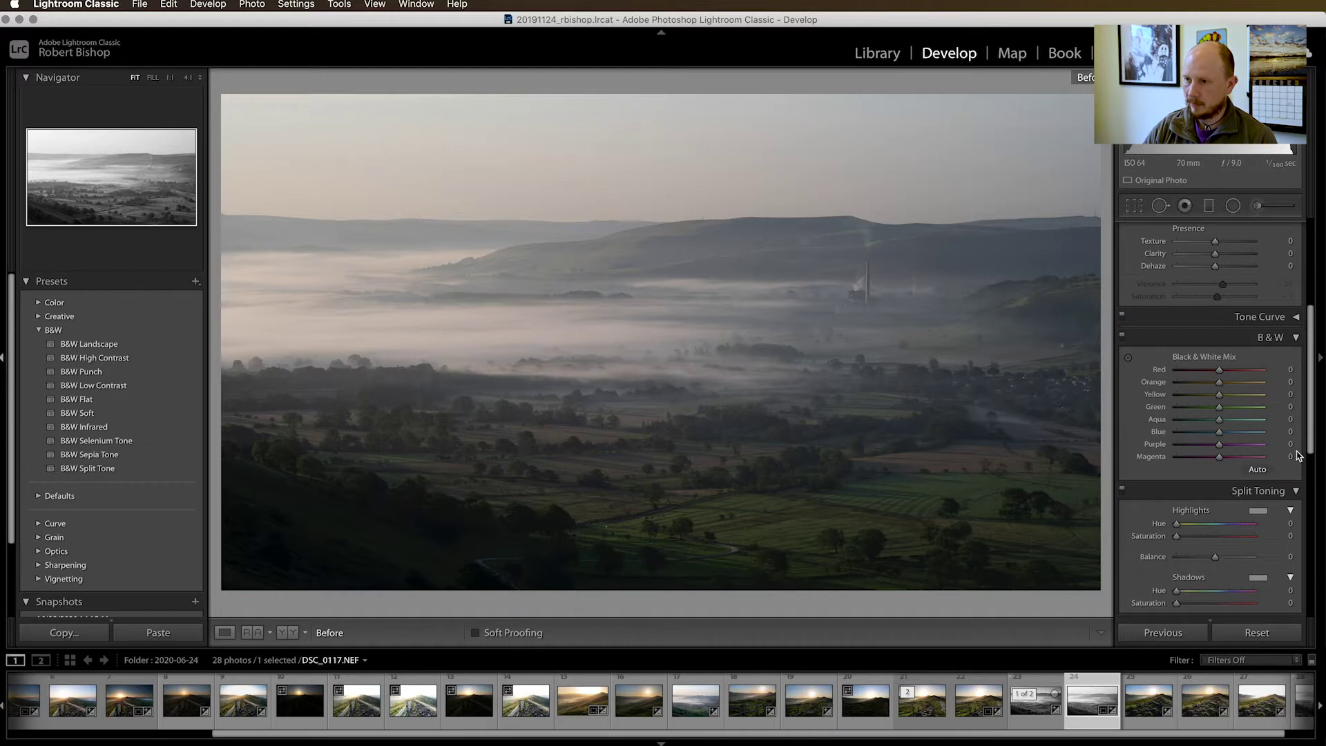
key("backslash")
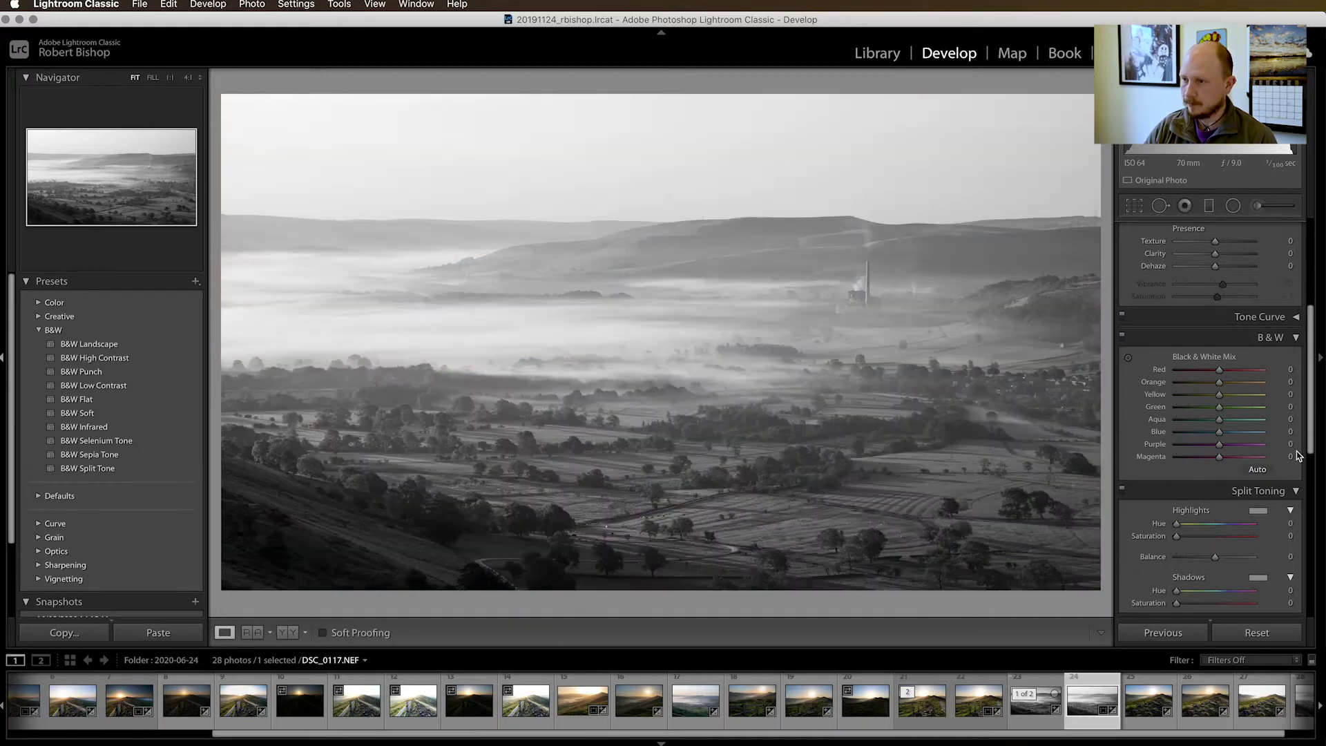
mouse_move(1220, 408)
left_mouse_down()
mouse_move(1250, 411)
mouse_move(1216, 407)
mouse_move(1254, 433)
mouse_move(1206, 433)
mouse_move(1219, 433)
left_mouse_up()
double_click(1217, 407)
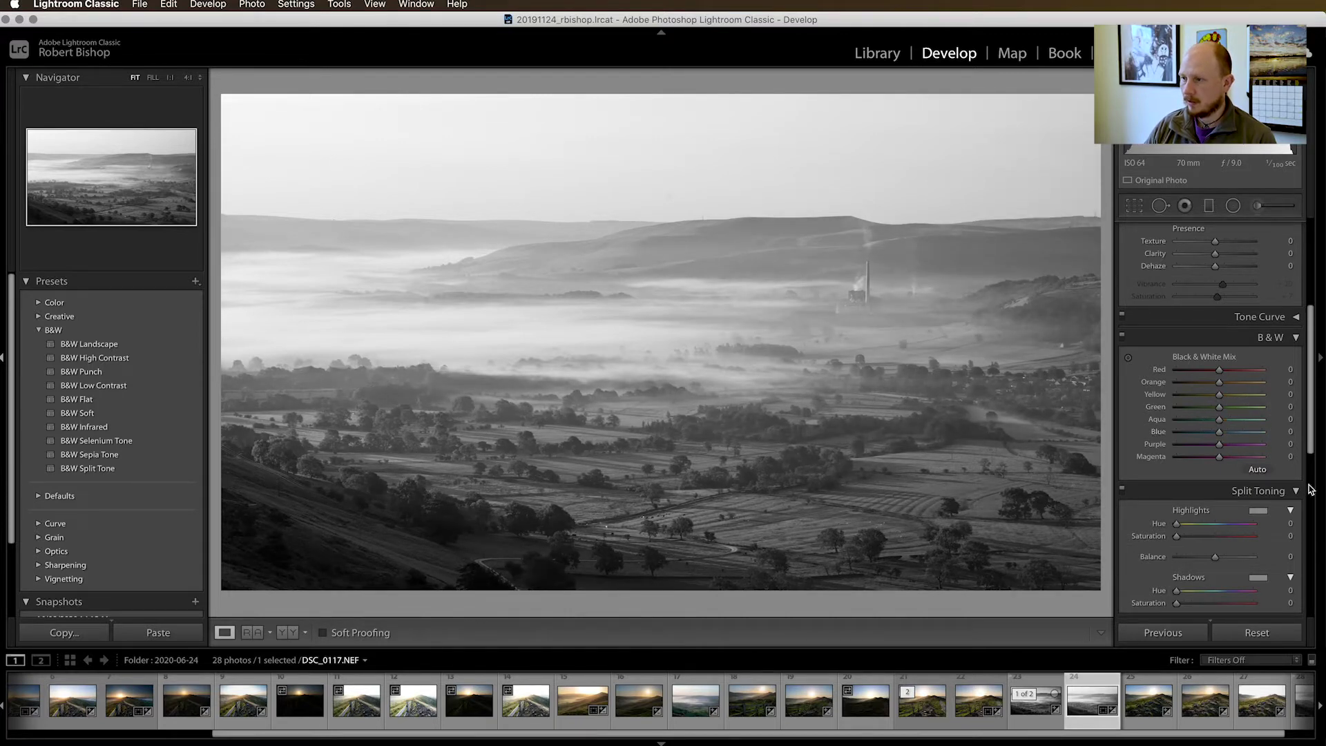
left_click(1257, 470)
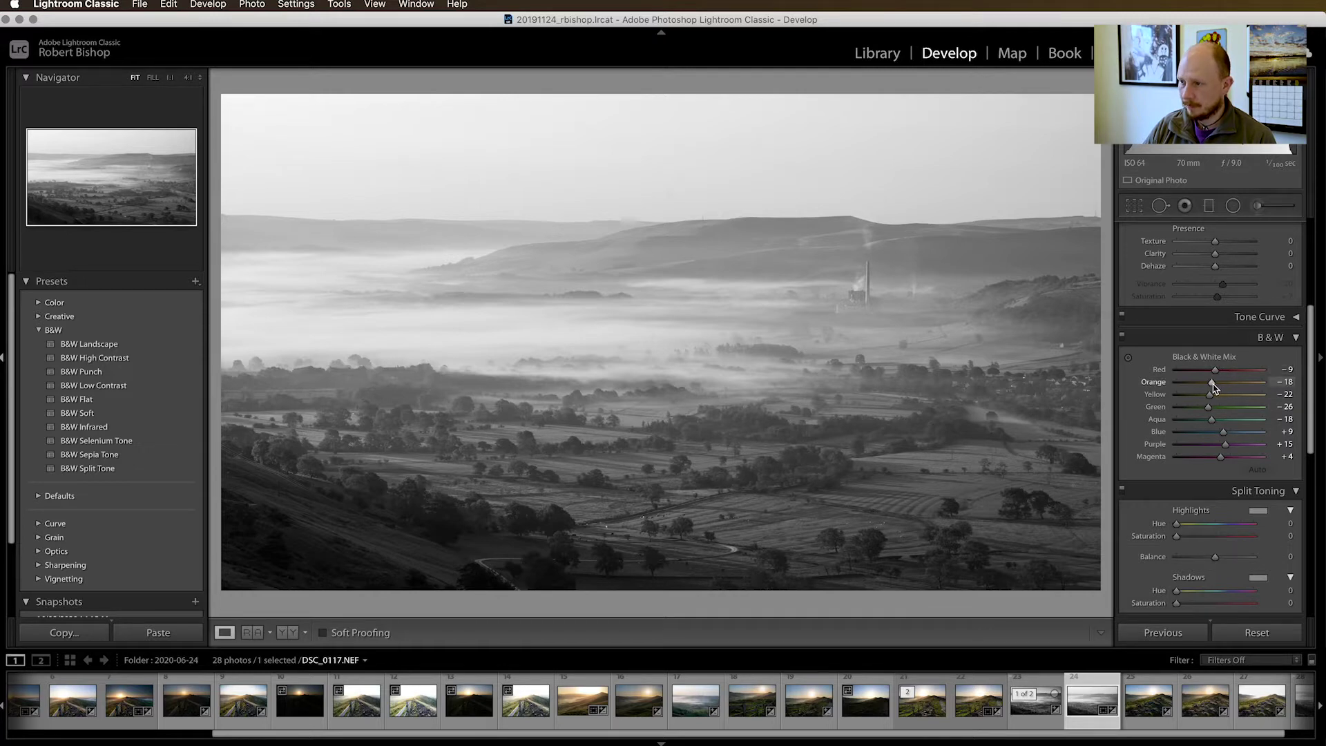
Adjust the Black & White Mix to Orange -15, Yellow -17, Green +1, Aqua -40 and Blue -51.
mouse_move(1214, 388)
left_mouse_down()
mouse_move(1226, 400)
mouse_move(1217, 413)
mouse_move(1241, 403)
mouse_move(1216, 401)
left_mouse_up()
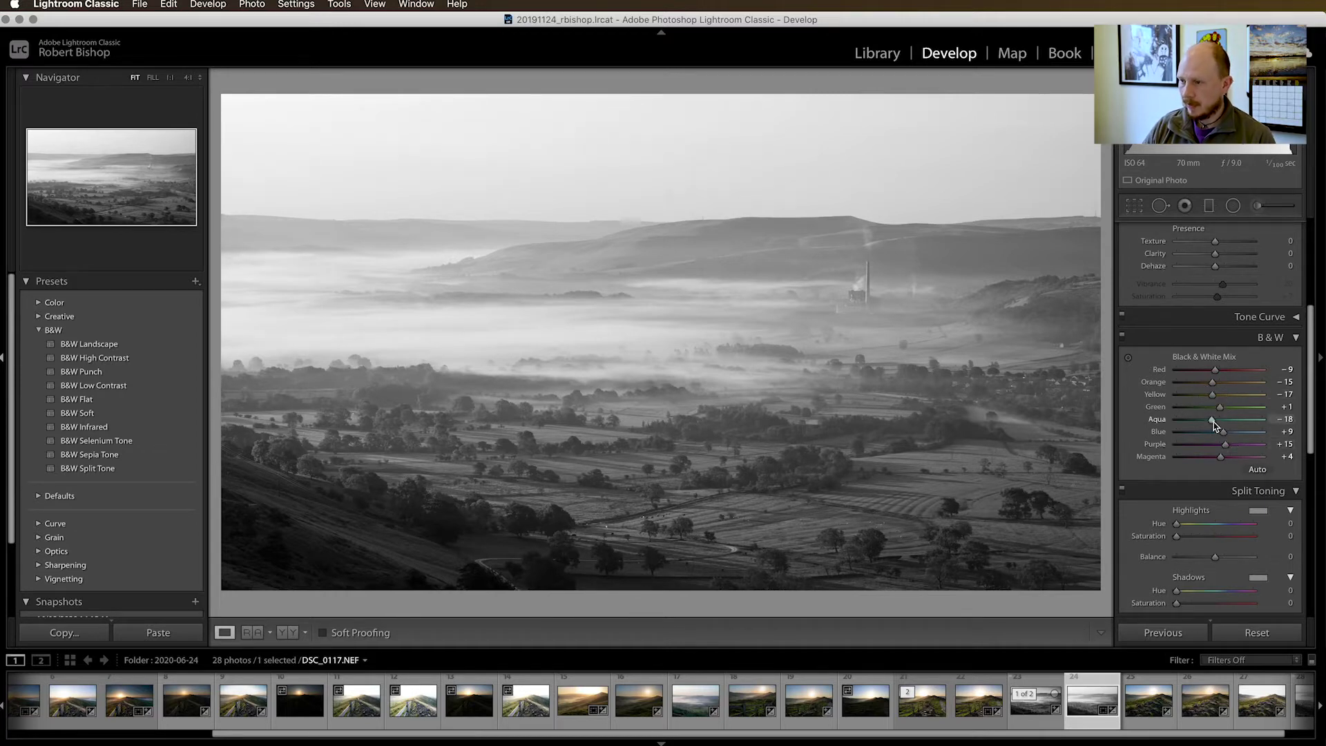
mouse_move(1212, 420)
left_mouse_down()
mouse_move(1238, 424)
mouse_move(1185, 425)
mouse_move(1200, 425)
left_mouse_up()
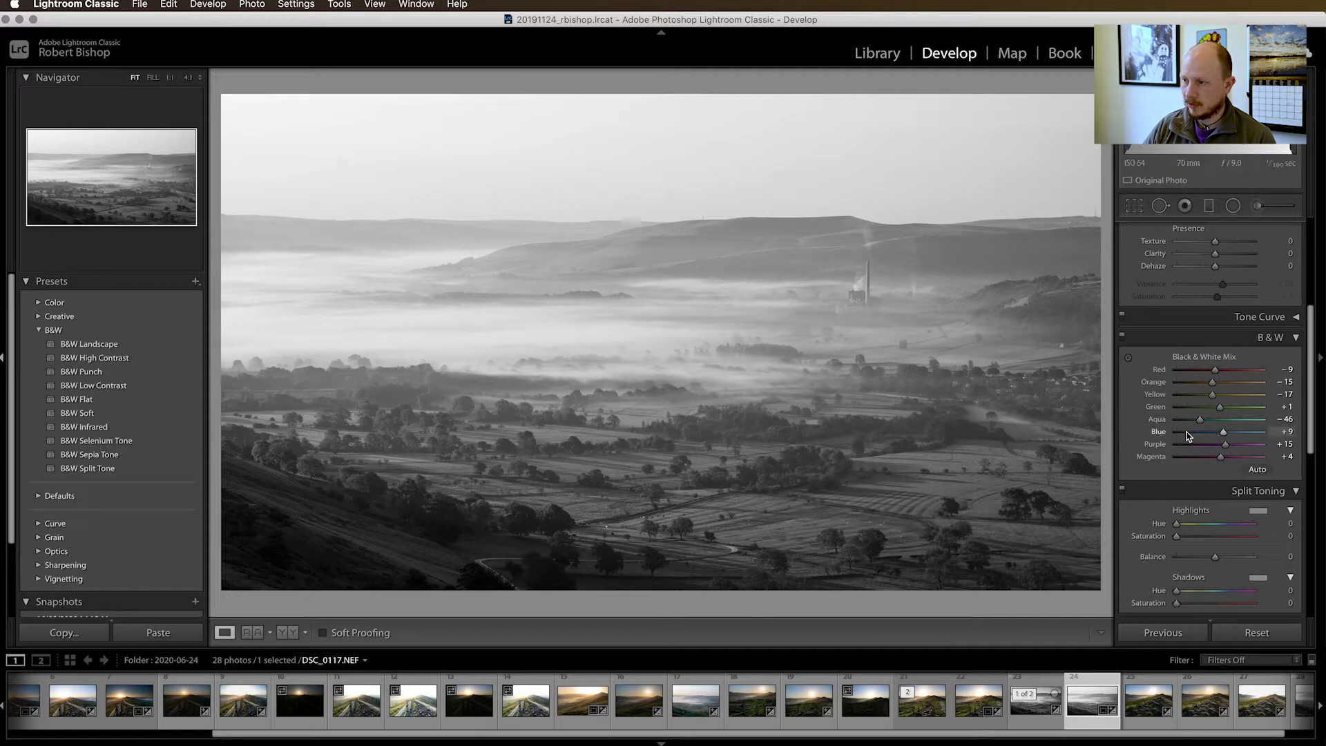
left_click_drag(1199, 424, 1203, 423)
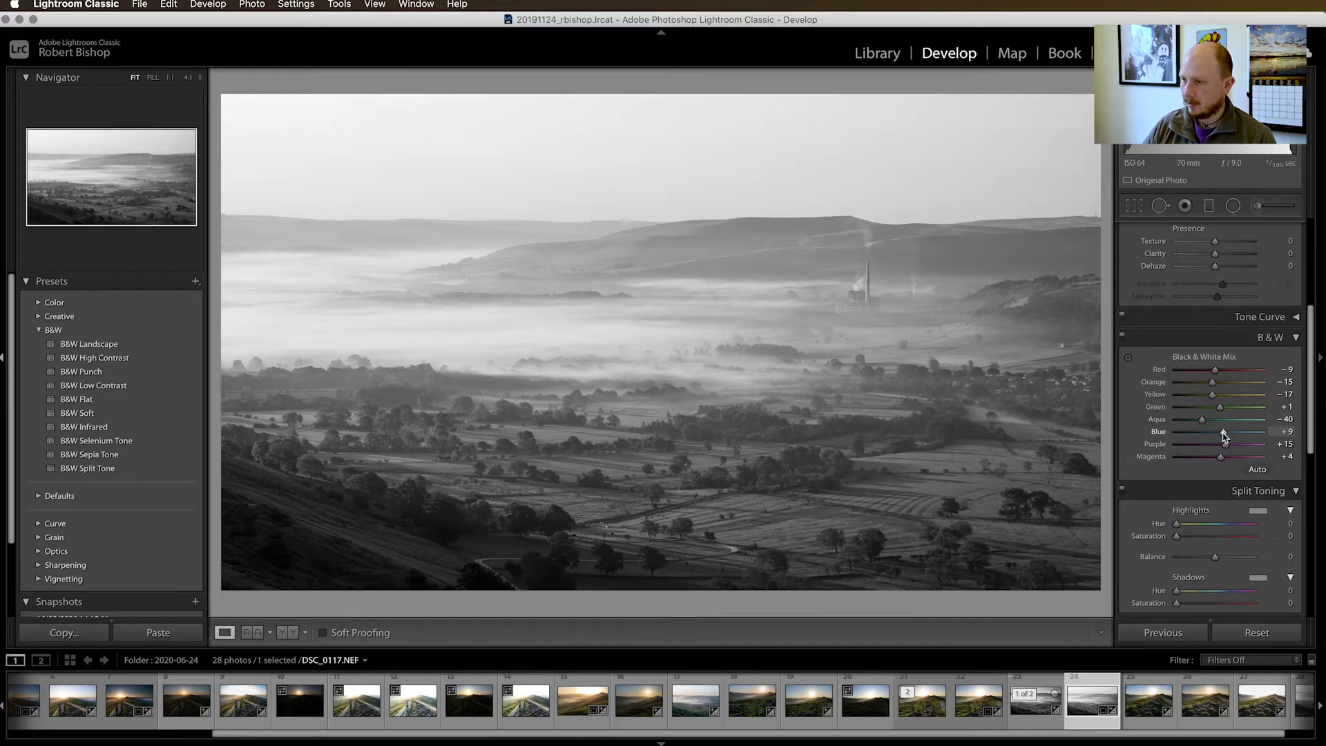
left_click_drag(1223, 434, 1198, 436)
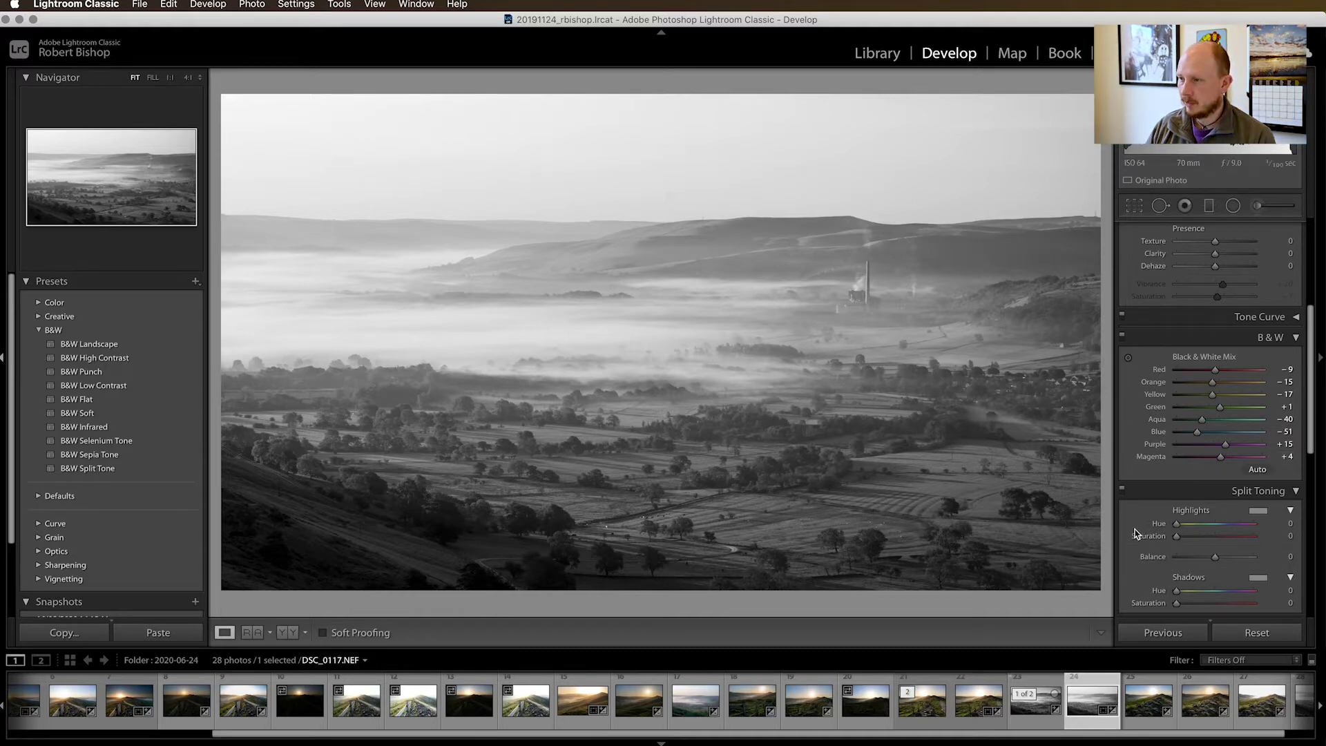
scroll(1132, 528, "up", 3)
scroll(1131, 530, "up", 3)
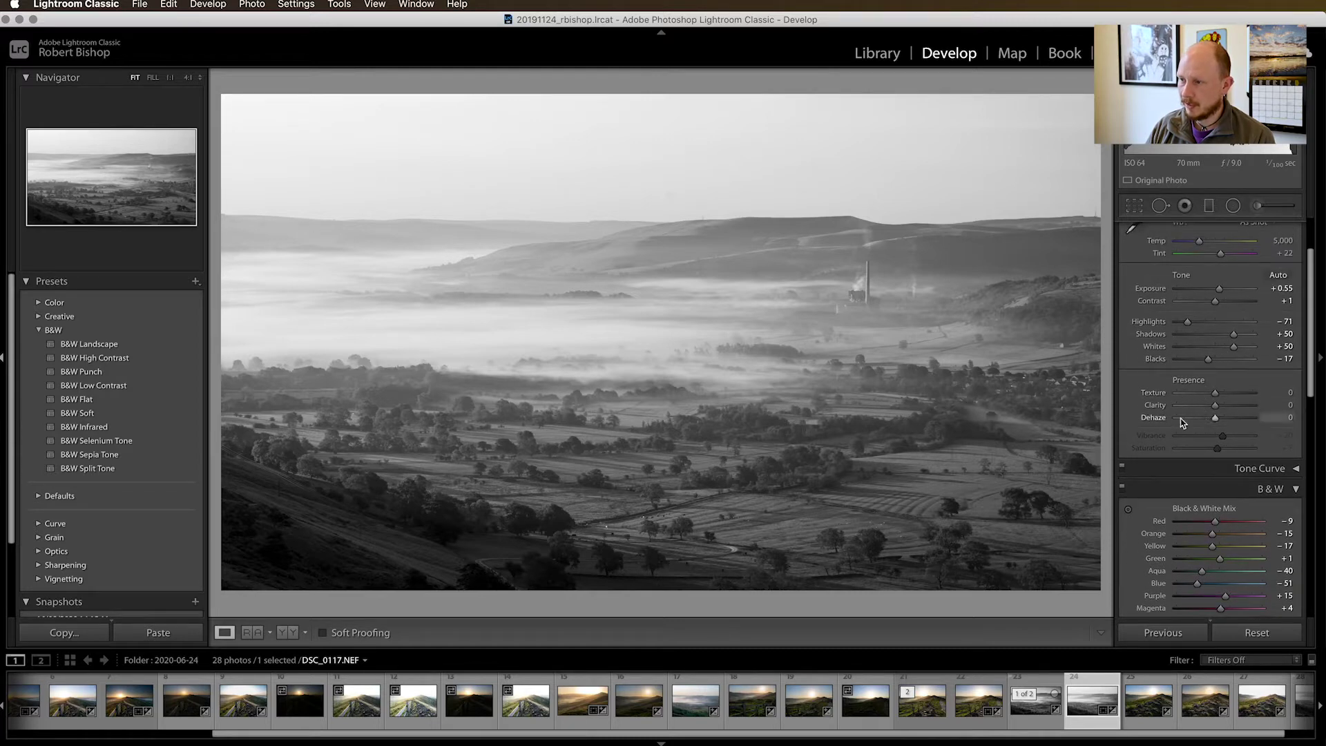
scroll(1207, 419, "up", 1)
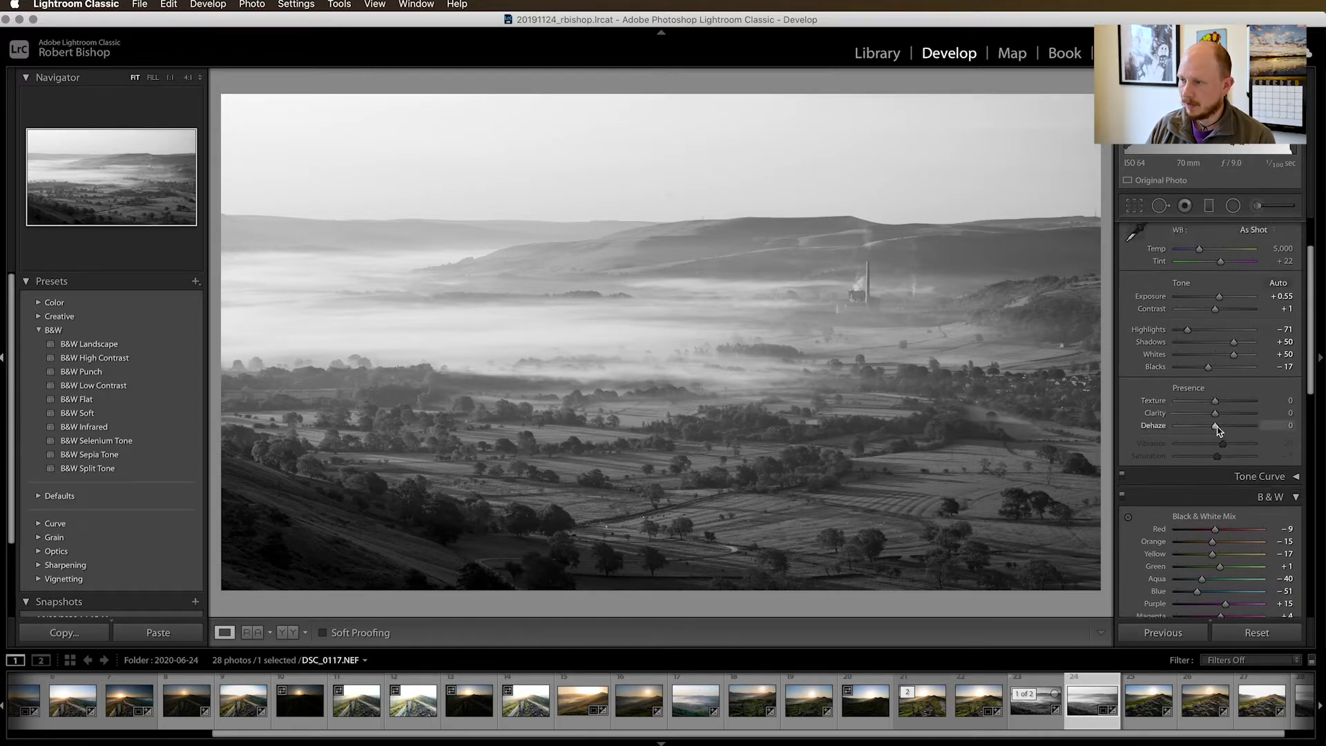
mouse_move(1214, 425)
left_mouse_down()
mouse_move(1246, 428)
mouse_move(1219, 428)
left_mouse_up()
mouse_move(1217, 420)
left_mouse_down()
mouse_move(1234, 414)
mouse_move(1219, 404)
left_mouse_up()
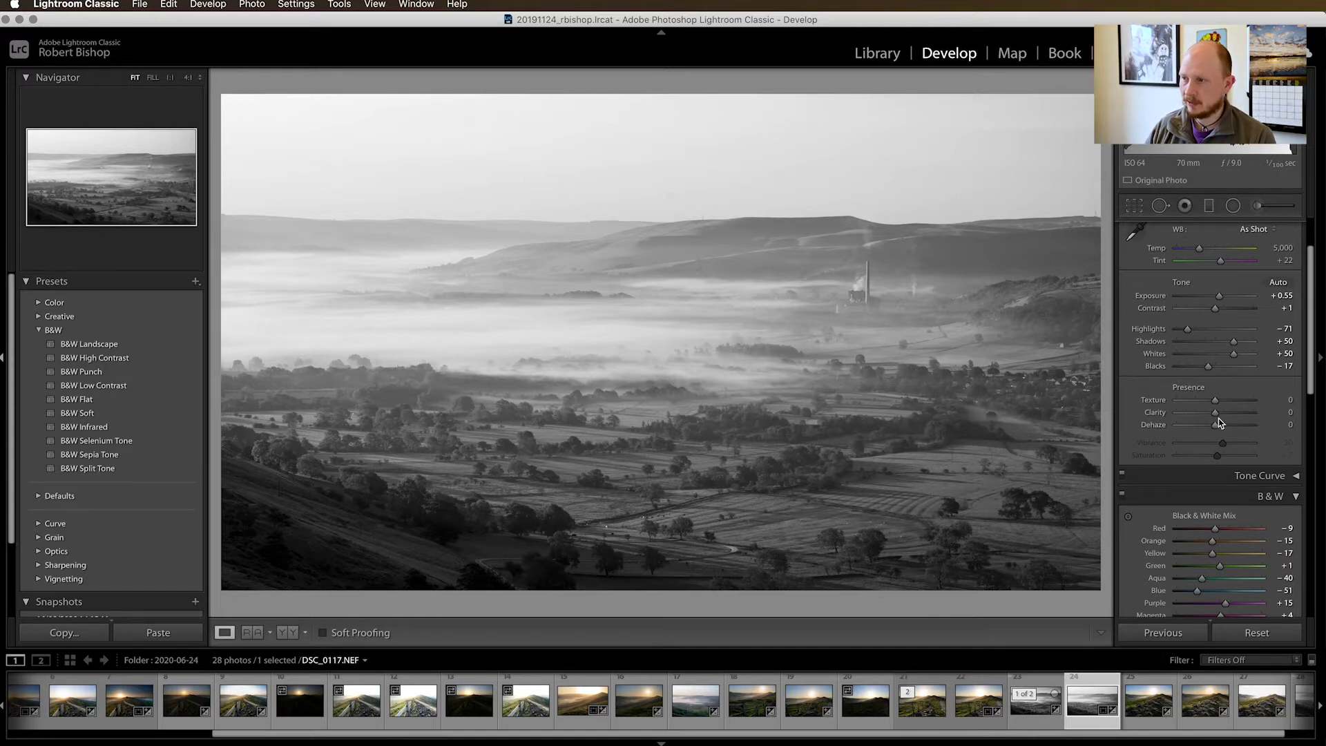
Draw a graduated filter over the sky and hills, fading out downward into the mist.
scroll(1218, 423, "up", 2)
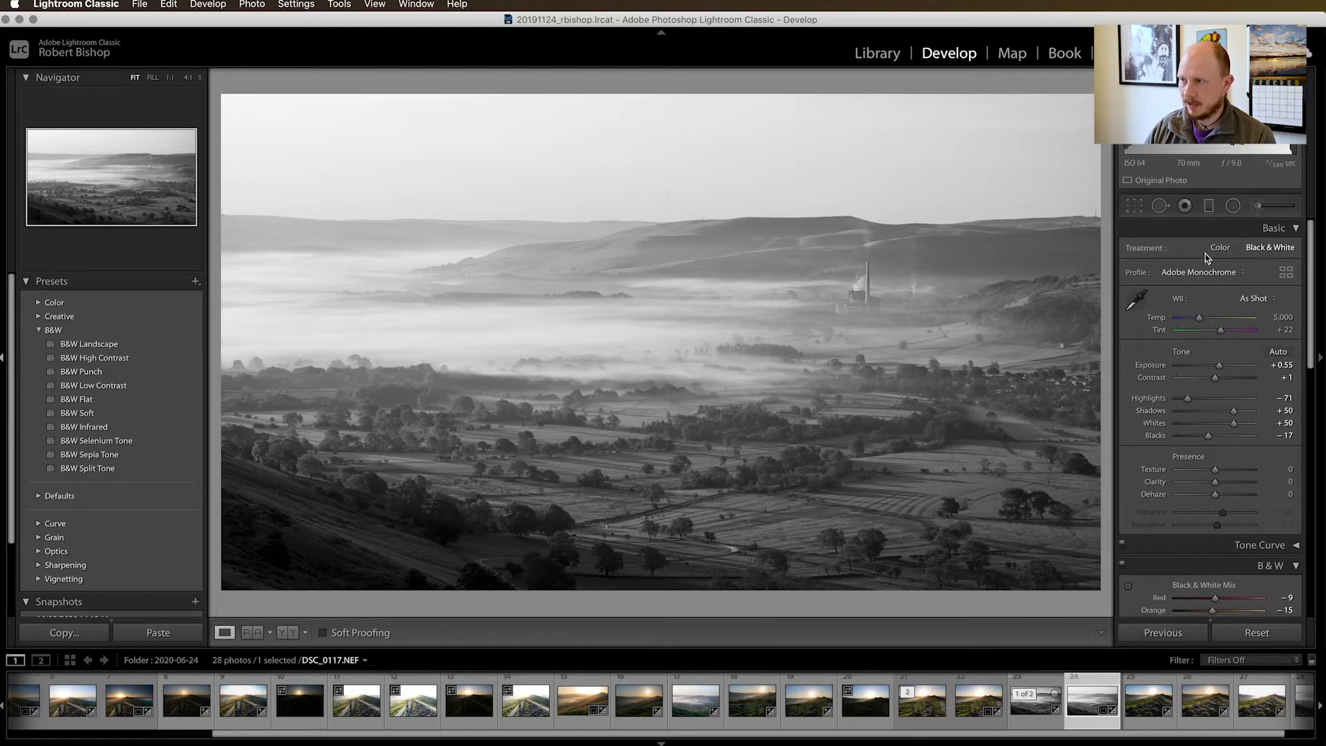
left_click(1210, 210)
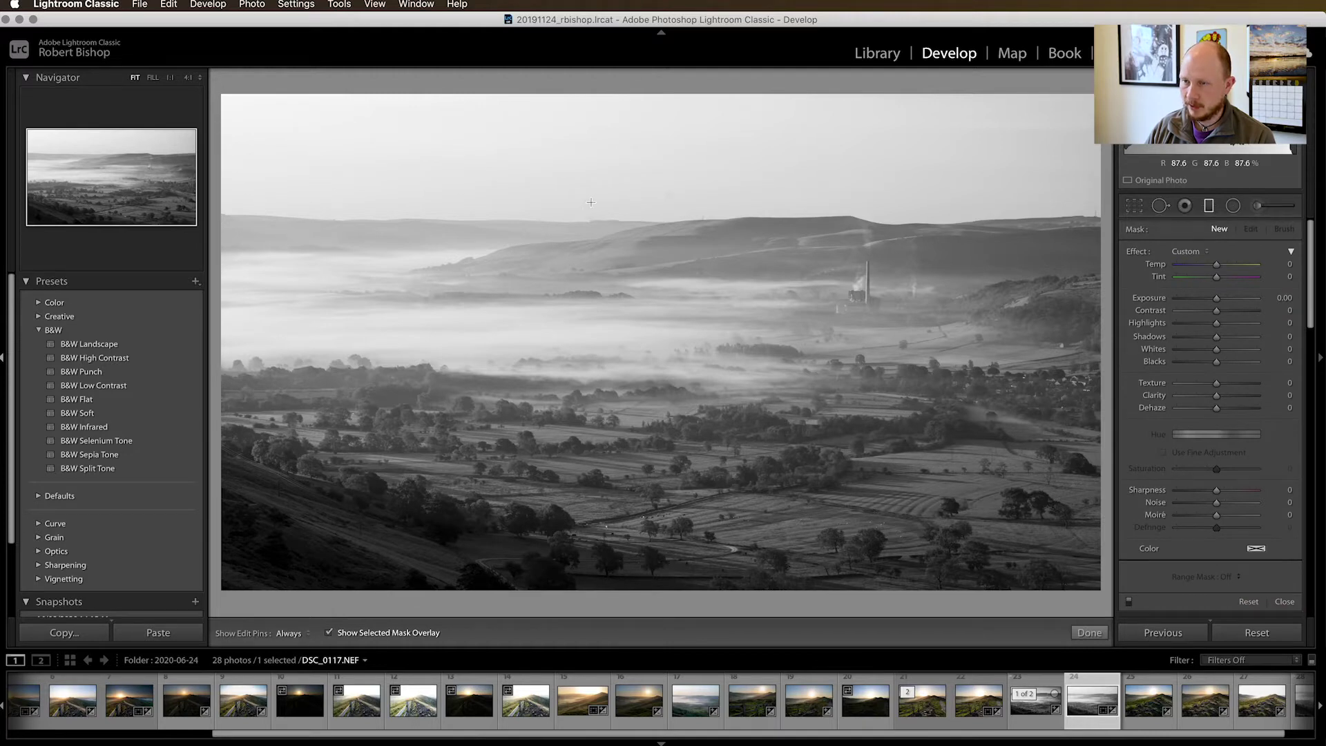
left_click_drag(595, 188, 605, 327)
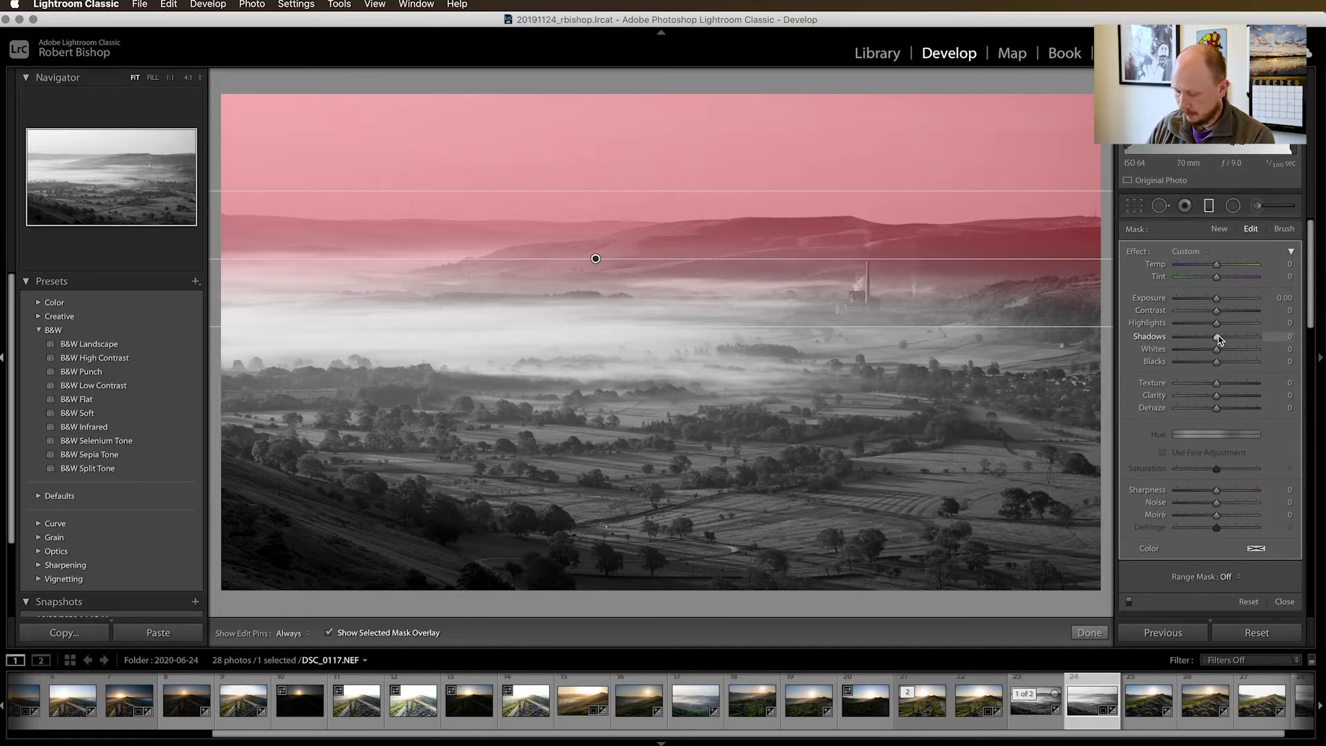
Set the sky filter's Shadows to -7, Blacks to -11, Dehaze to 41 and Exposure to 0.02, with the mask overlay hidden.
left_click_drag(1219, 338, 1216, 340)
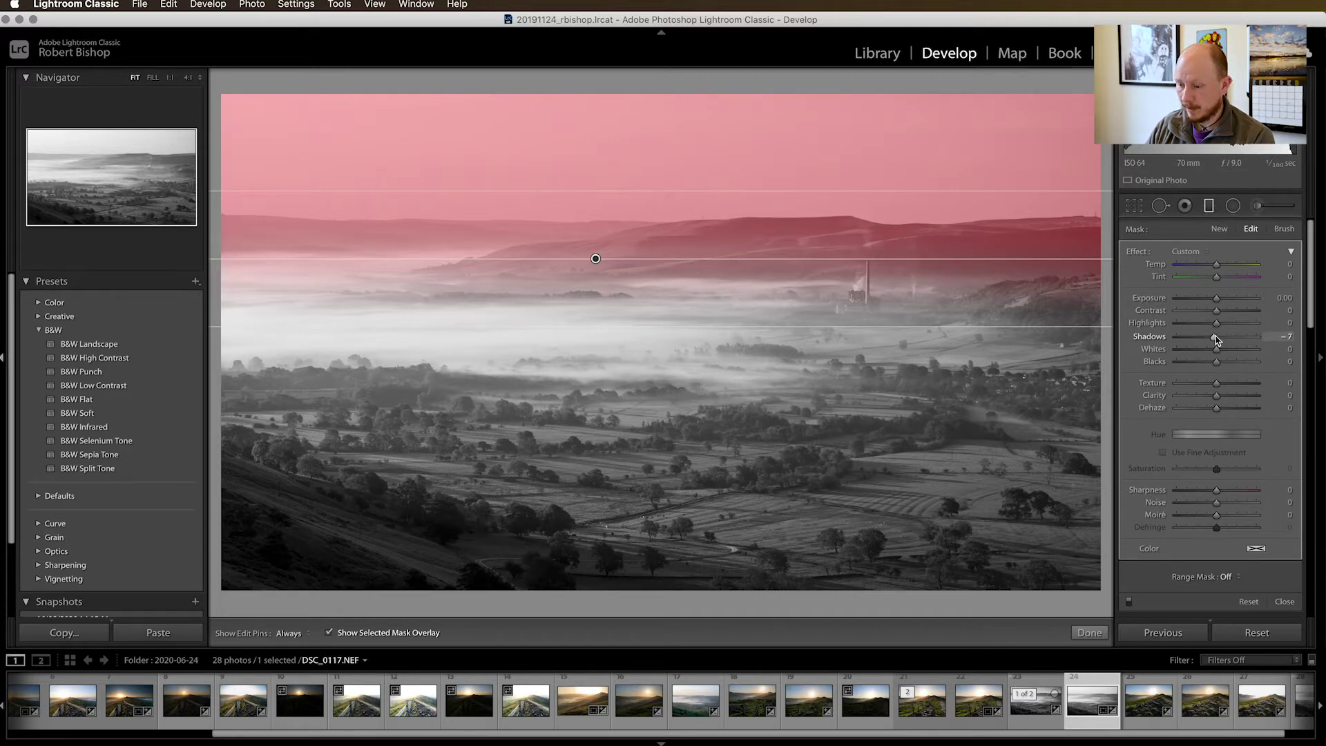
key("o")
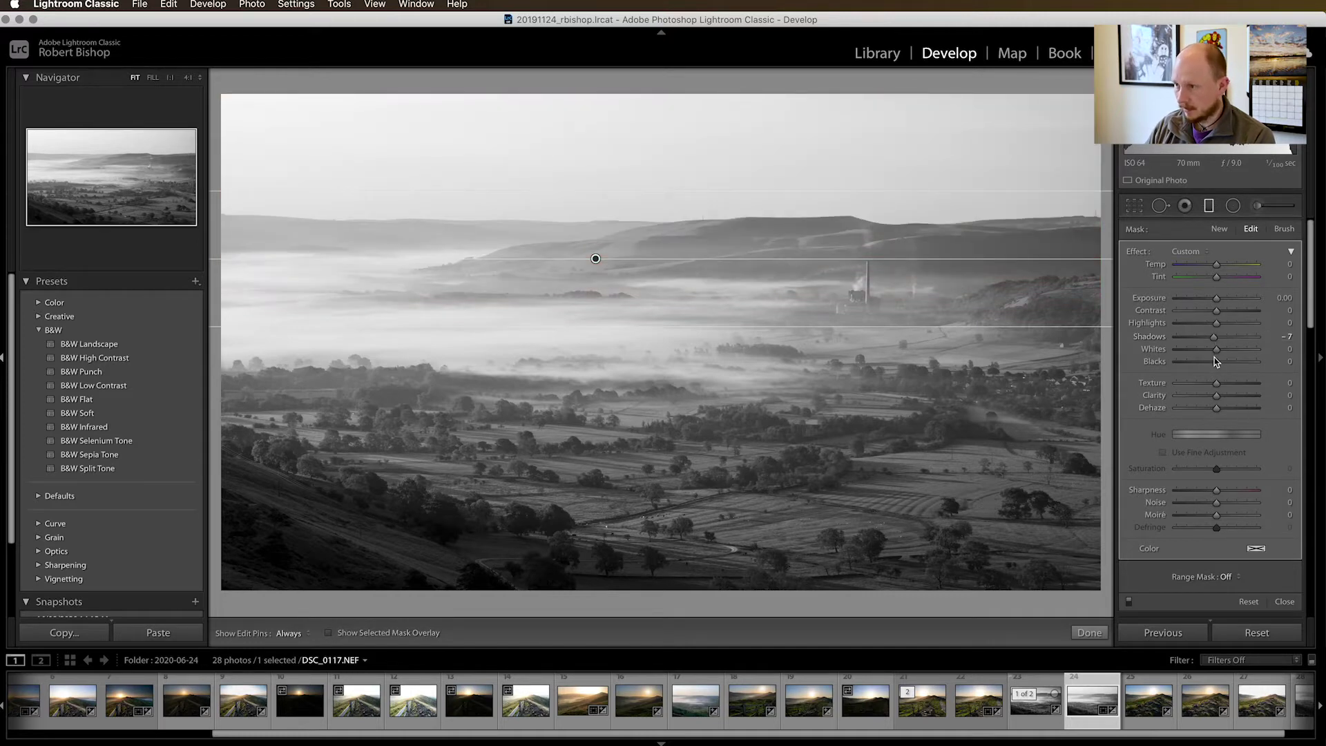
left_click_drag(1217, 366, 1215, 370)
left_click_drag(1217, 408, 1233, 409)
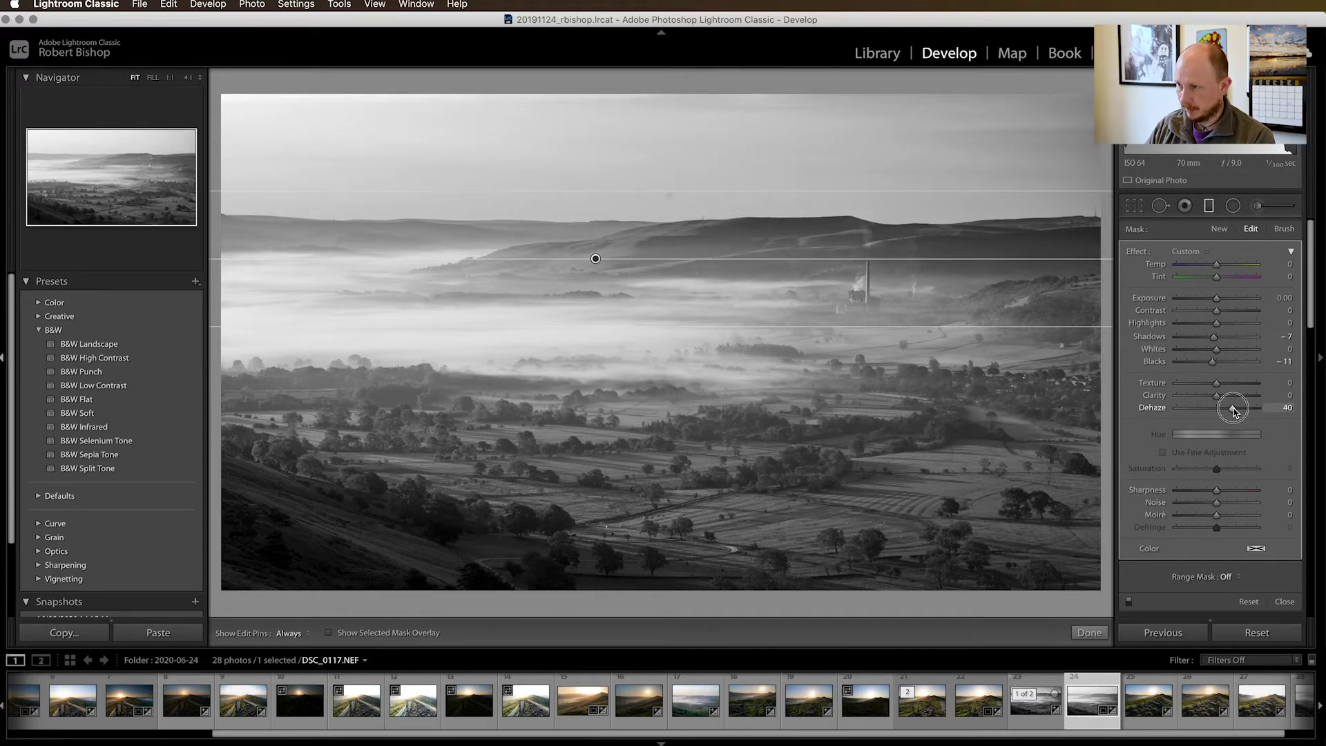
left_click_drag(1235, 410, 1236, 412)
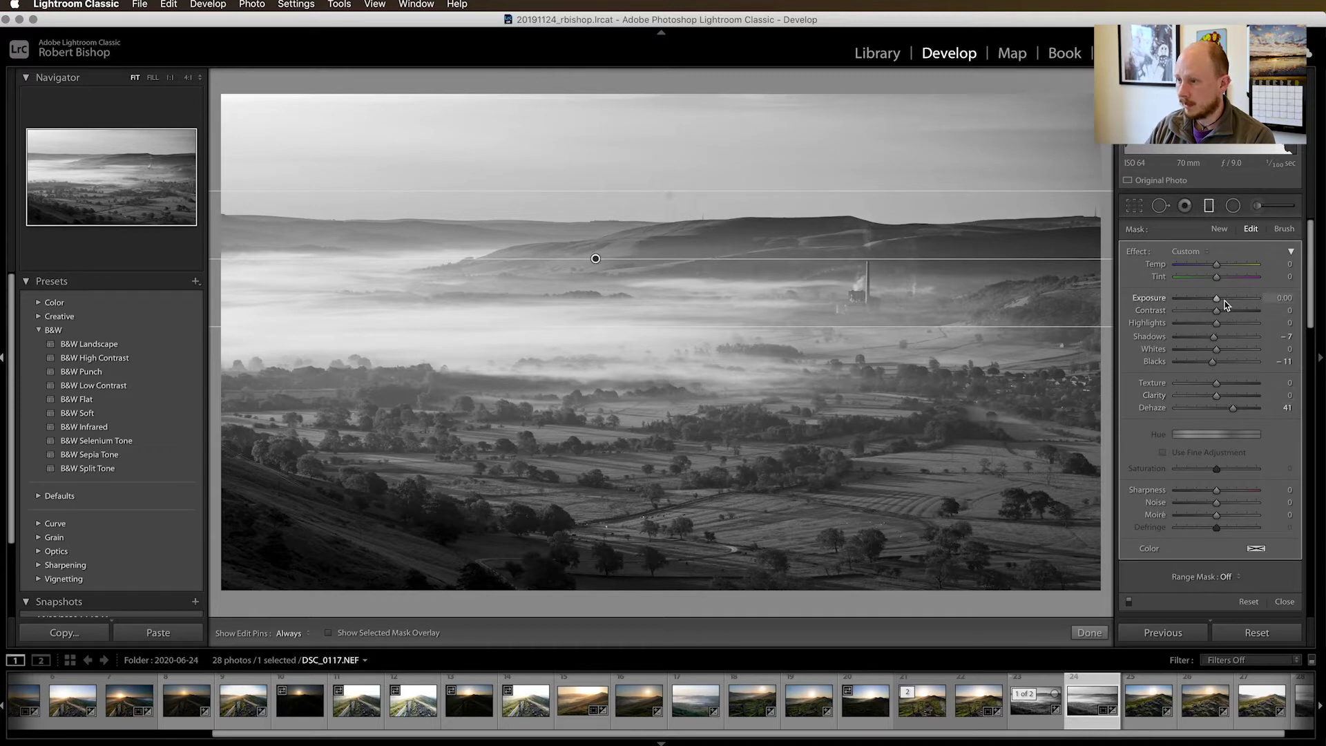
left_click_drag(1218, 300, 1220, 302)
left_click_drag(1221, 302, 1220, 302)
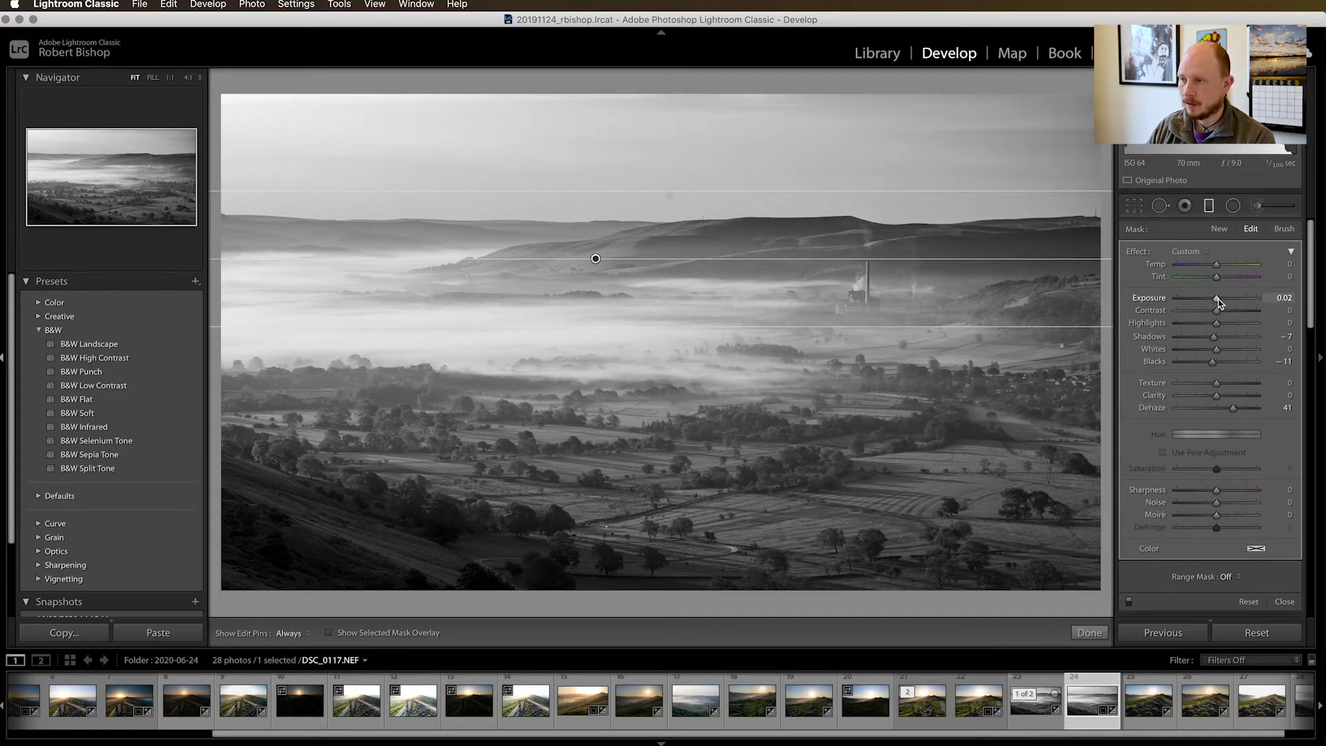
left_click(1285, 602)
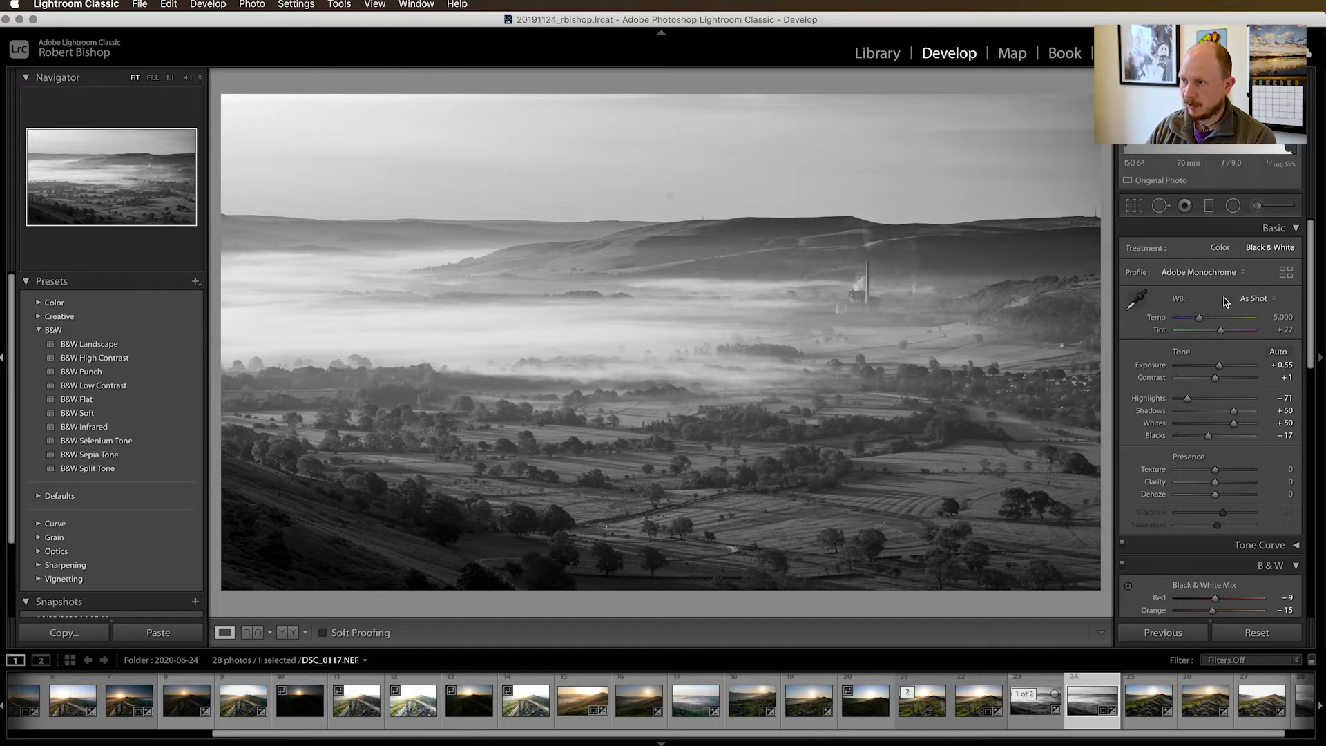
Add a graduated filter across the upper sky down to the hilltops with Exposure -0.34, Dehaze 6 and Noise 62.
left_click(1208, 206)
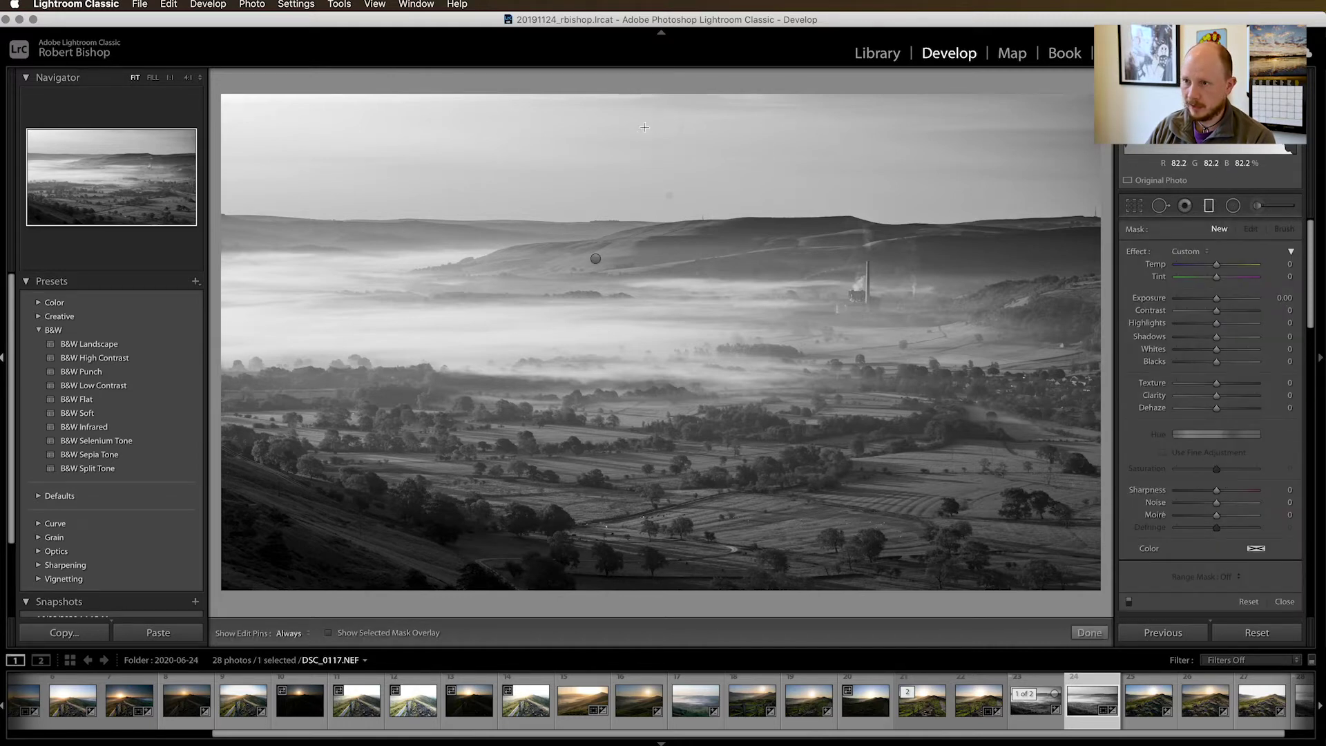
left_click_drag(647, 125, 656, 215)
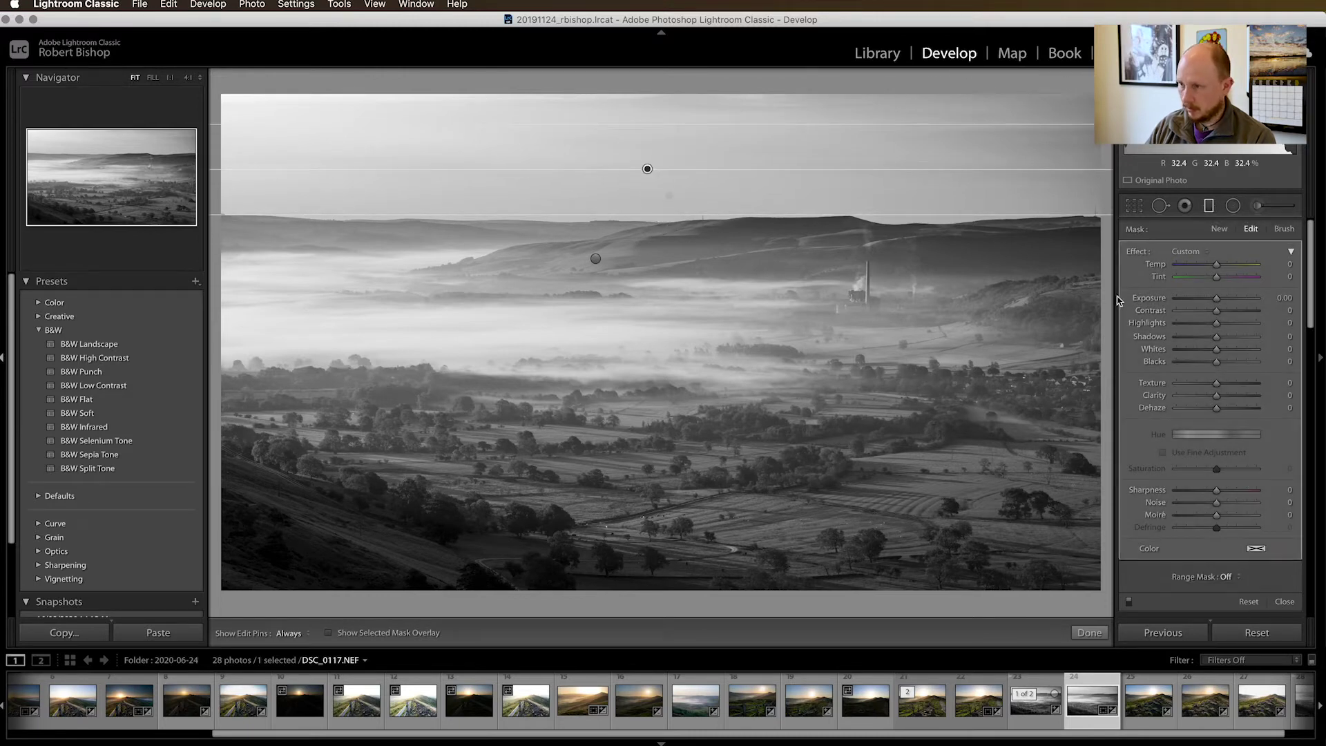
left_click_drag(1217, 302, 1215, 304)
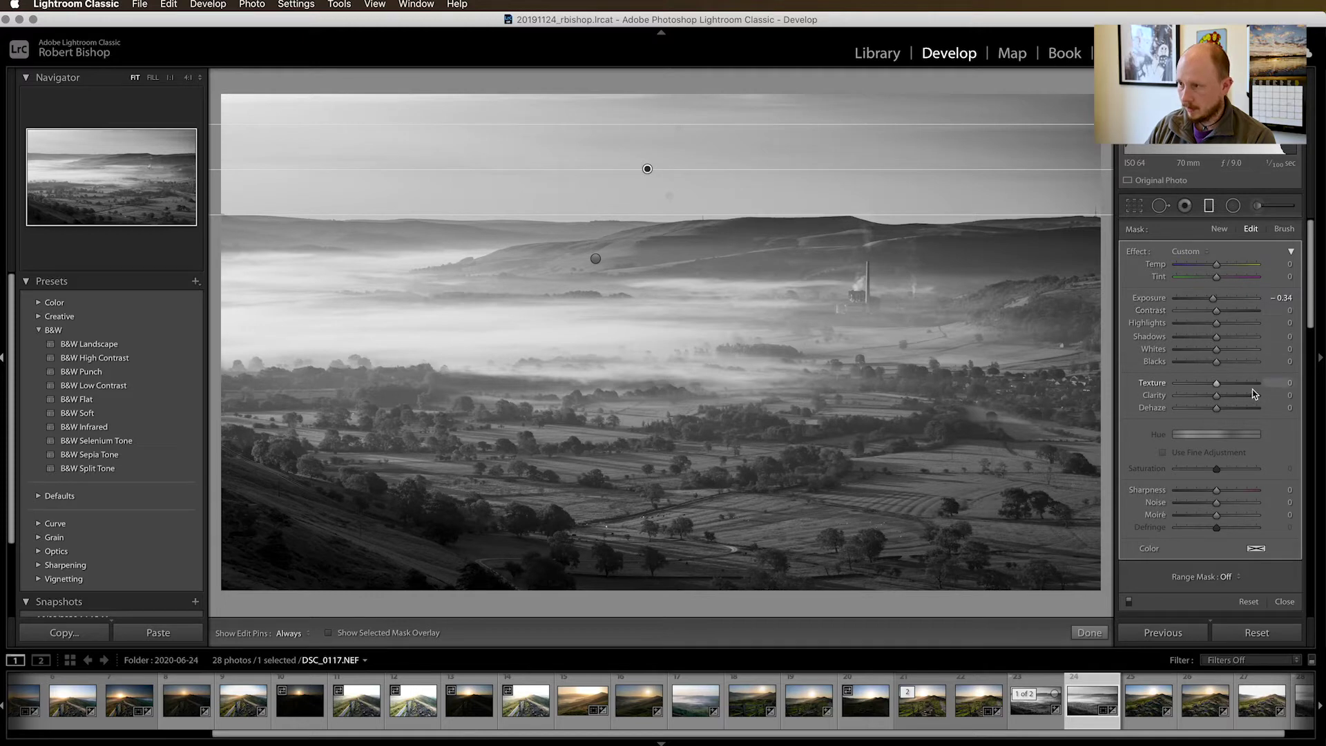
left_click_drag(1221, 414, 1220, 413)
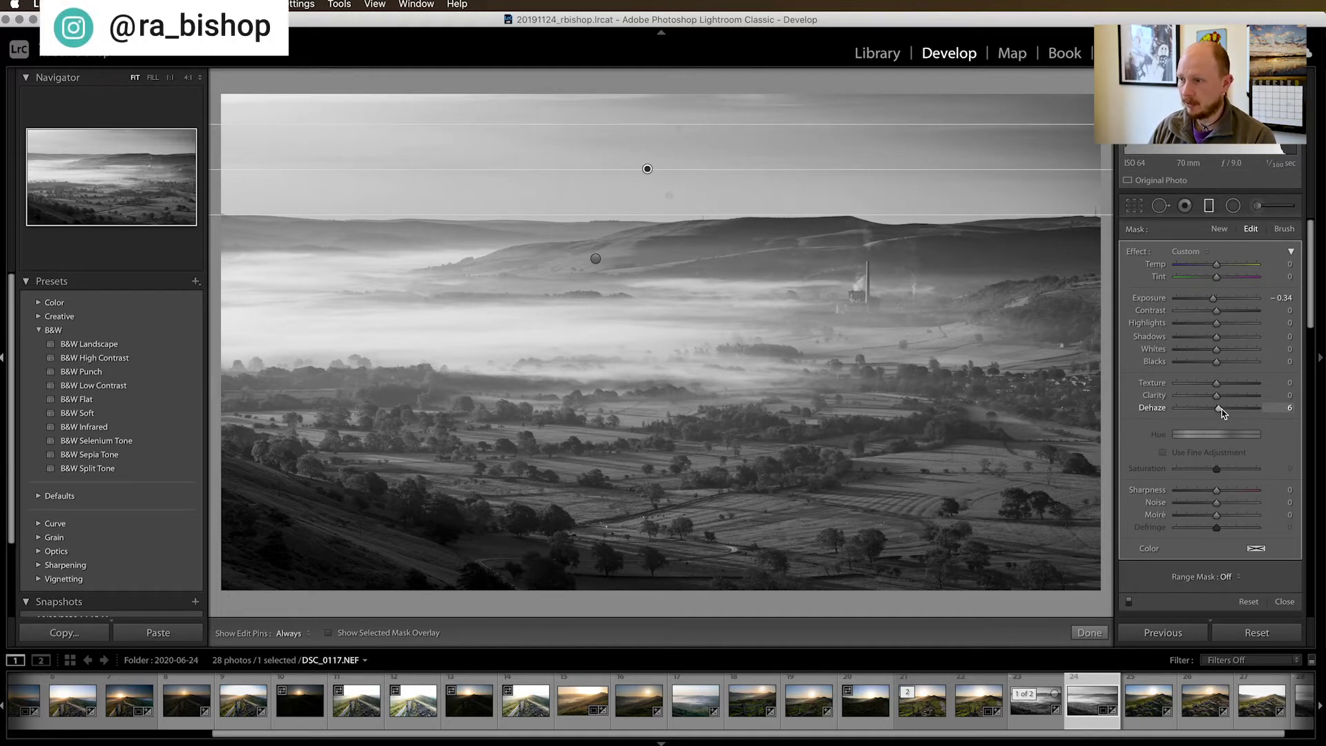
left_click_drag(1217, 504, 1243, 508)
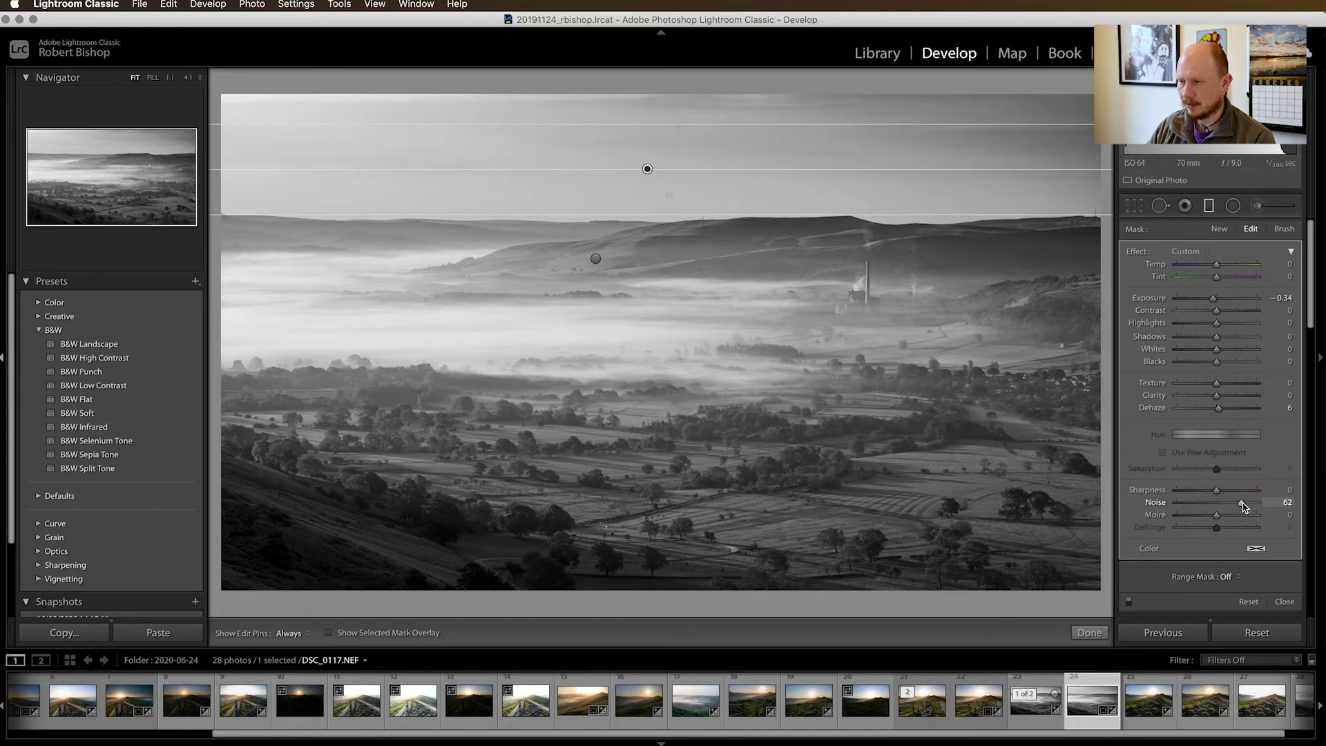
left_click(1279, 601)
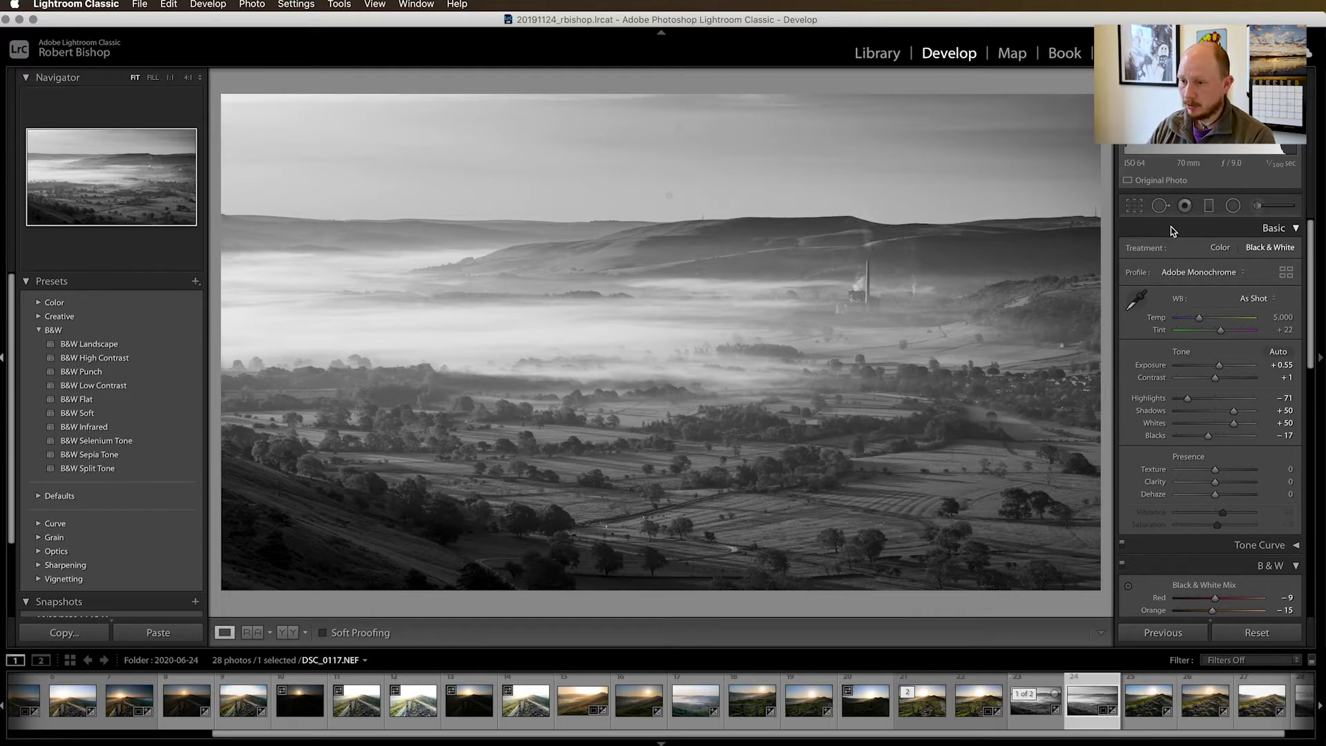
Add a graduated filter from the foreground fields up into the mist with Exposure 0.10, Texture 9, Clarity 3 and Dehaze 27.
left_click(1209, 210)
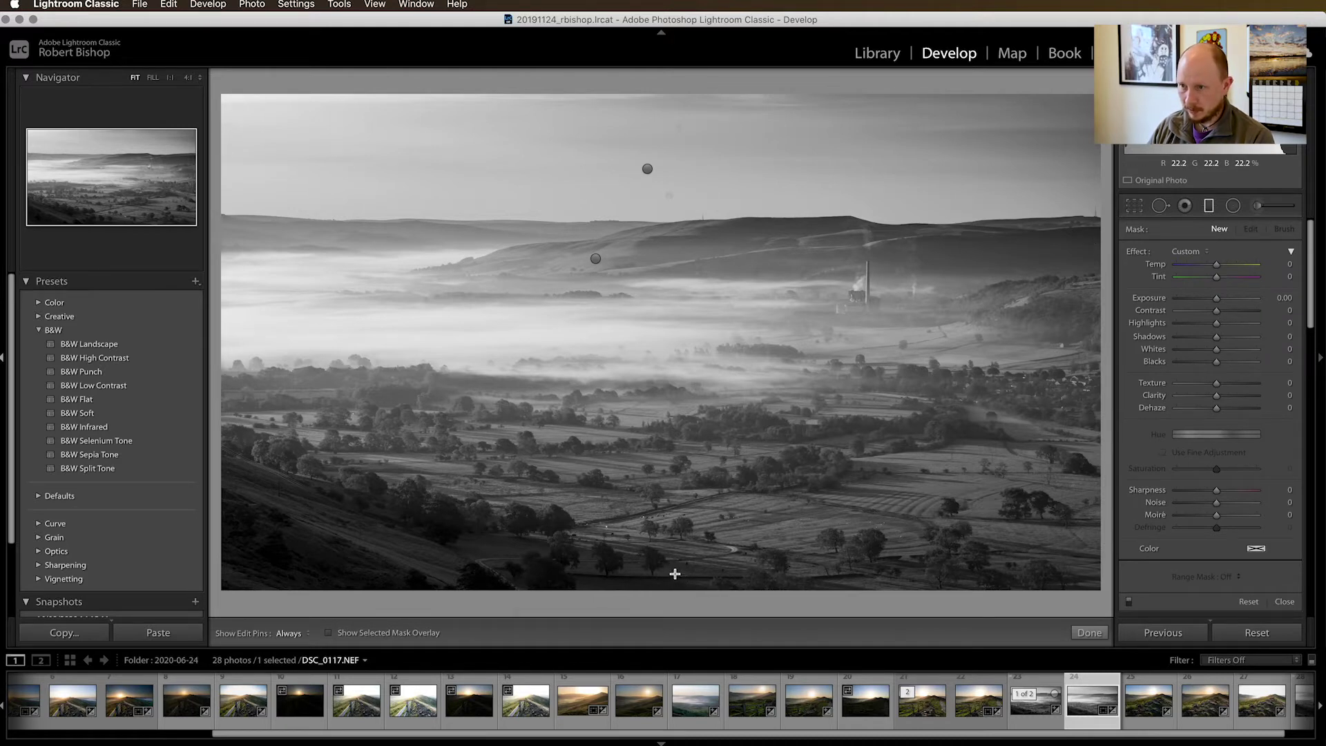
left_click_drag(675, 573, 675, 312)
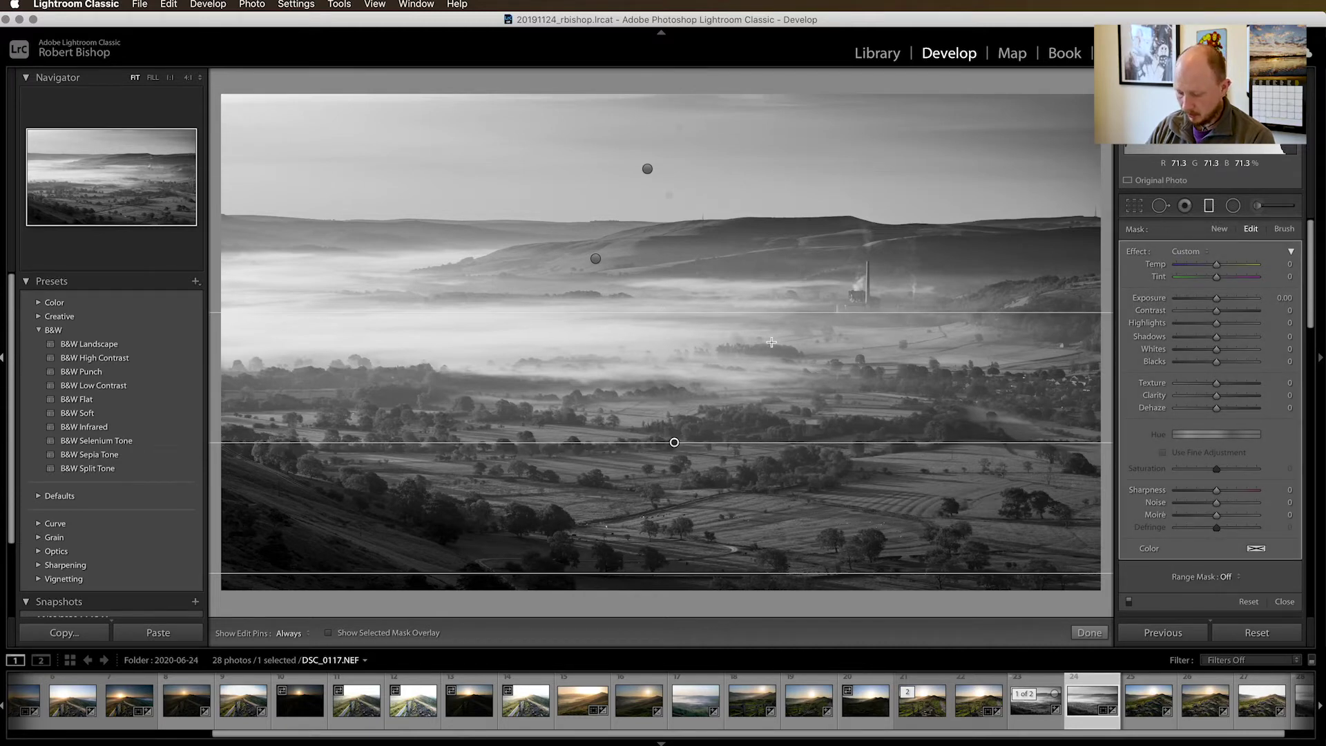
left_click_drag(1216, 299, 1219, 304)
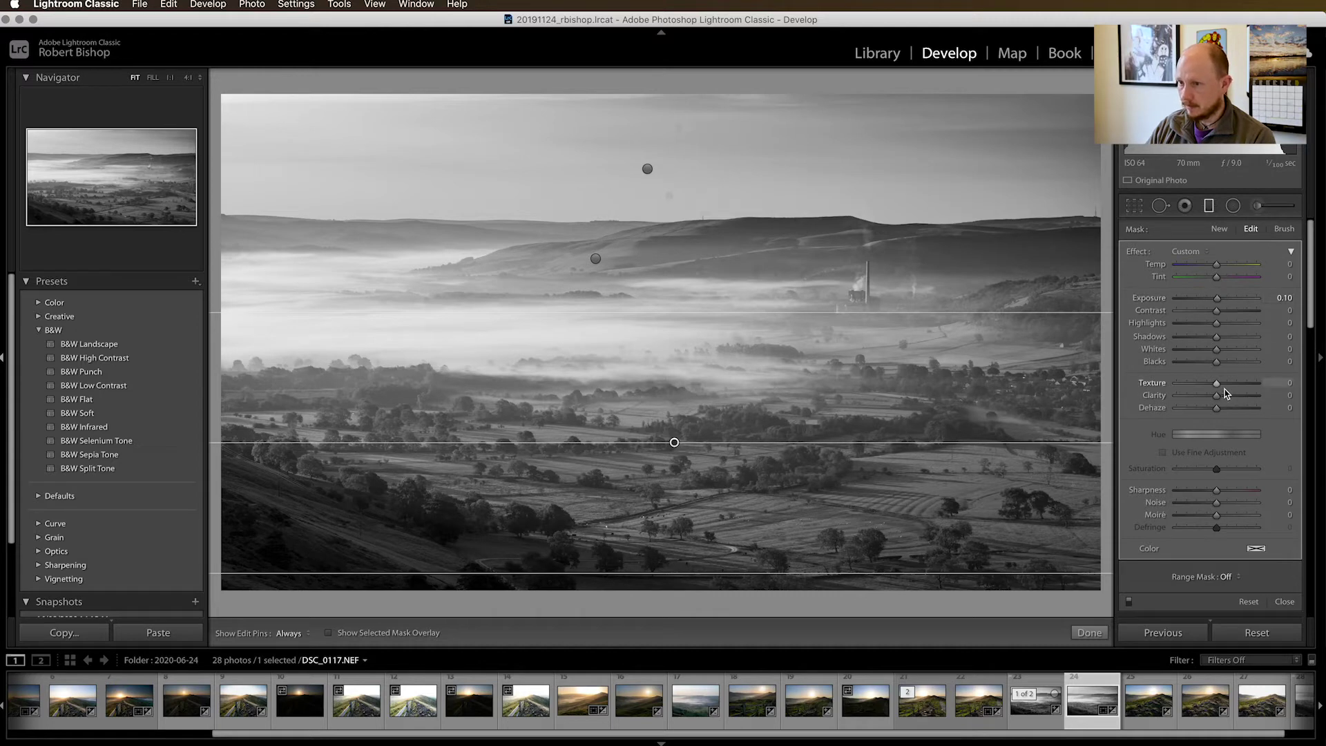
left_click_drag(1218, 385, 1228, 412)
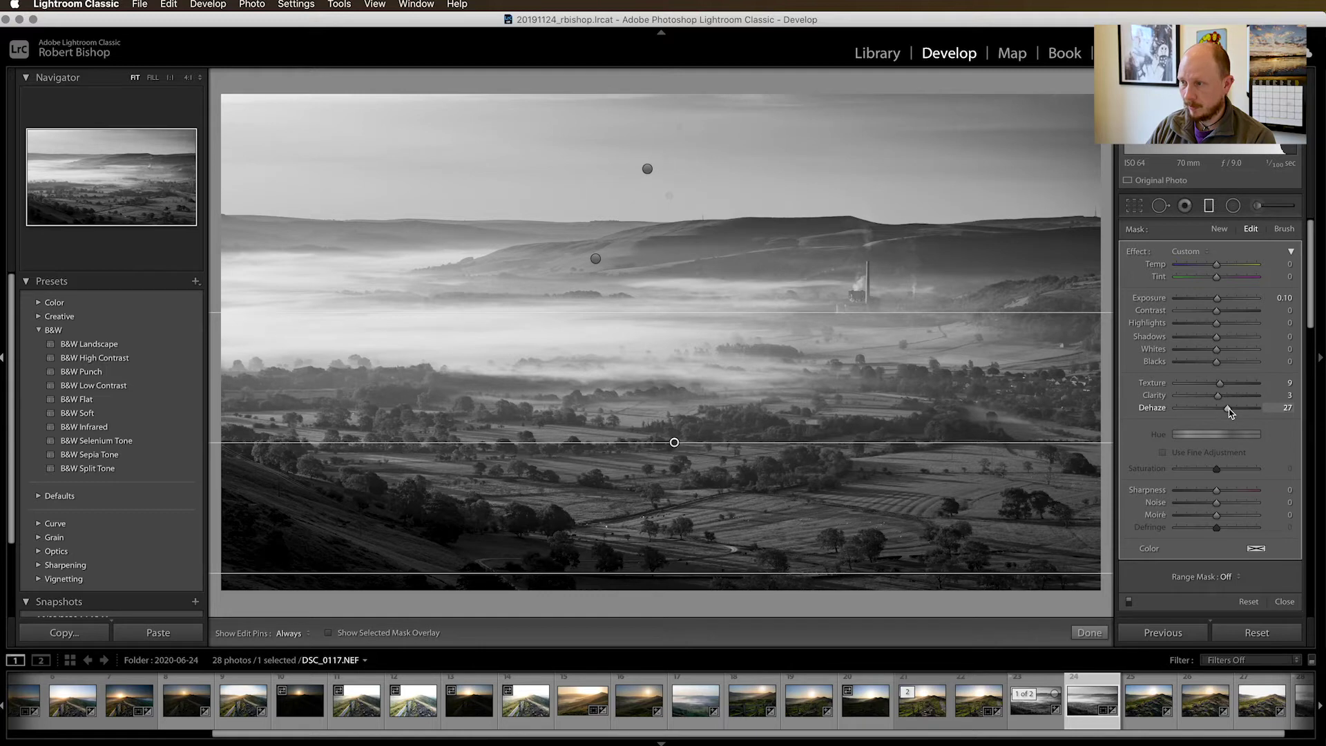
left_click(1285, 602)
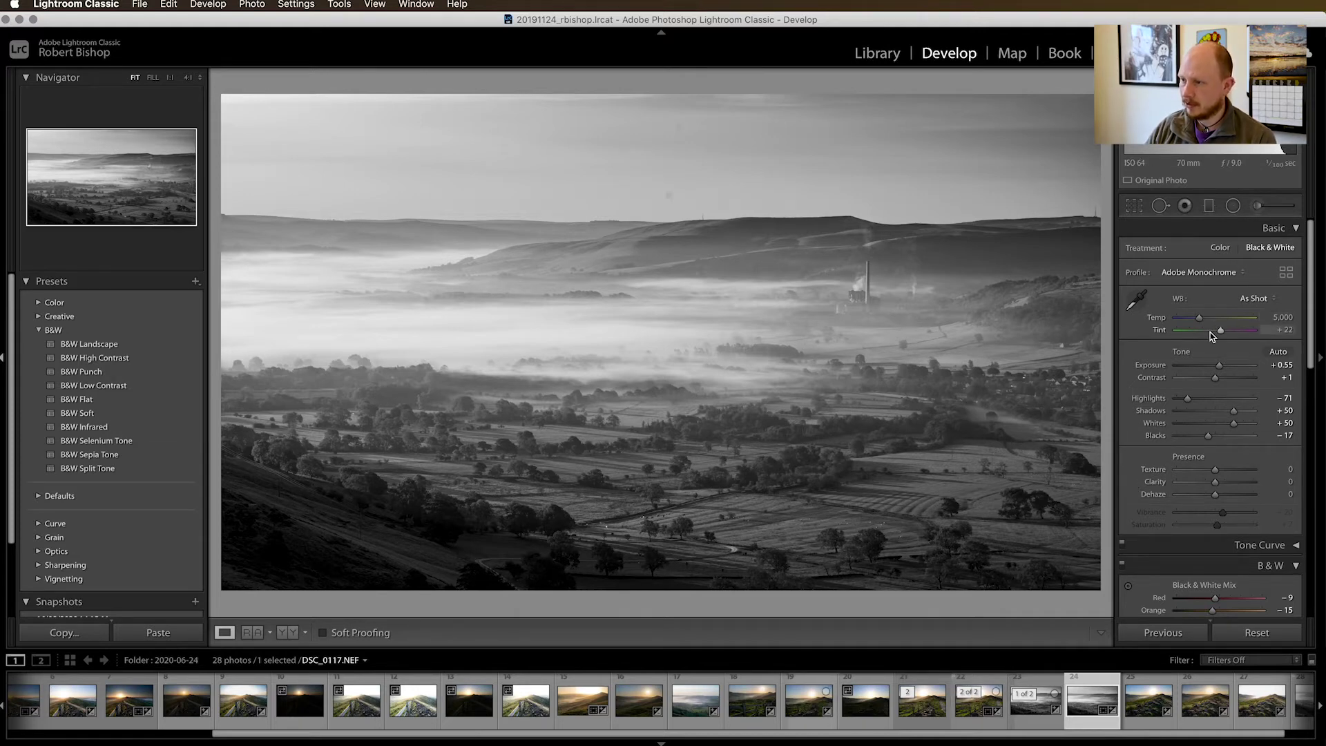
Adjust the white balance to Temp 4,510 and Tint +5.
left_click_drag(1200, 322, 1182, 317)
left_click_drag(1247, 318, 1197, 320)
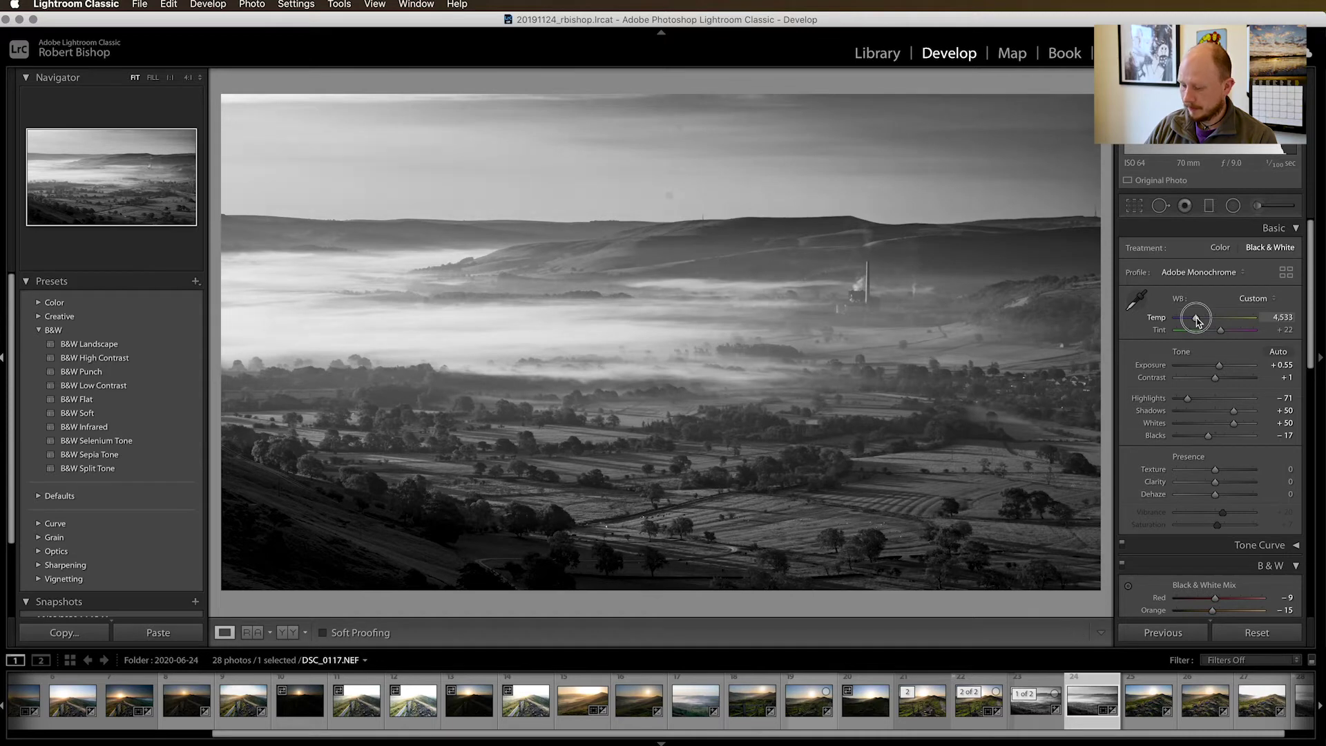
left_click_drag(1197, 320, 1197, 320)
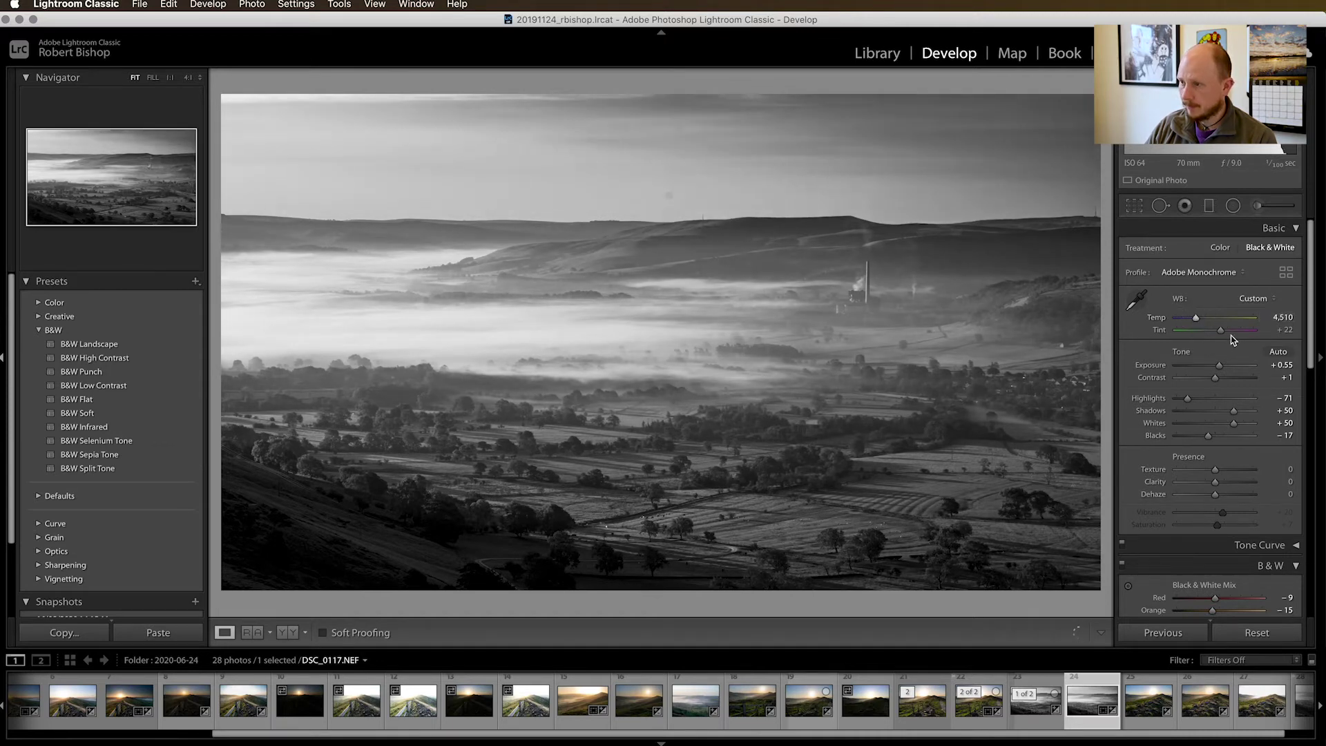
left_click_drag(1221, 334, 1220, 334)
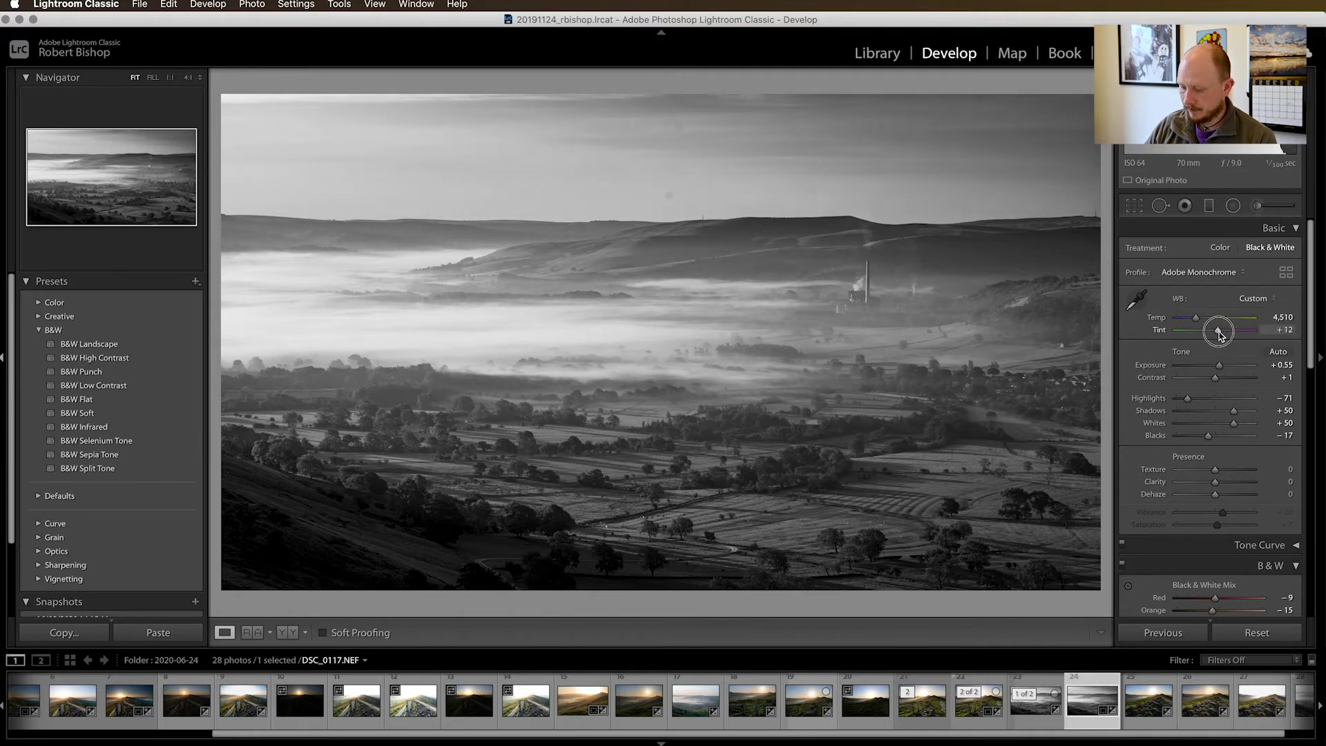
left_click_drag(1221, 335, 1217, 336)
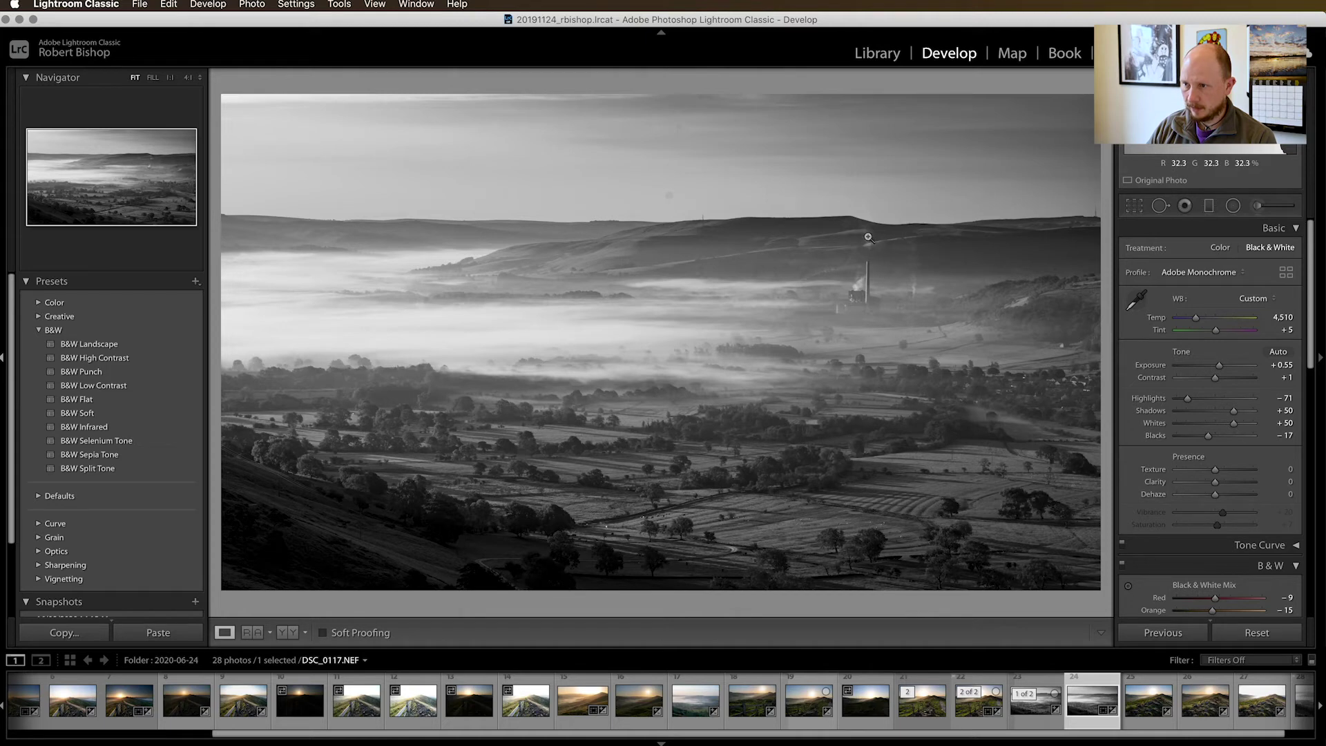
Paint an adjustment brush mask over the bright mist in the left half of the valley, reducing the brush size to 7, with the mask overlay shown.
left_click(1257, 206)
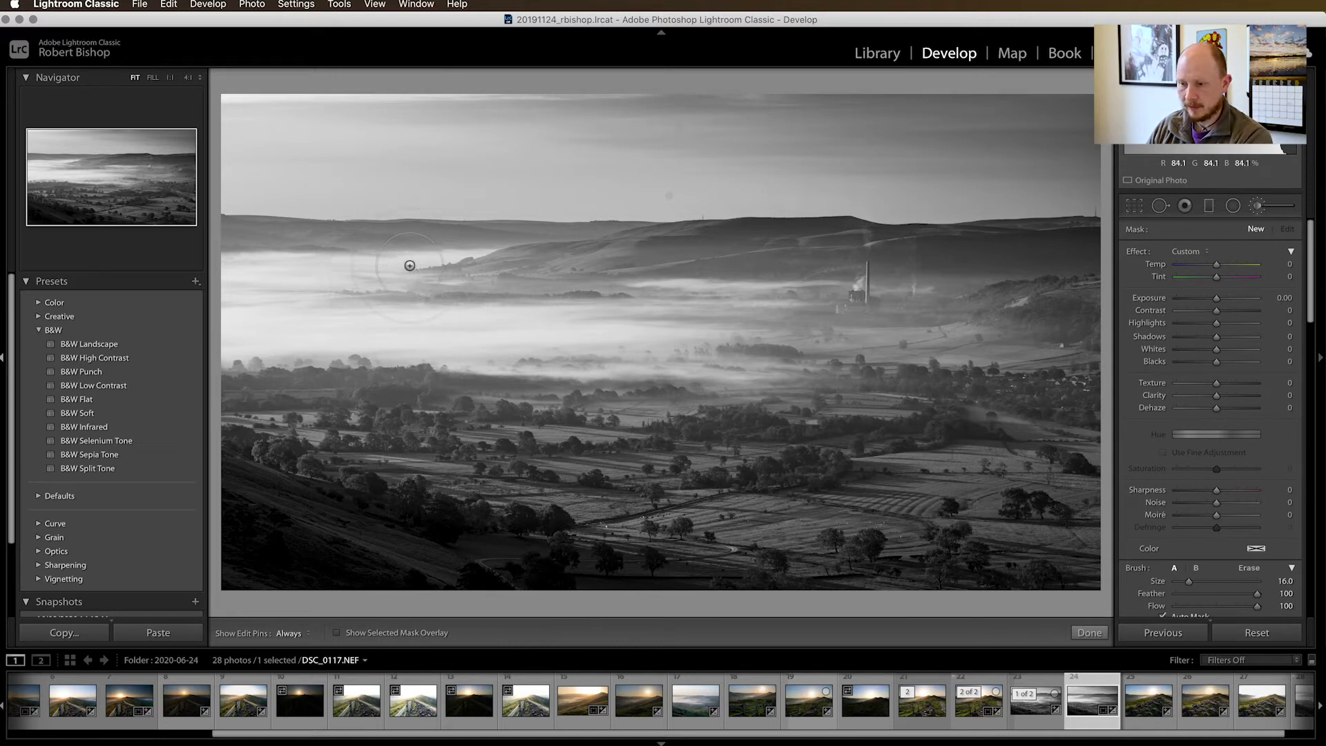
key("o")
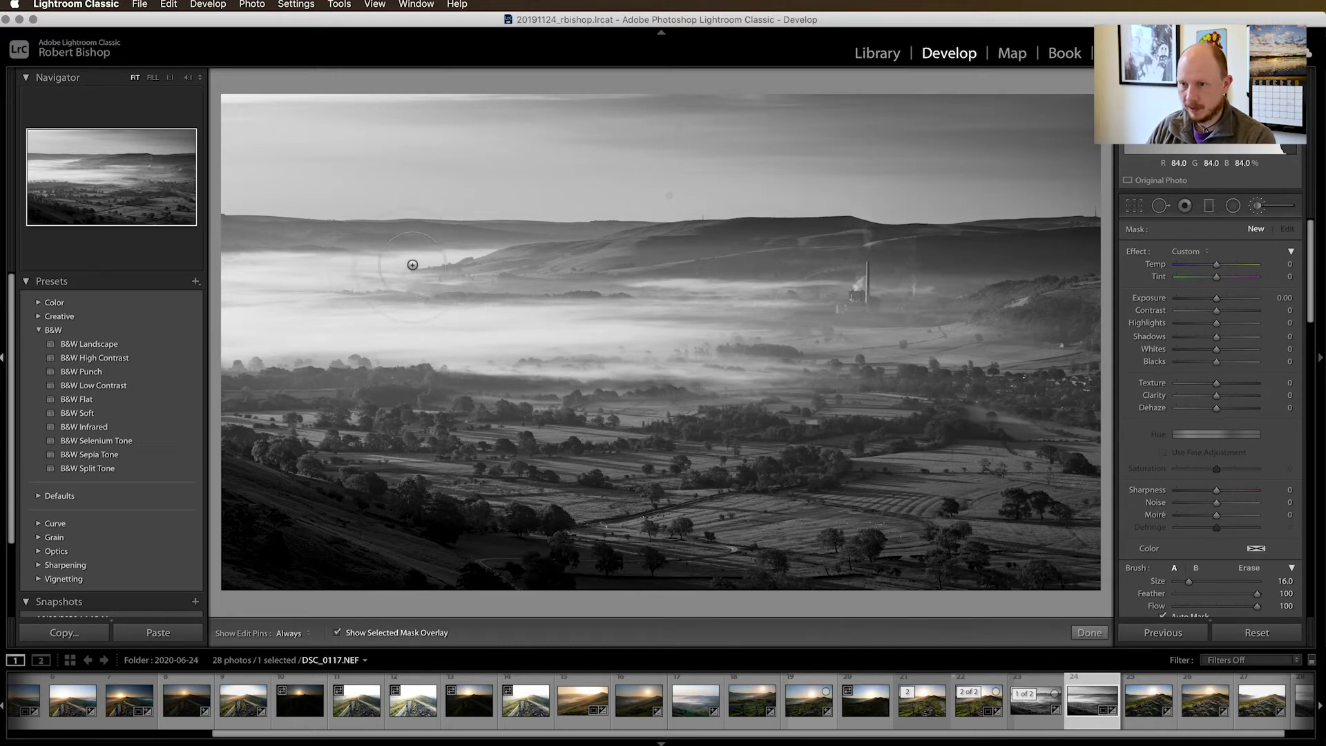
scroll(424, 261, "down", 3)
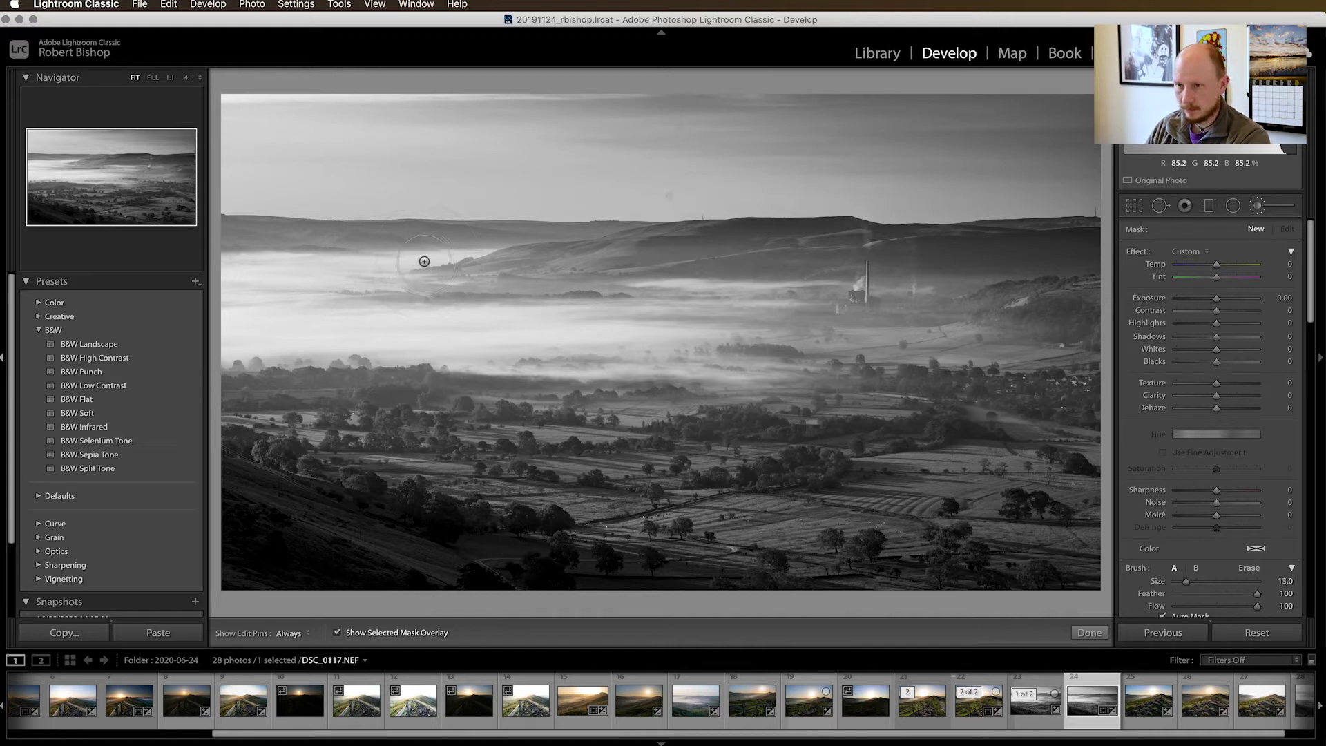
key("h")
mouse_move(424, 257)
left_mouse_down()
mouse_move(249, 287)
mouse_move(234, 318)
mouse_move(304, 332)
left_mouse_up()
left_click_drag(417, 316, 732, 338)
mouse_move(286, 332)
left_mouse_down()
mouse_move(235, 317)
mouse_move(228, 276)
mouse_move(576, 336)
left_mouse_up()
left_click_drag(317, 360, 697, 362)
key("h")
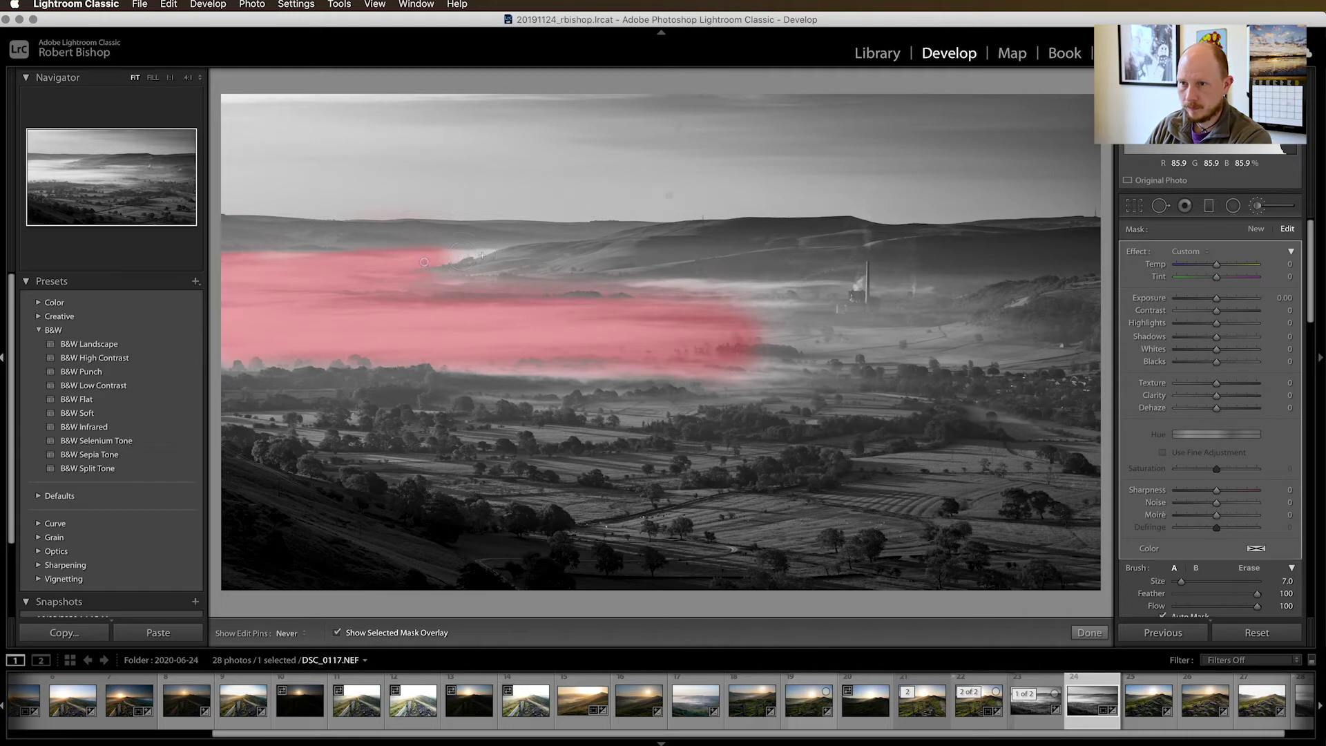
key("h")
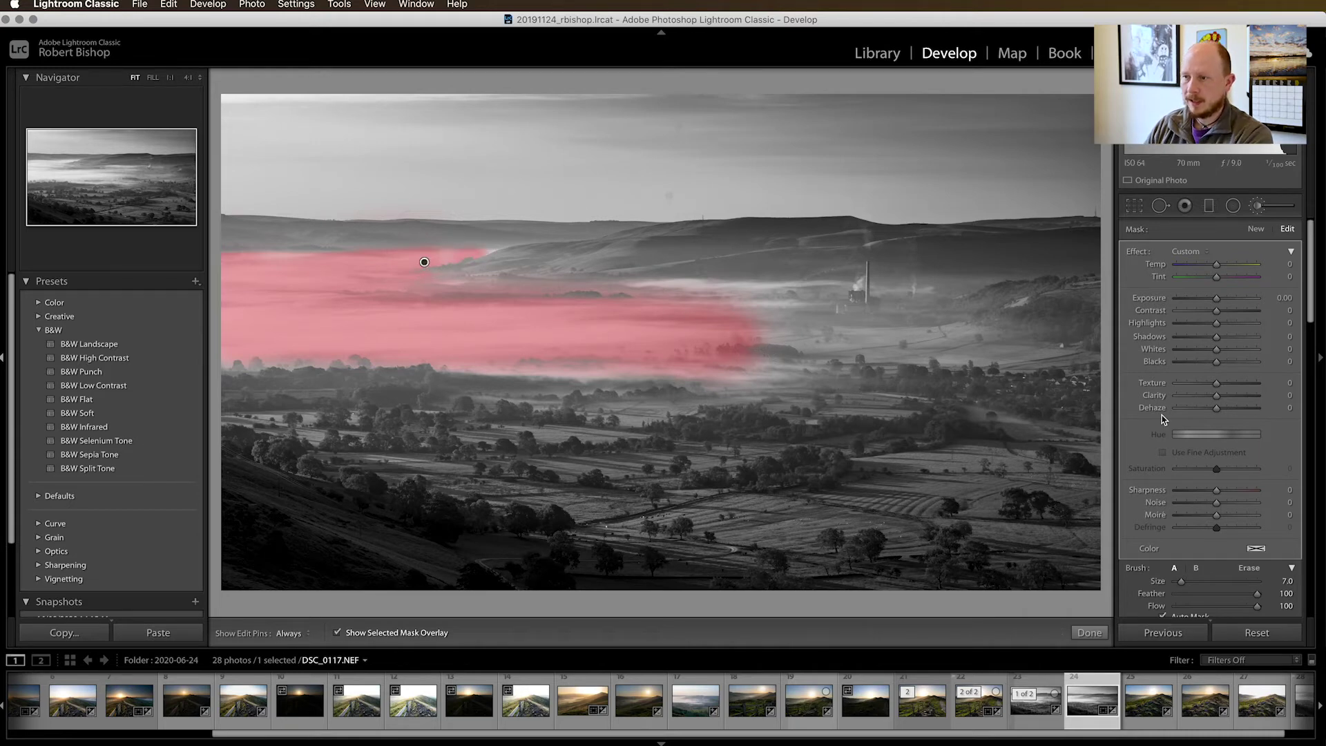
Hide the mask overlay and soften the mist with Texture -5, Clarity -20 and Dehaze -6, then close the brush adjustment.
key("o")
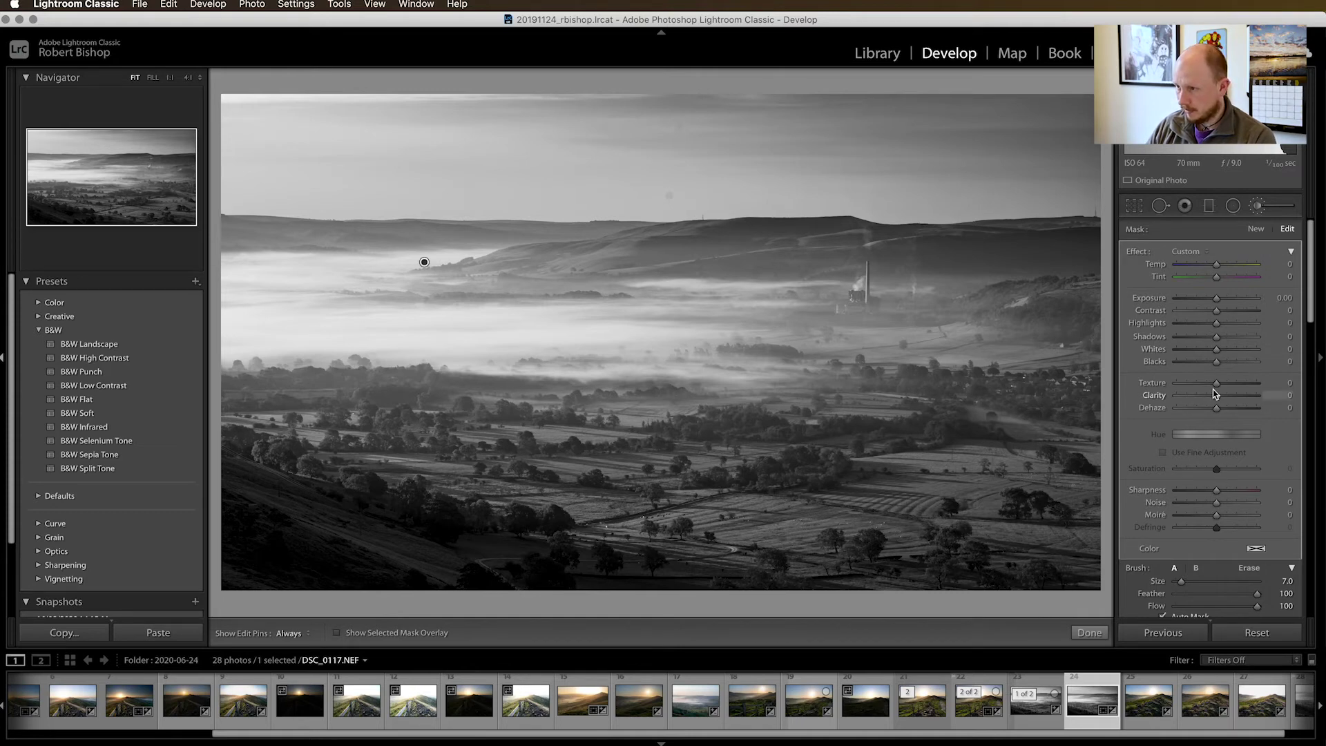
left_click_drag(1217, 388, 1215, 387)
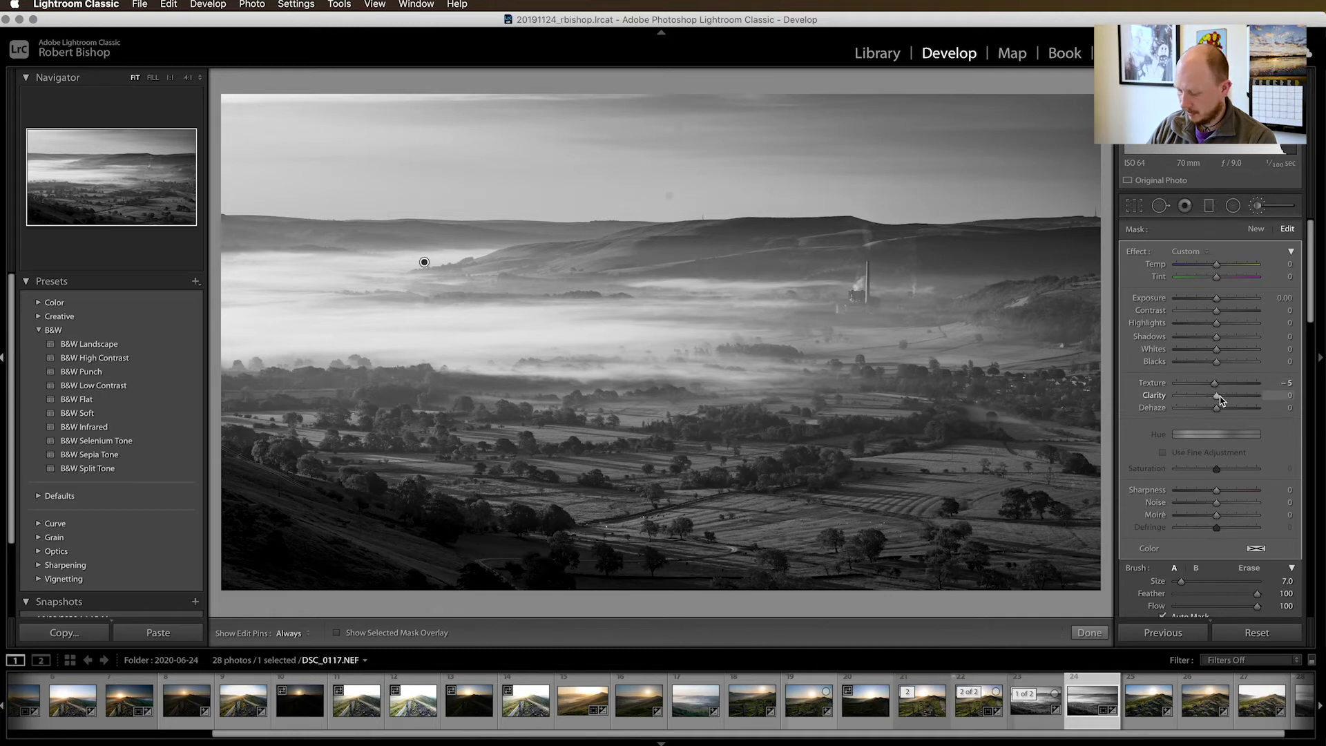
left_click_drag(1221, 399, 1210, 401)
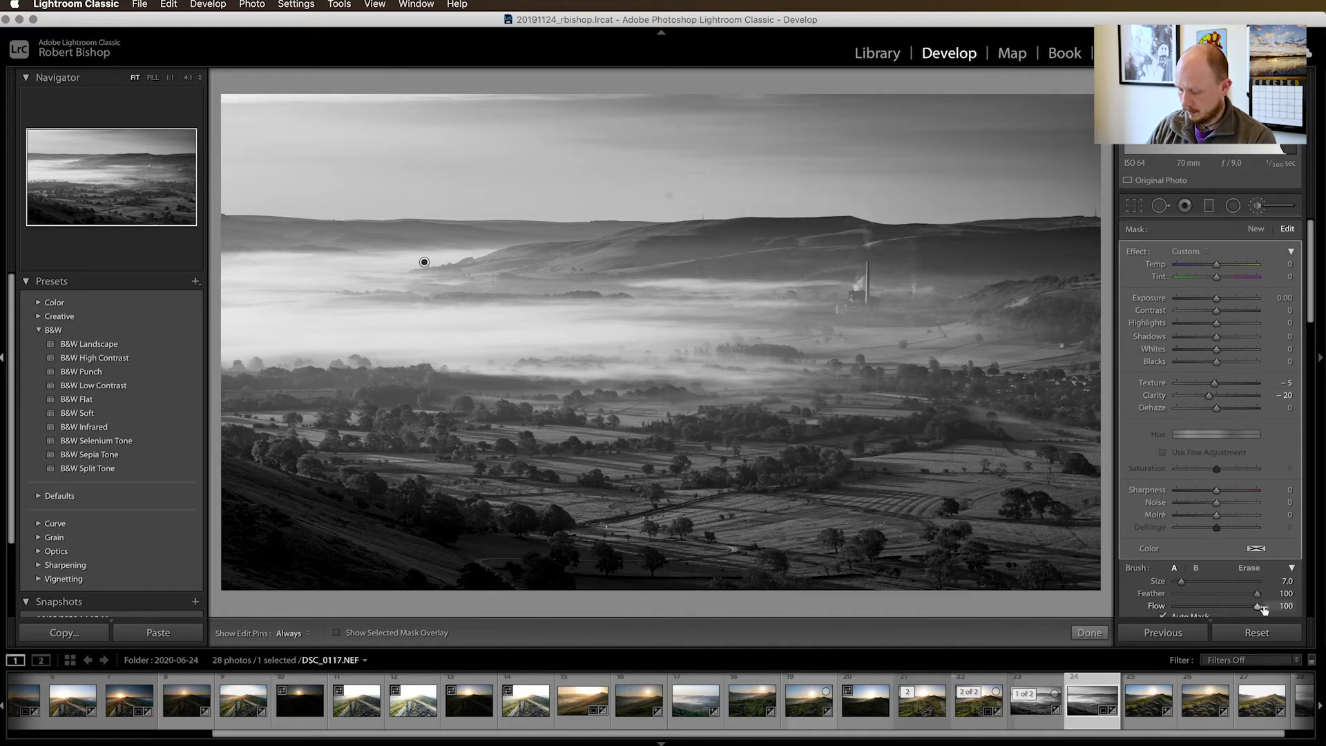
left_click_drag(1218, 415, 1213, 414)
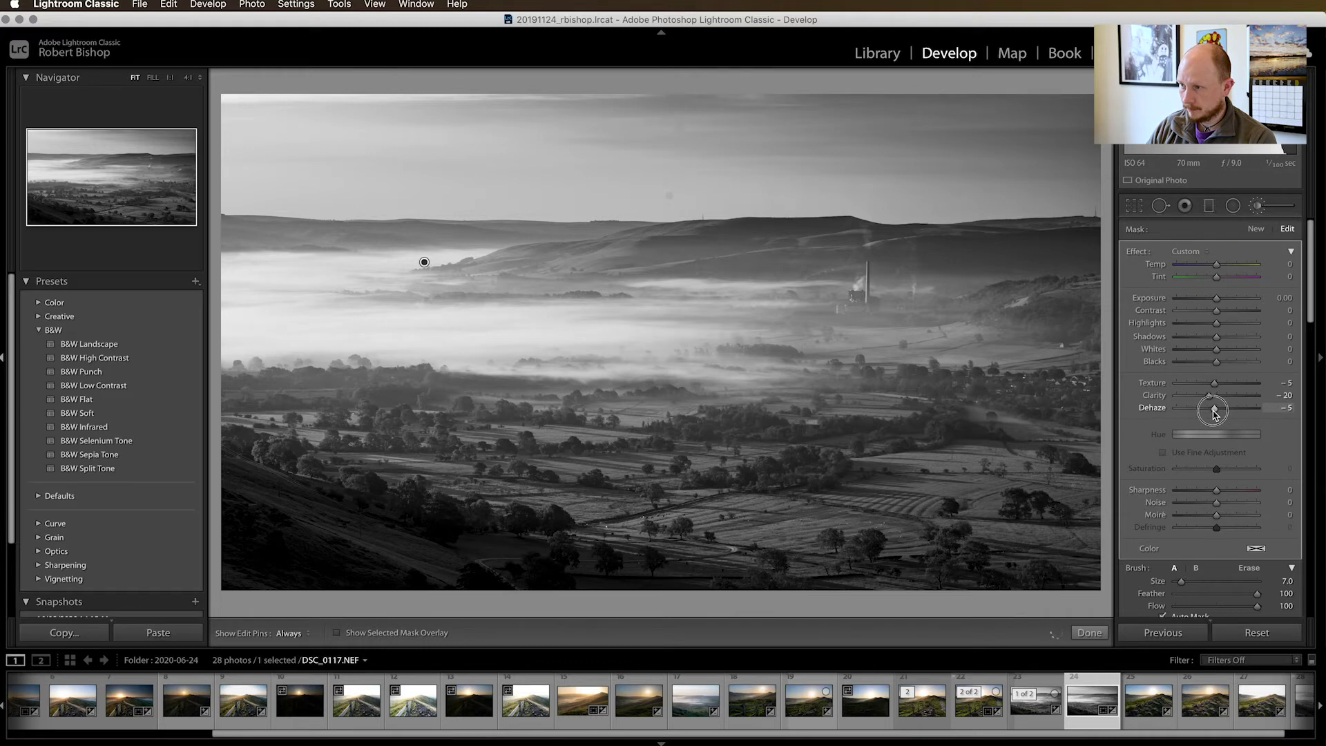
left_click_drag(1215, 412, 1214, 412)
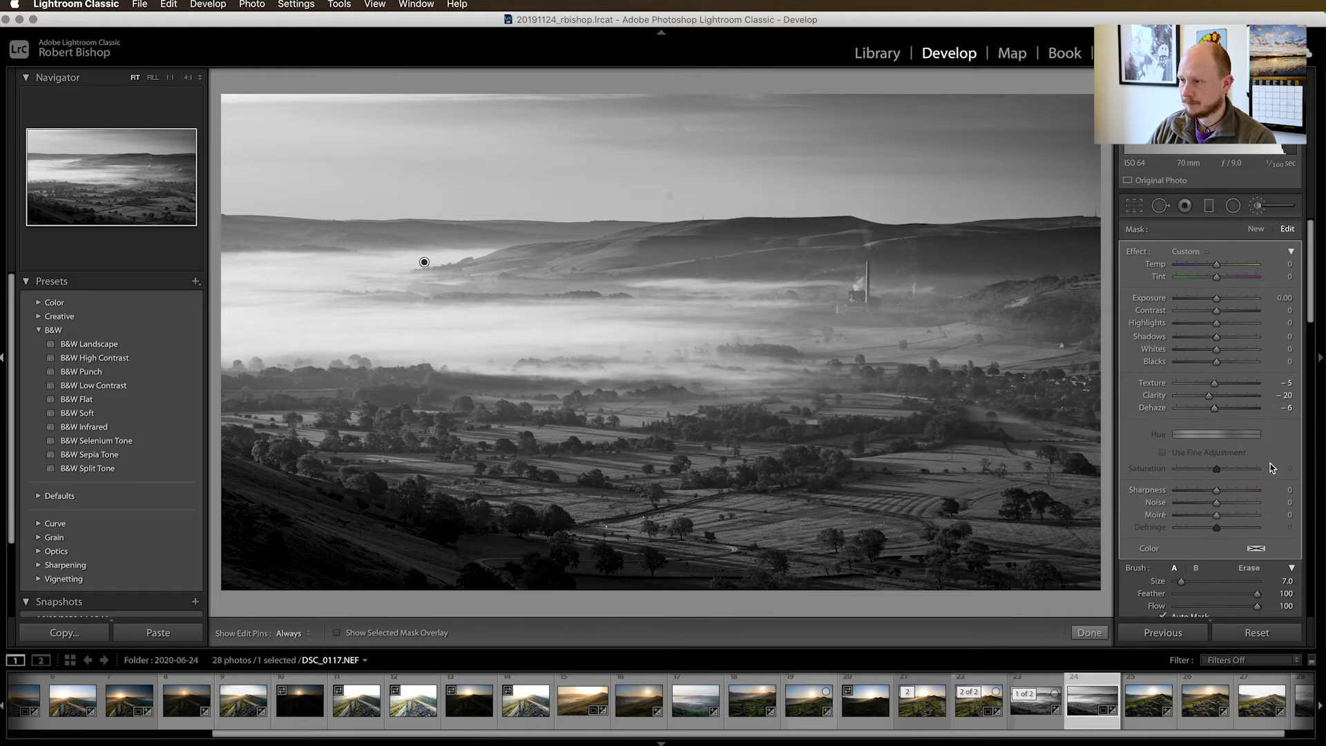
scroll(1273, 468, "down", 5)
left_click(1284, 568)
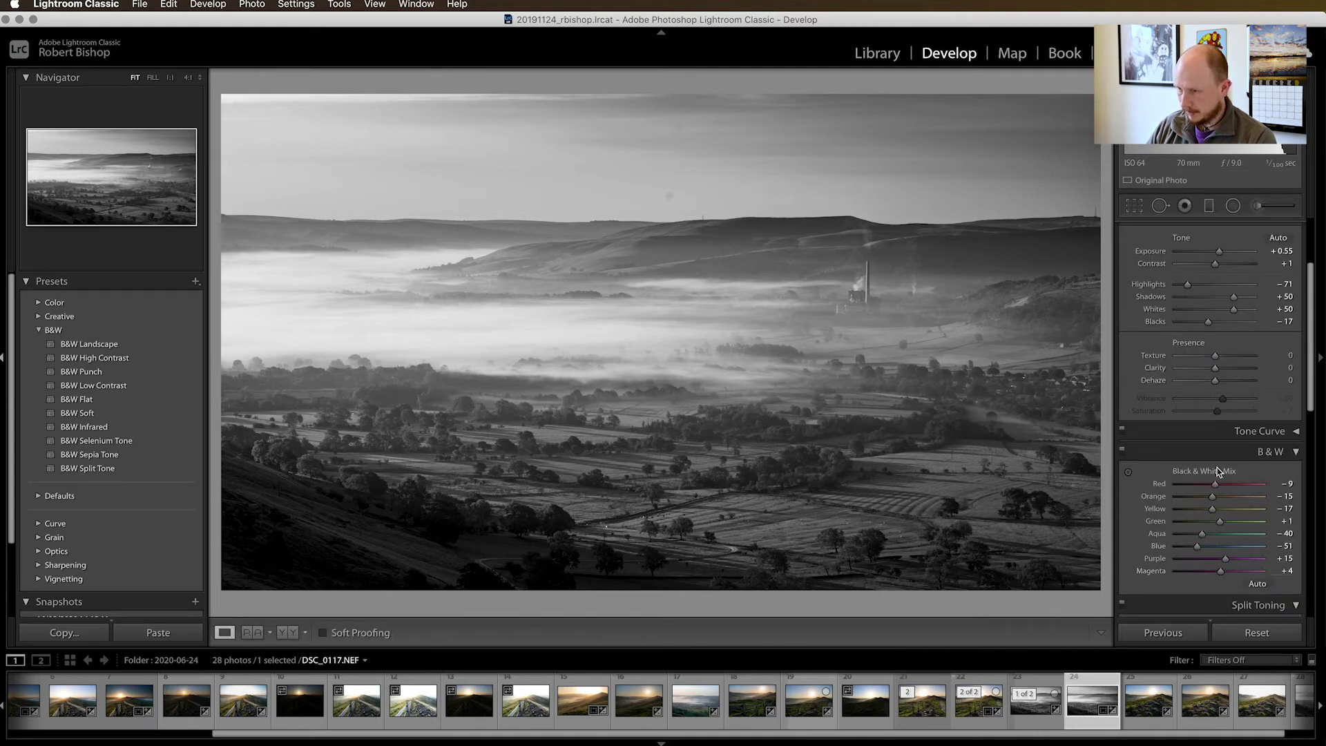
Paint a new size 7 adjustment brush mask over the smoke from the chimney top to the hill's ridge, viewed at 2:1 with the overlay shown.
left_click(852, 257)
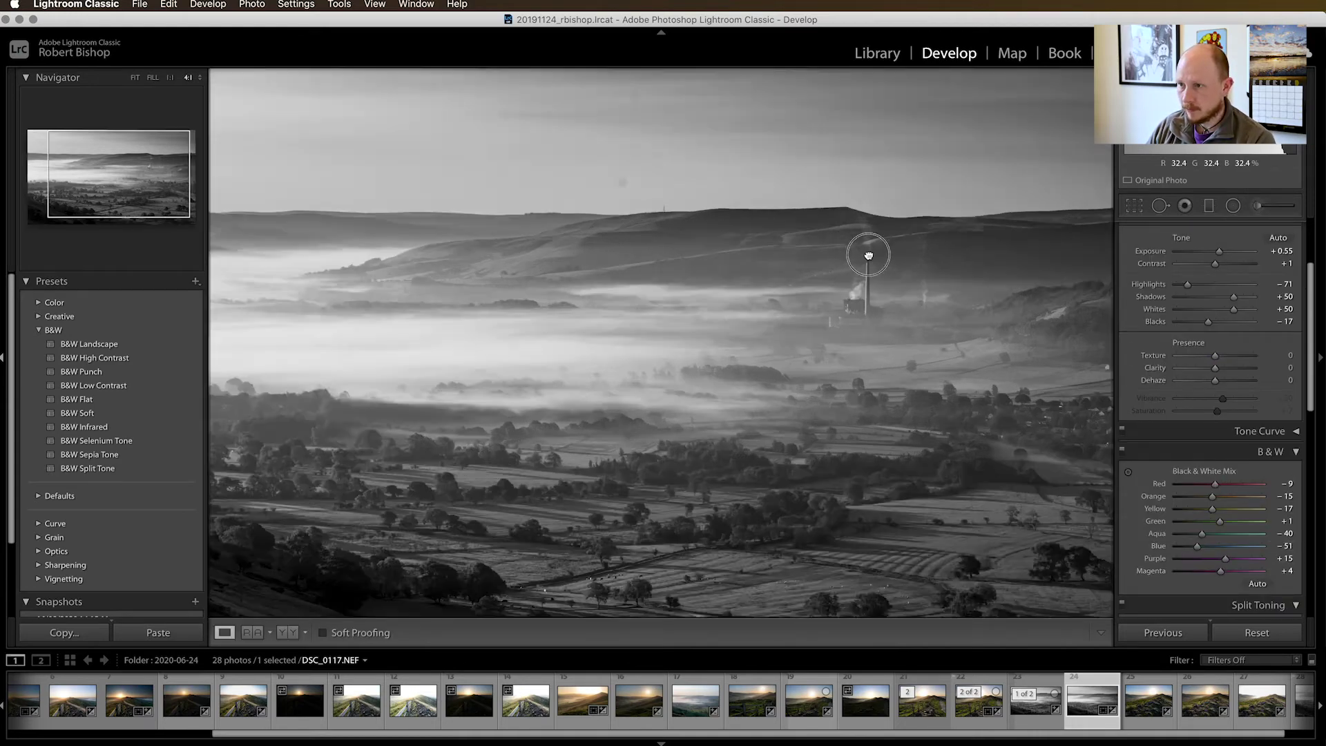
left_click_drag(969, 277, 843, 527)
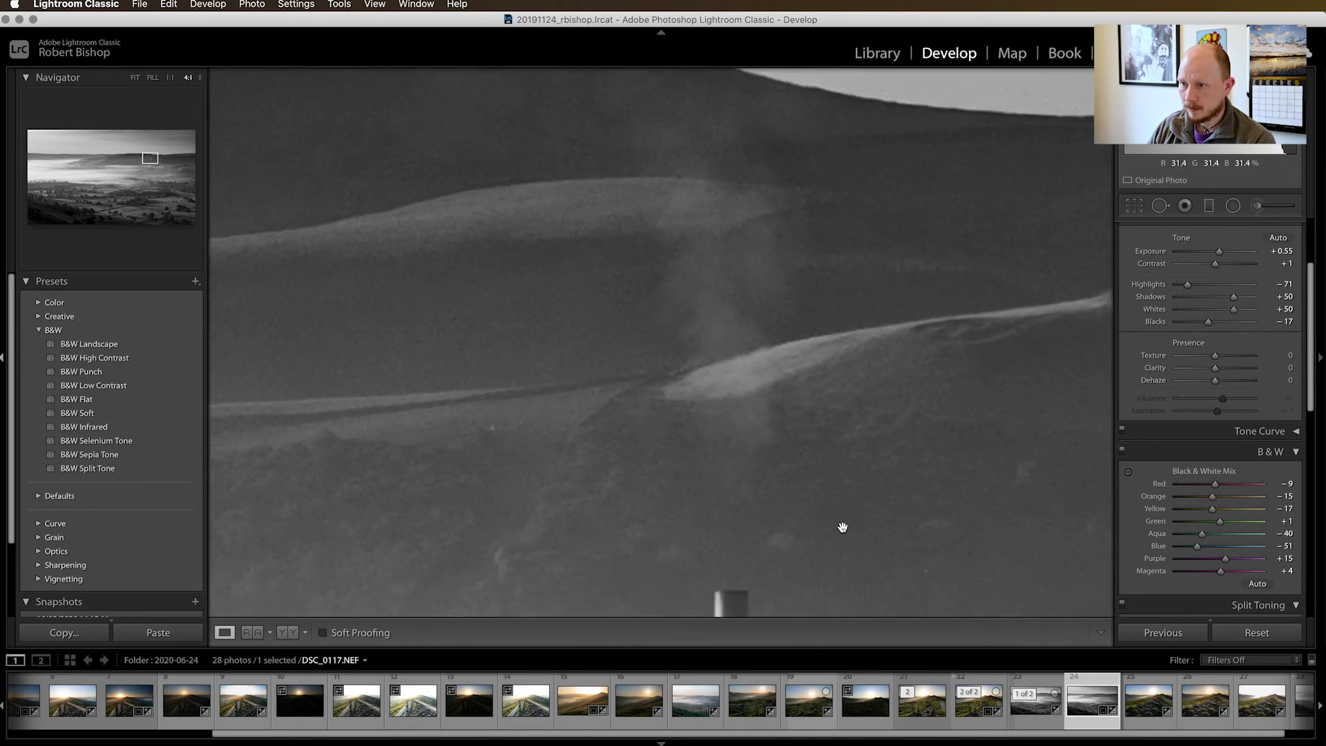
left_click(199, 78)
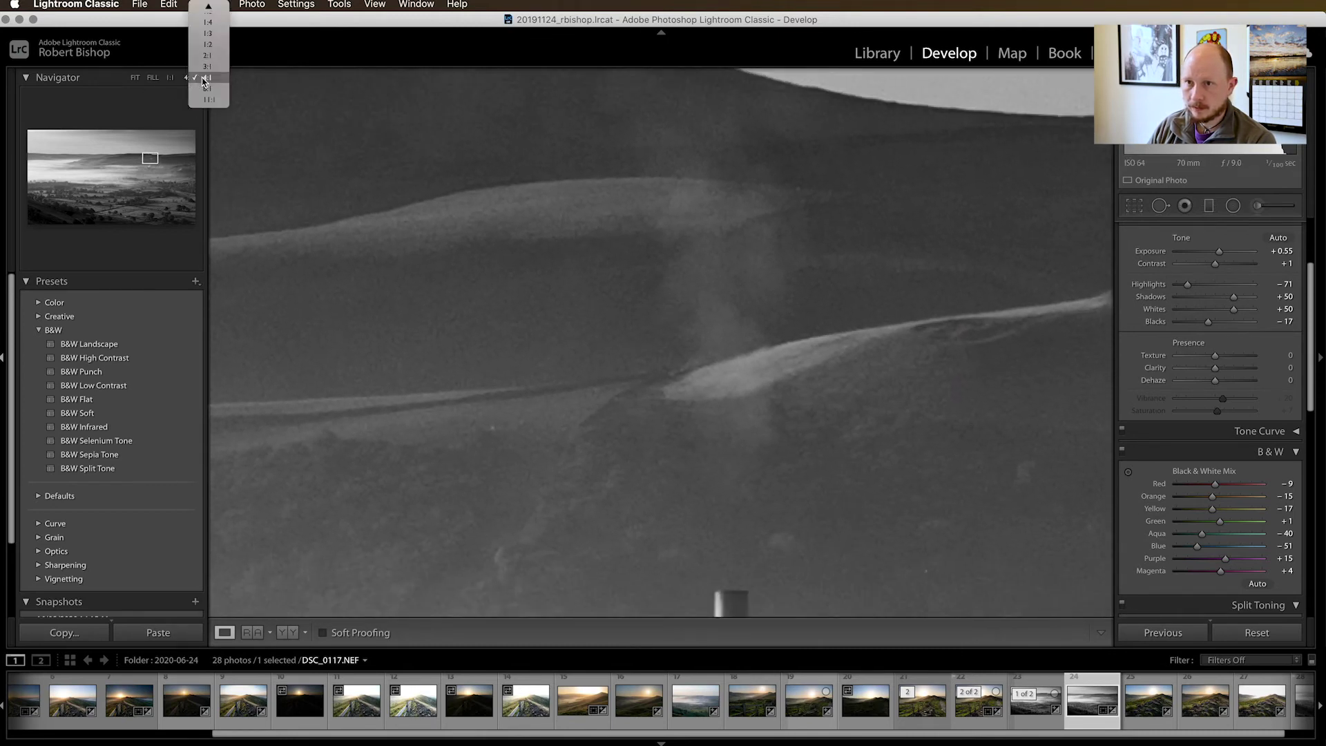
left_click(204, 58)
left_click_drag(756, 413, 766, 453)
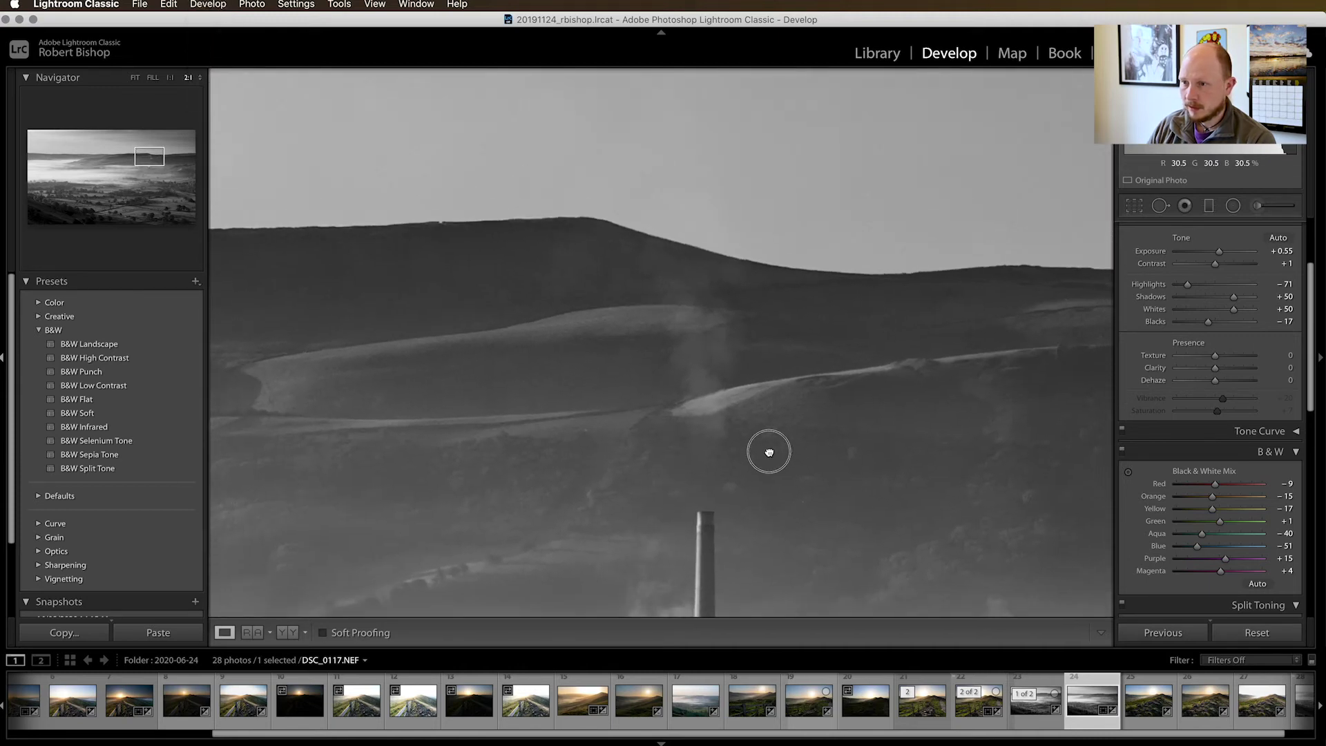
left_click(1259, 206)
key("h")
key("o")
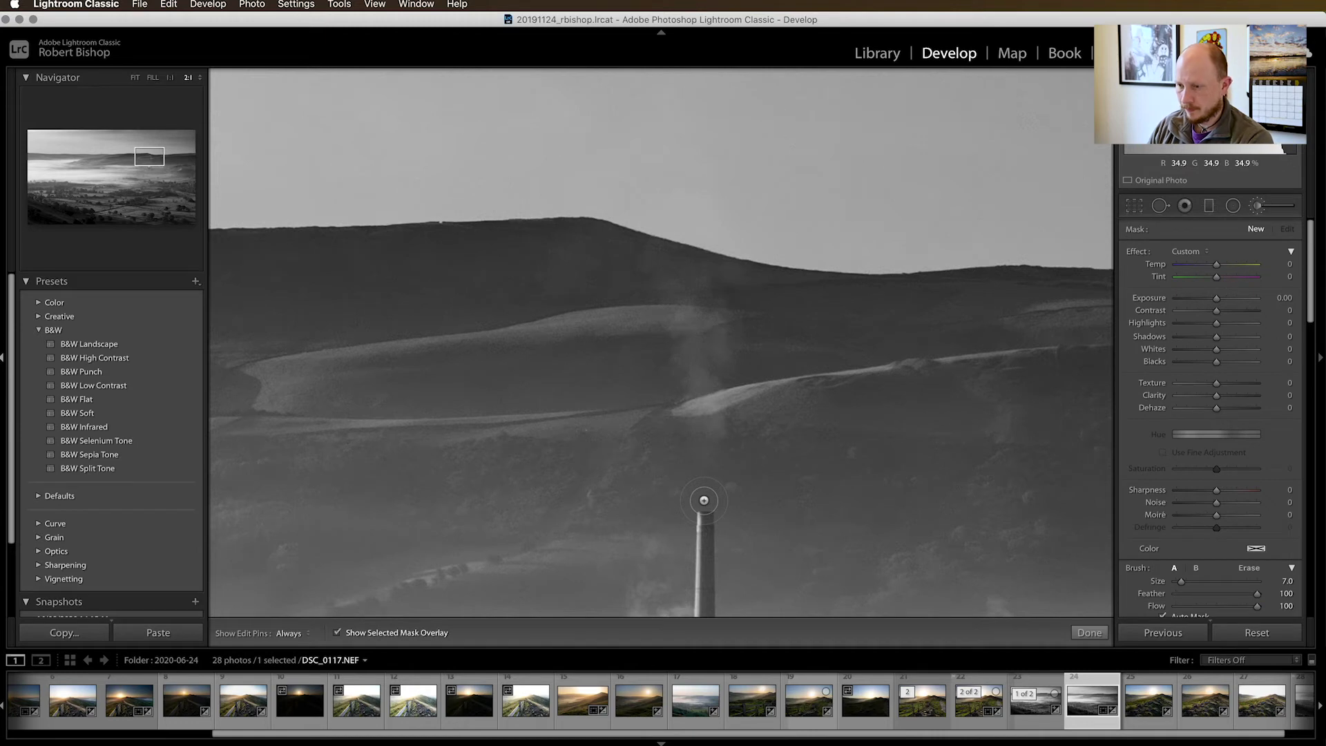
mouse_move(704, 500)
left_mouse_down()
mouse_move(703, 483)
mouse_move(703, 503)
left_mouse_up()
mouse_move(692, 379)
left_mouse_down()
mouse_move(706, 418)
mouse_move(718, 310)
mouse_move(696, 291)
mouse_move(683, 320)
mouse_move(660, 248)
mouse_move(729, 274)
mouse_move(726, 299)
mouse_move(712, 266)
mouse_move(661, 252)
mouse_move(714, 310)
mouse_move(705, 426)
left_mouse_up()
key("h")
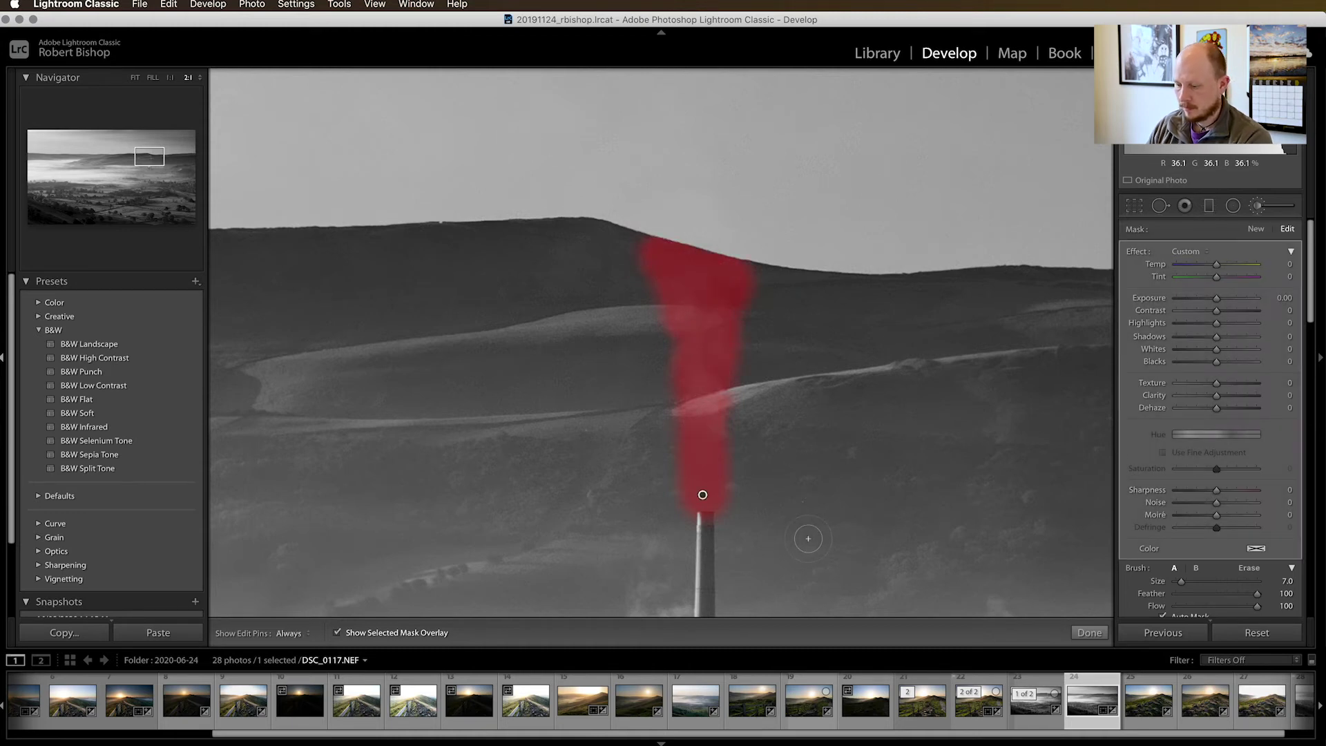
Hide the mask overlay and brighten the chimney smoke with Exposure 0.12, Highlights 33 and Whites 50, then close the brush adjustment.
key("o")
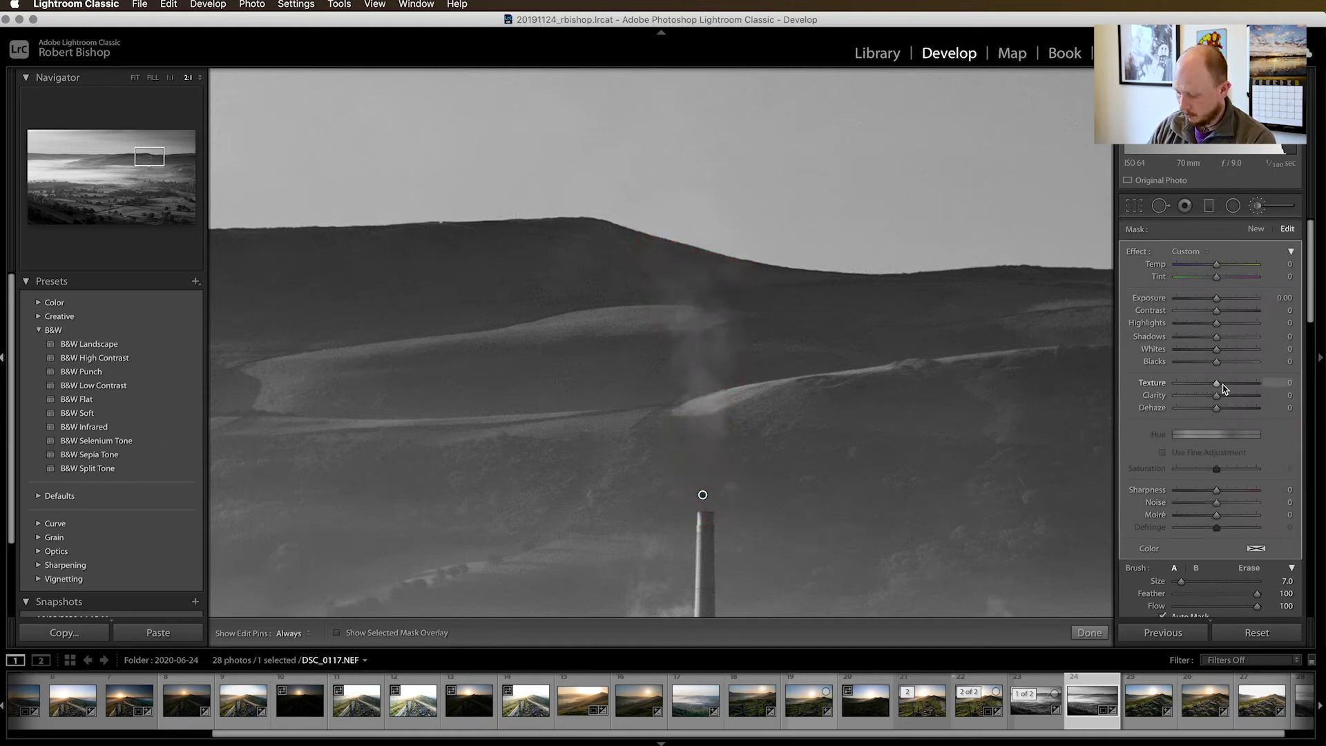
left_click(1217, 299)
left_click_drag(1219, 301, 1220, 300)
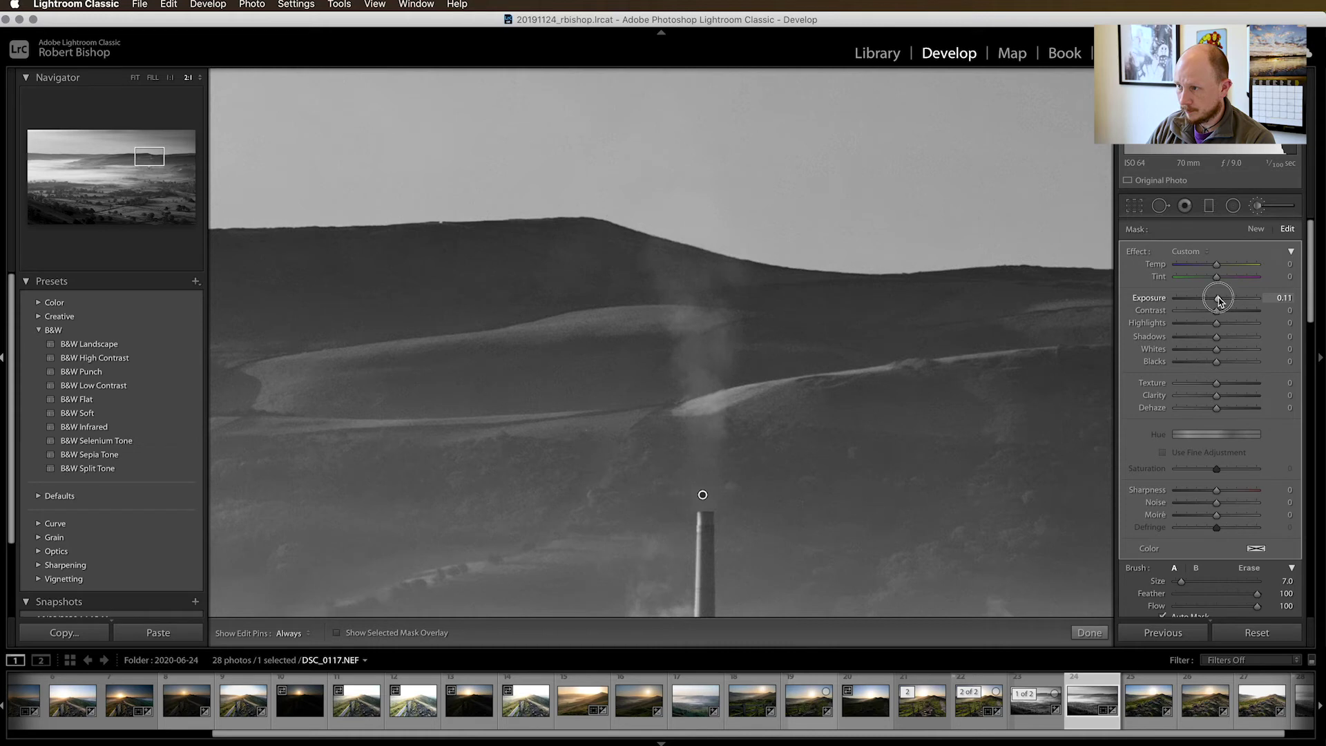
left_click_drag(1219, 301, 1231, 329)
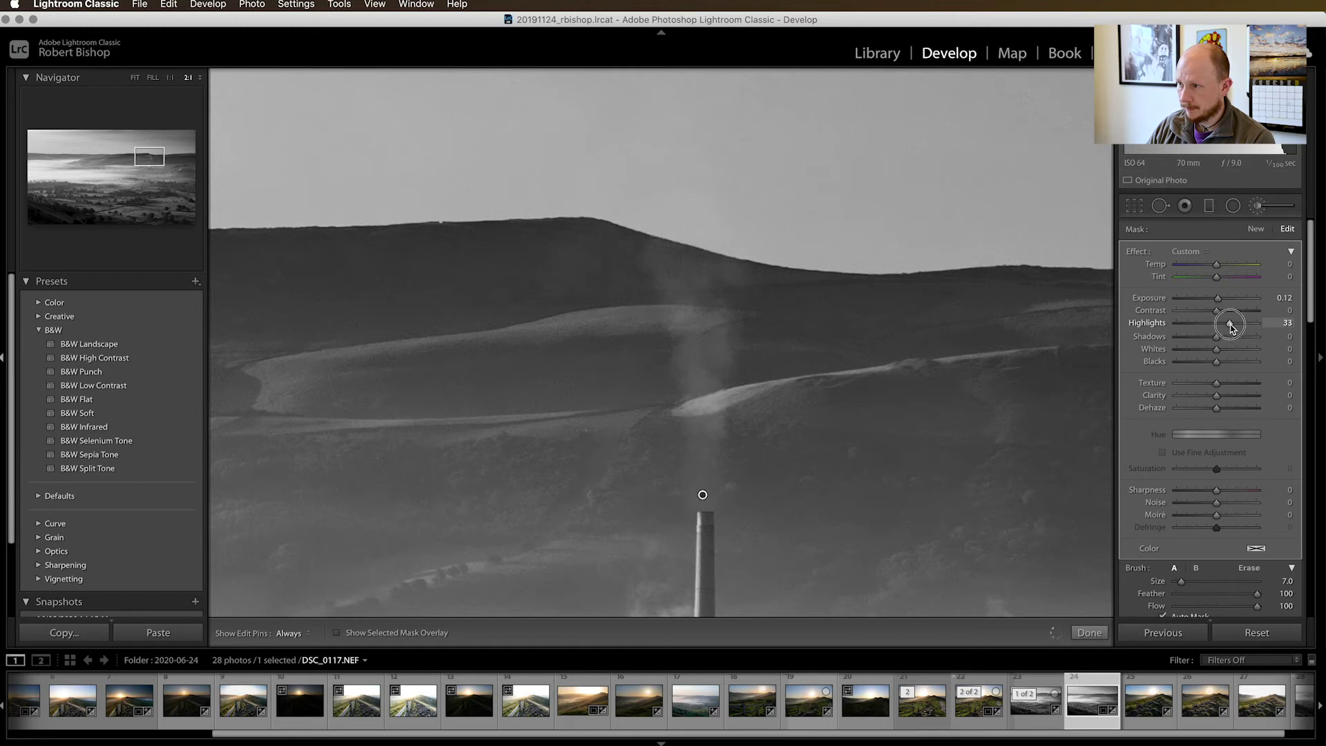
left_click_drag(1232, 329, 1232, 329)
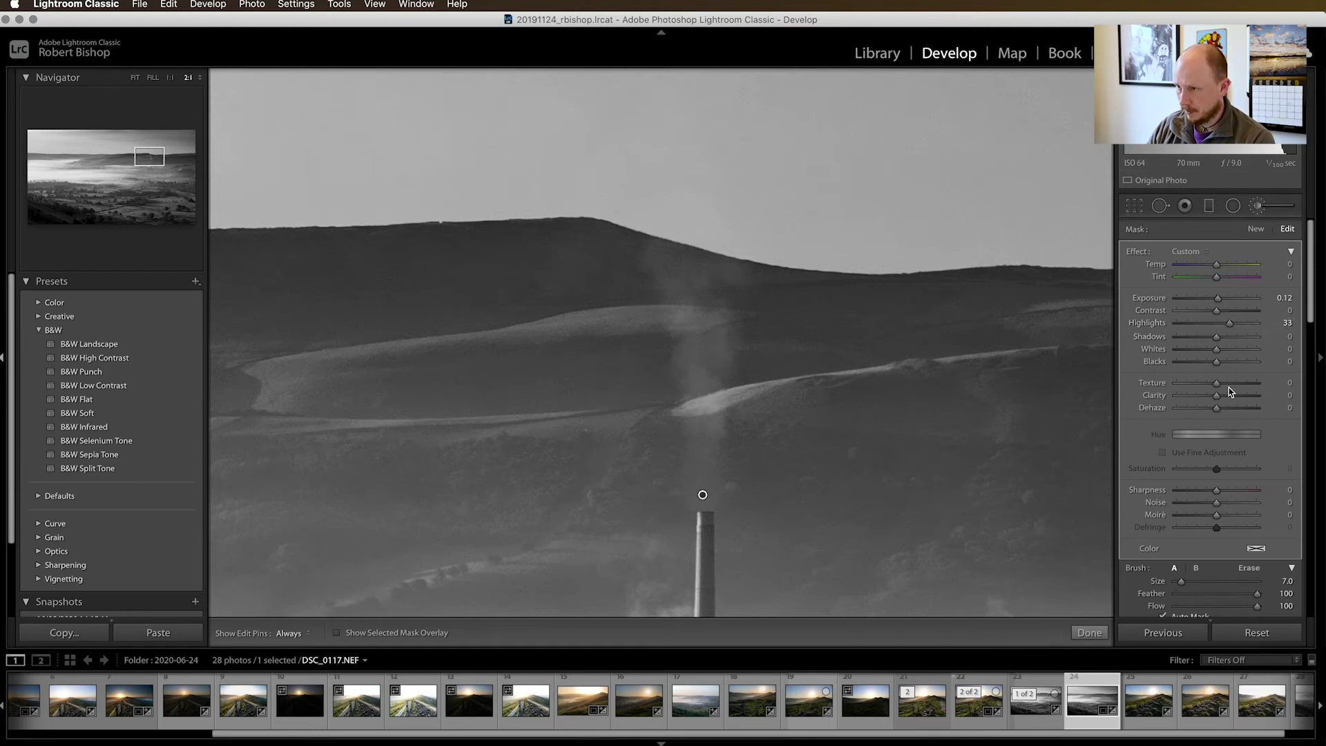
left_click_drag(1218, 353, 1237, 351)
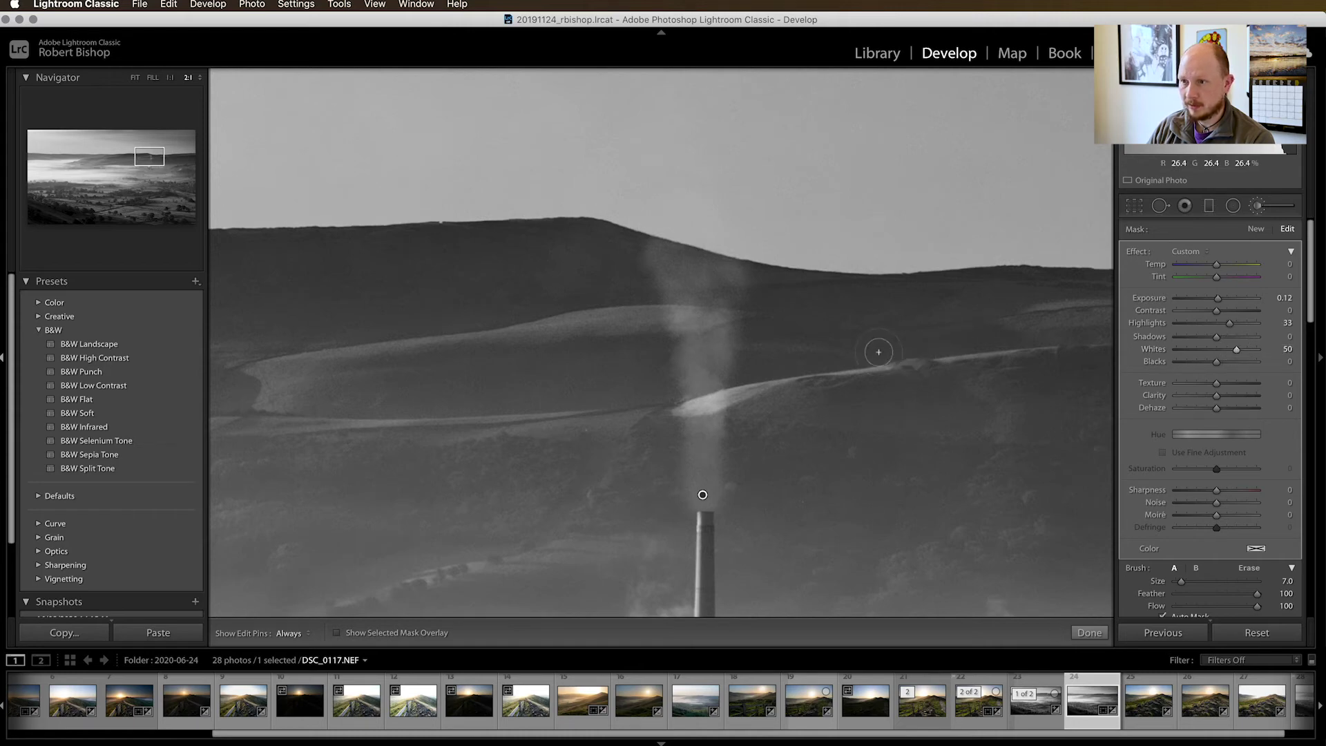
left_click(137, 79)
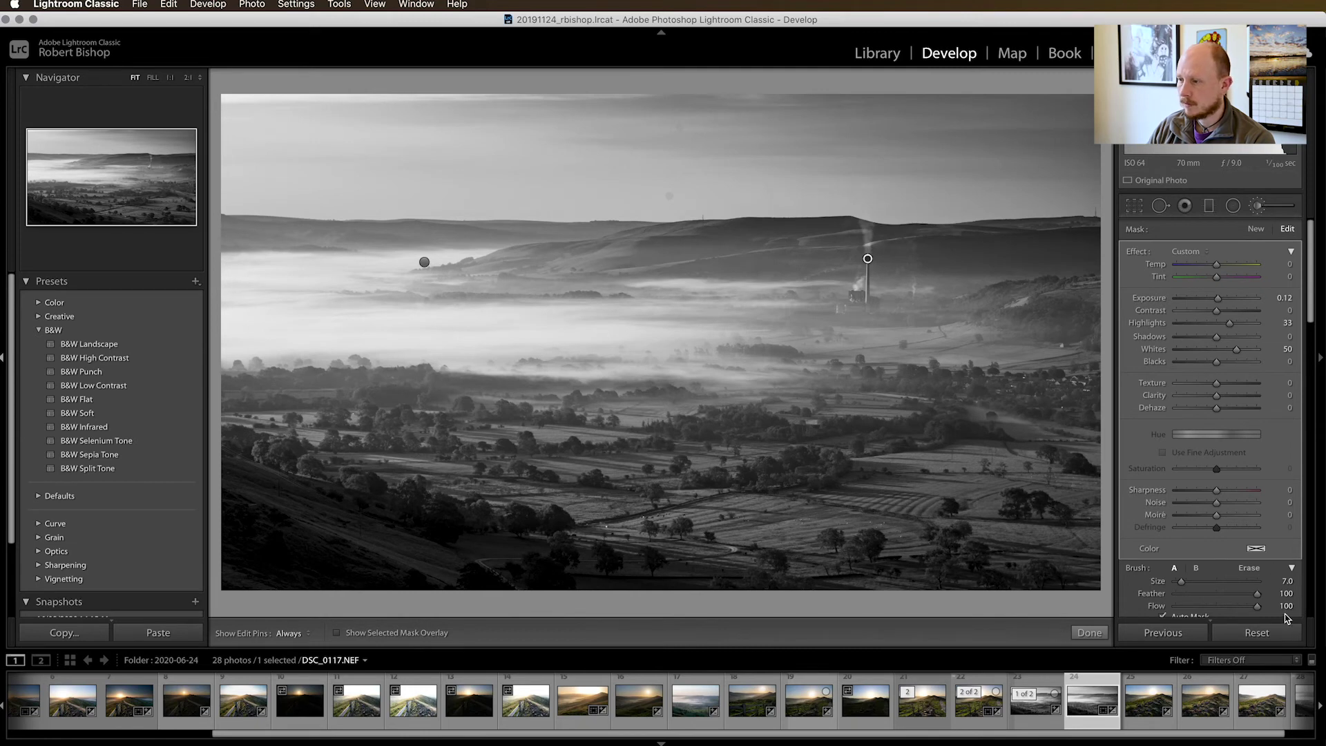
scroll(1270, 598, "down", 1)
scroll(1274, 595, "down", 4)
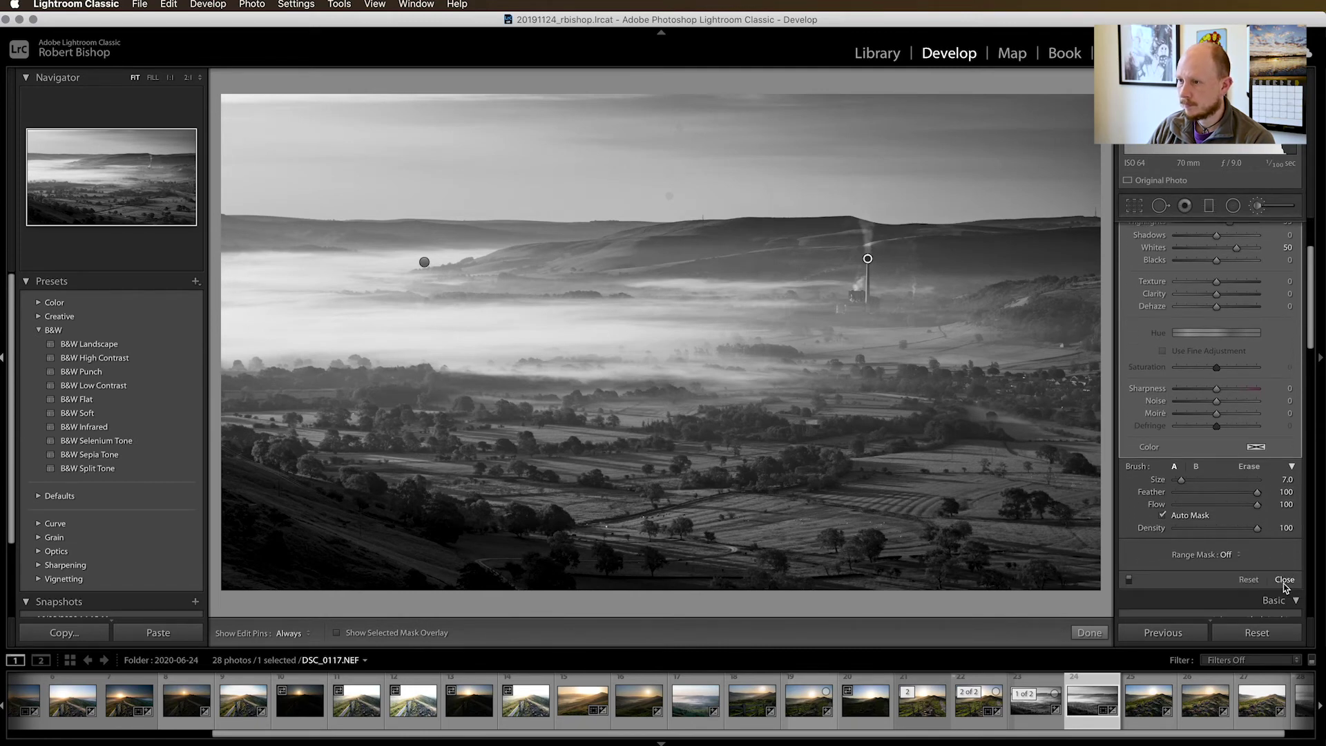
left_click(1285, 592)
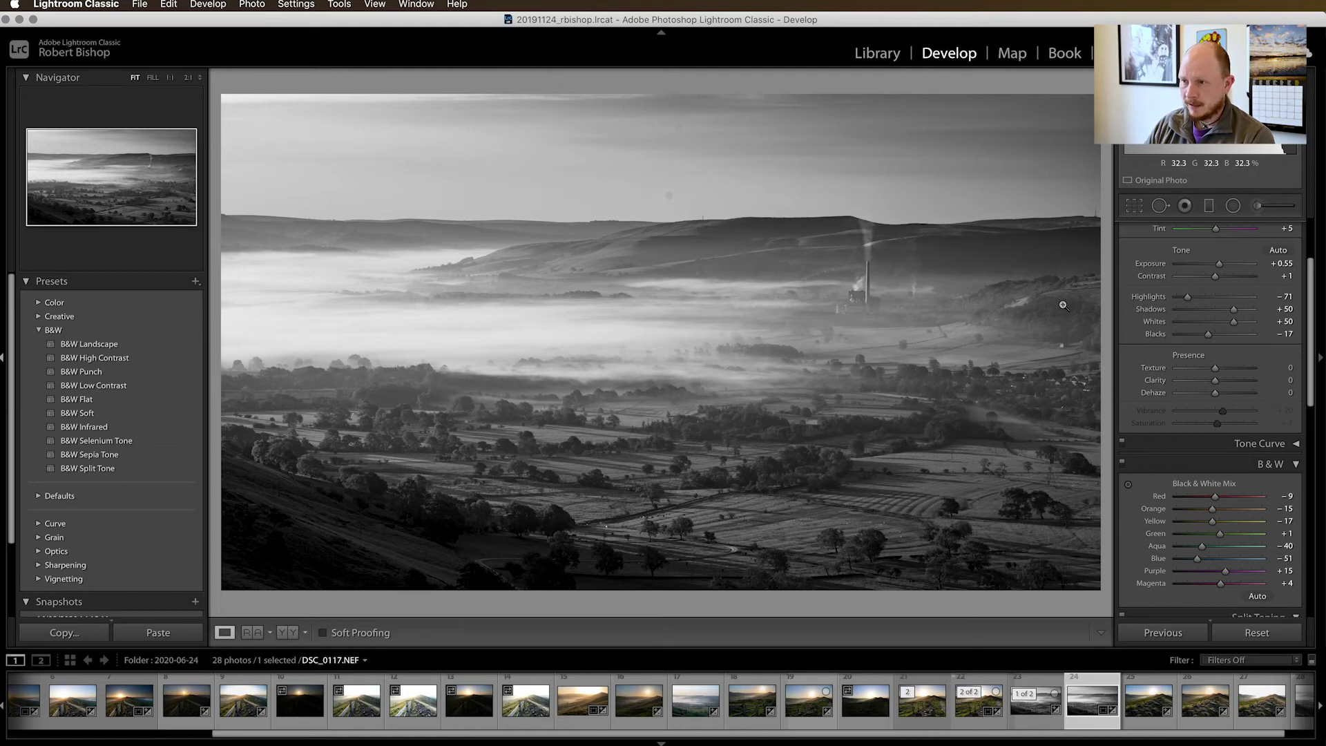
Paint a new size 7 adjustment brush mask over the factory buildings at the chimney's base, with the mask overlay shown.
key("k")
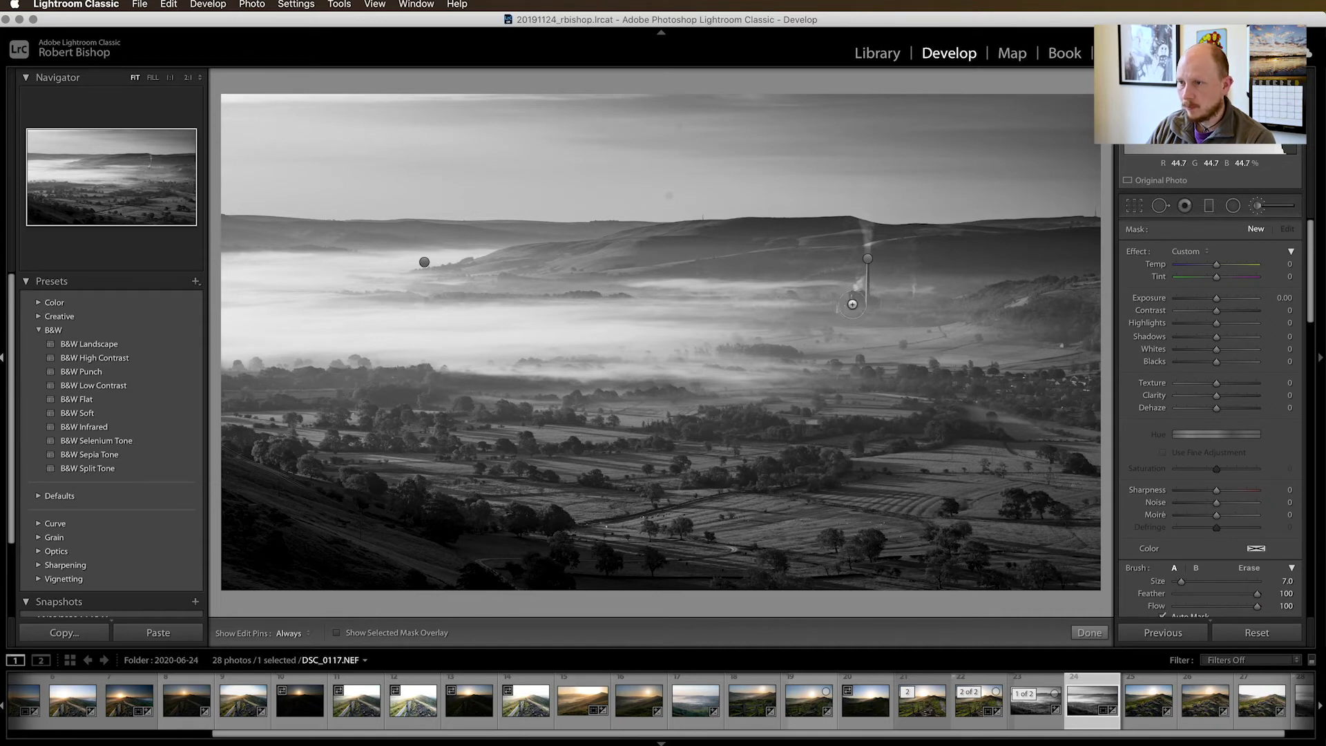
key("h")
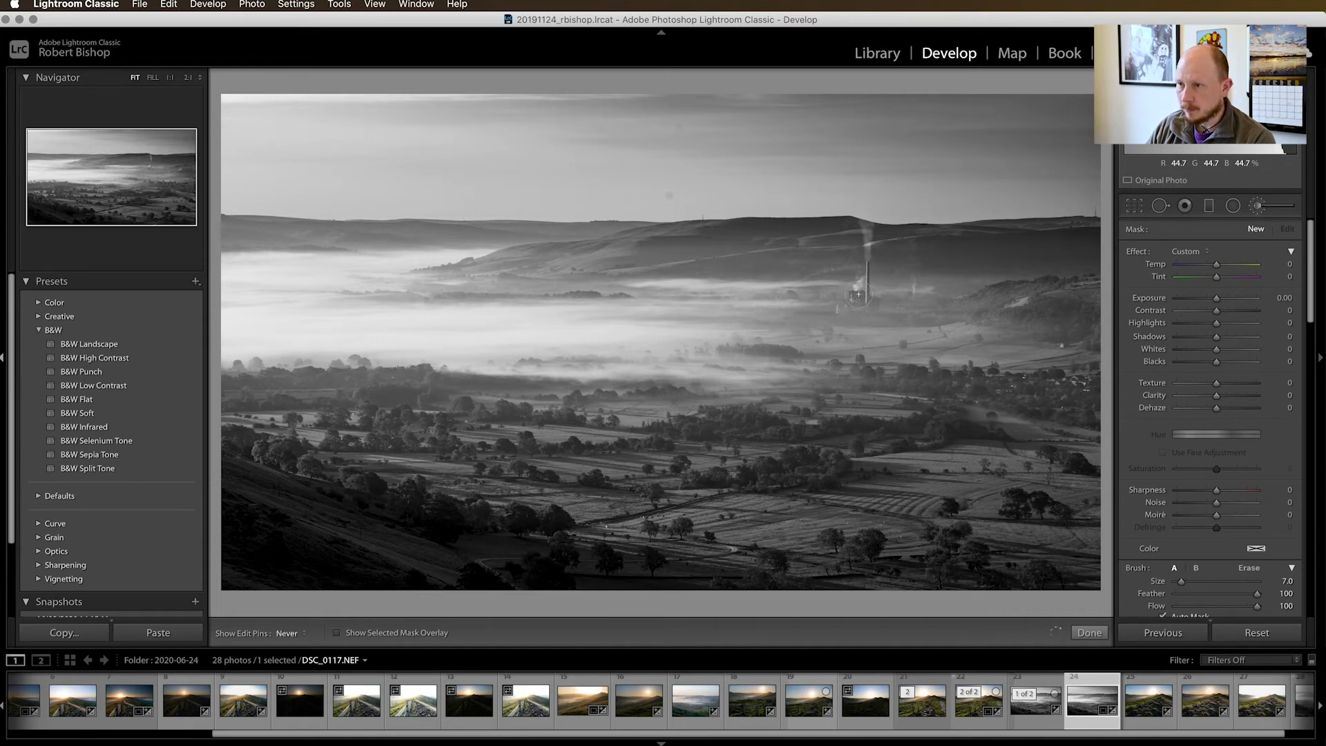
key("h")
key("o")
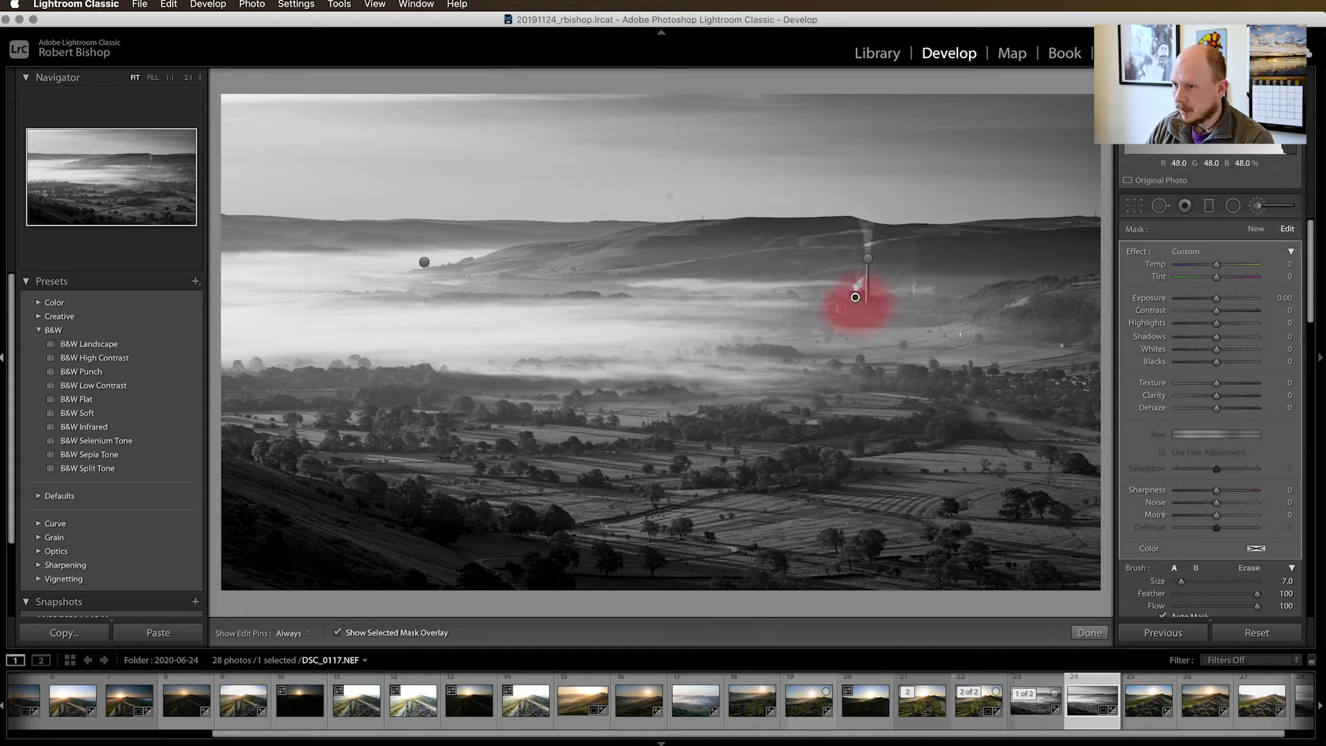
Limit the factory brush mask with a Luminance range mask set to a range of 54/100.
scroll(1252, 601, "down", 3)
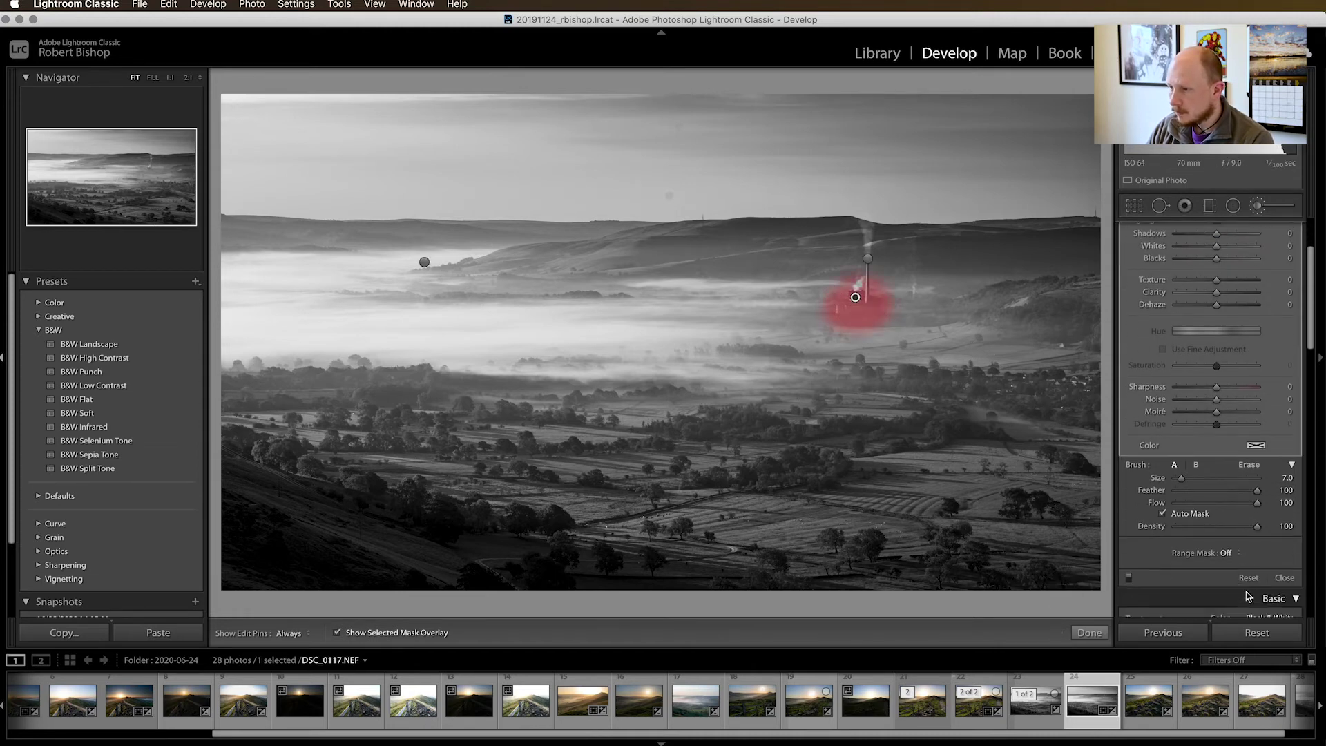
left_click(1239, 551)
left_click(1240, 568)
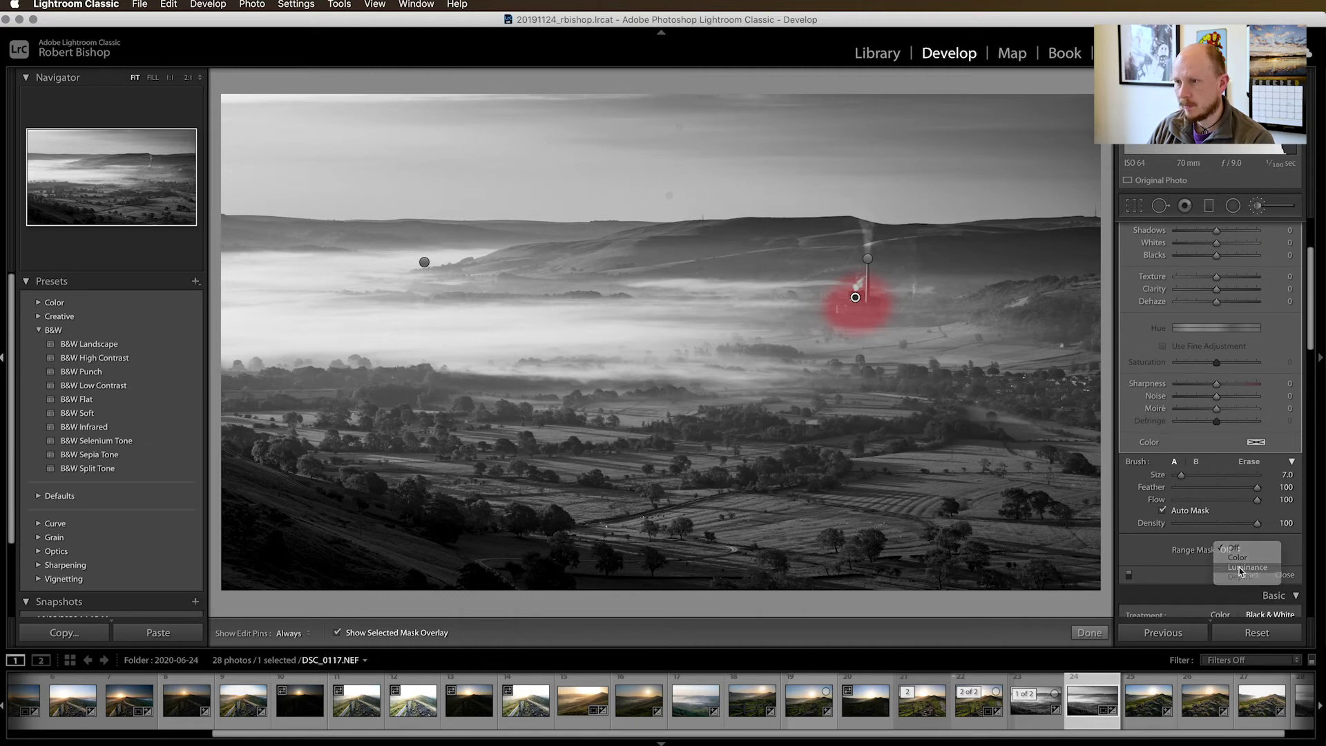
mouse_move(1257, 591)
left_mouse_down()
mouse_move(1239, 592)
mouse_move(1261, 589)
left_mouse_up()
left_click_drag(1177, 590, 1224, 593)
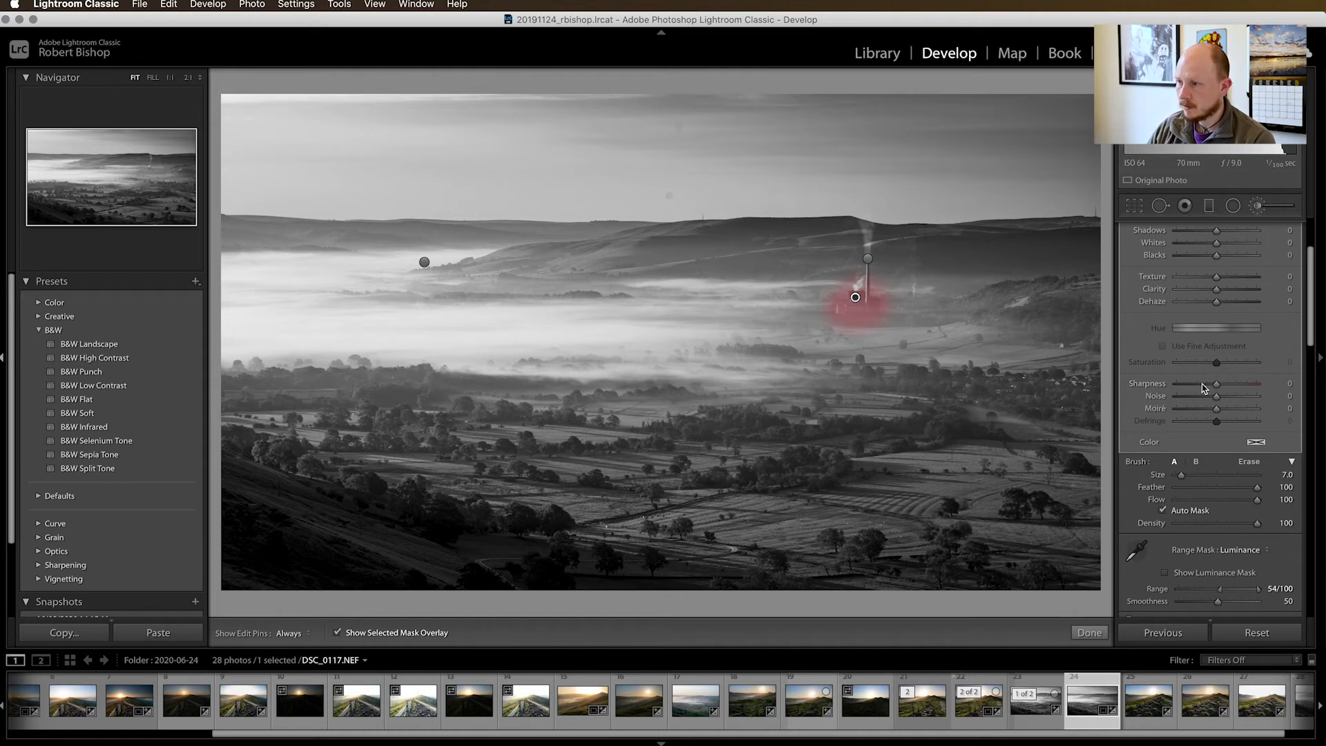
Hide the overlay and darken the factory area with Contrast 7, Shadows -17, Blacks -11 and Dehaze 2, then close the brush adjustment.
scroll(1201, 365, "up", 3)
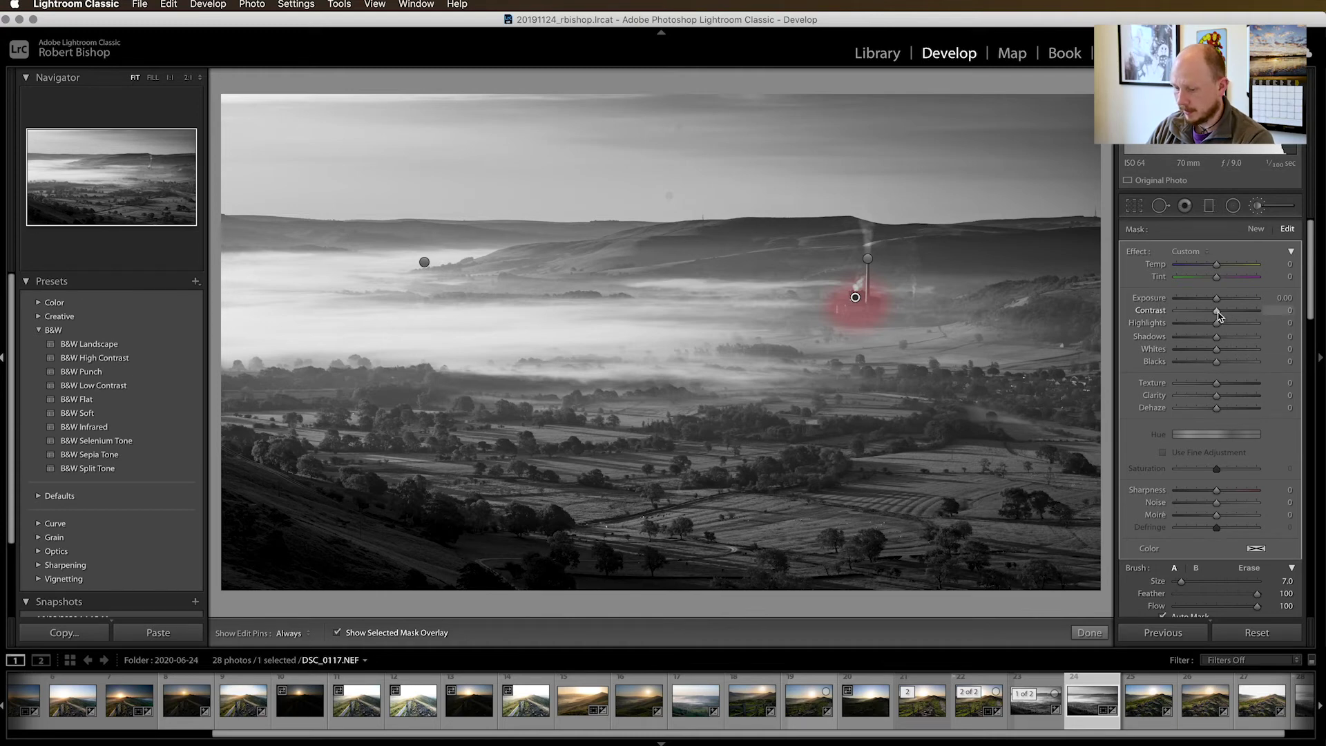
key("o")
left_click_drag(1219, 316, 1221, 316)
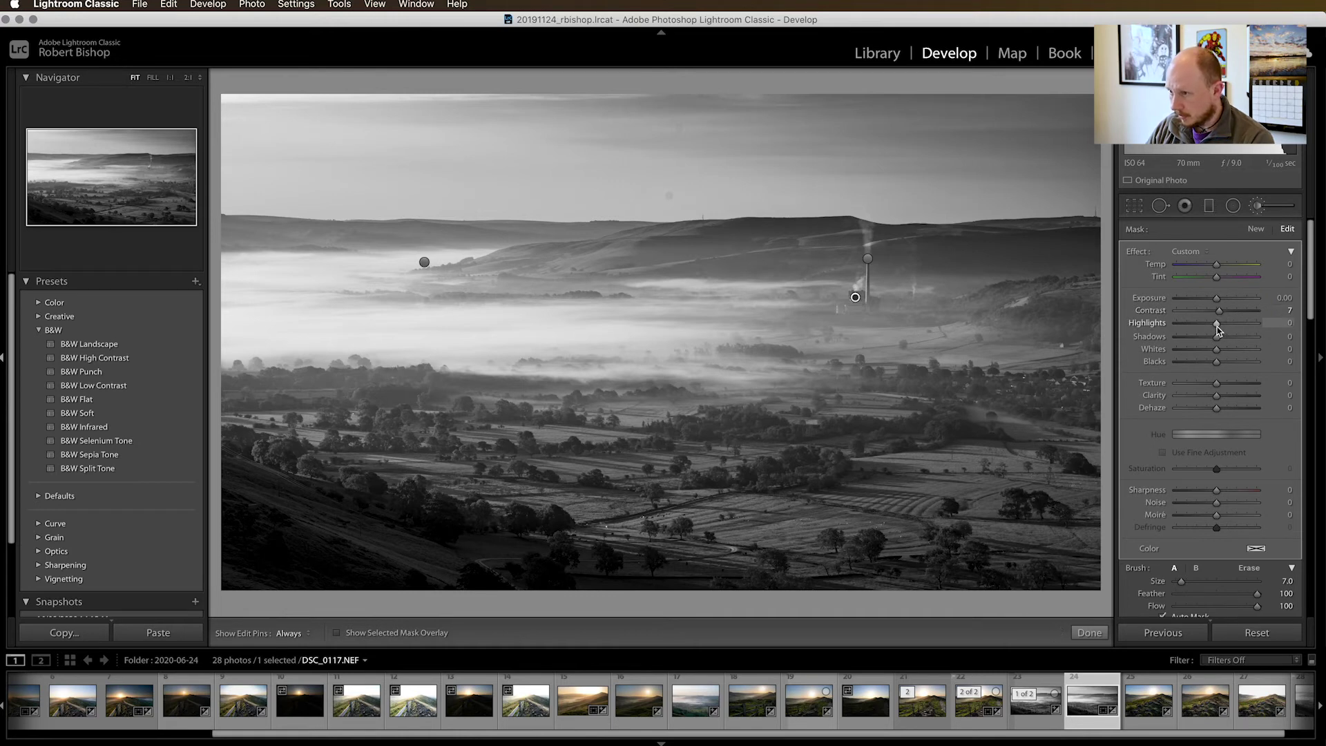
left_click_drag(1216, 336, 1210, 340)
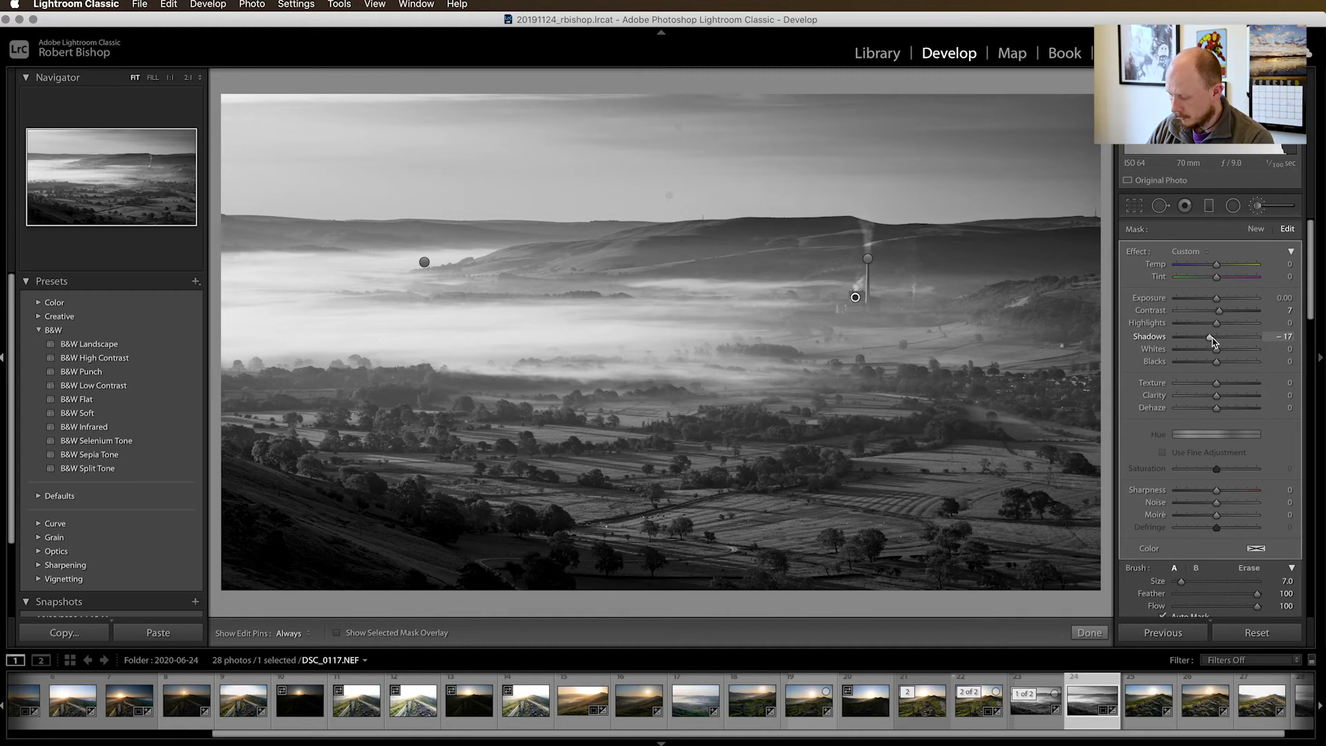
left_click_drag(1219, 364, 1215, 366)
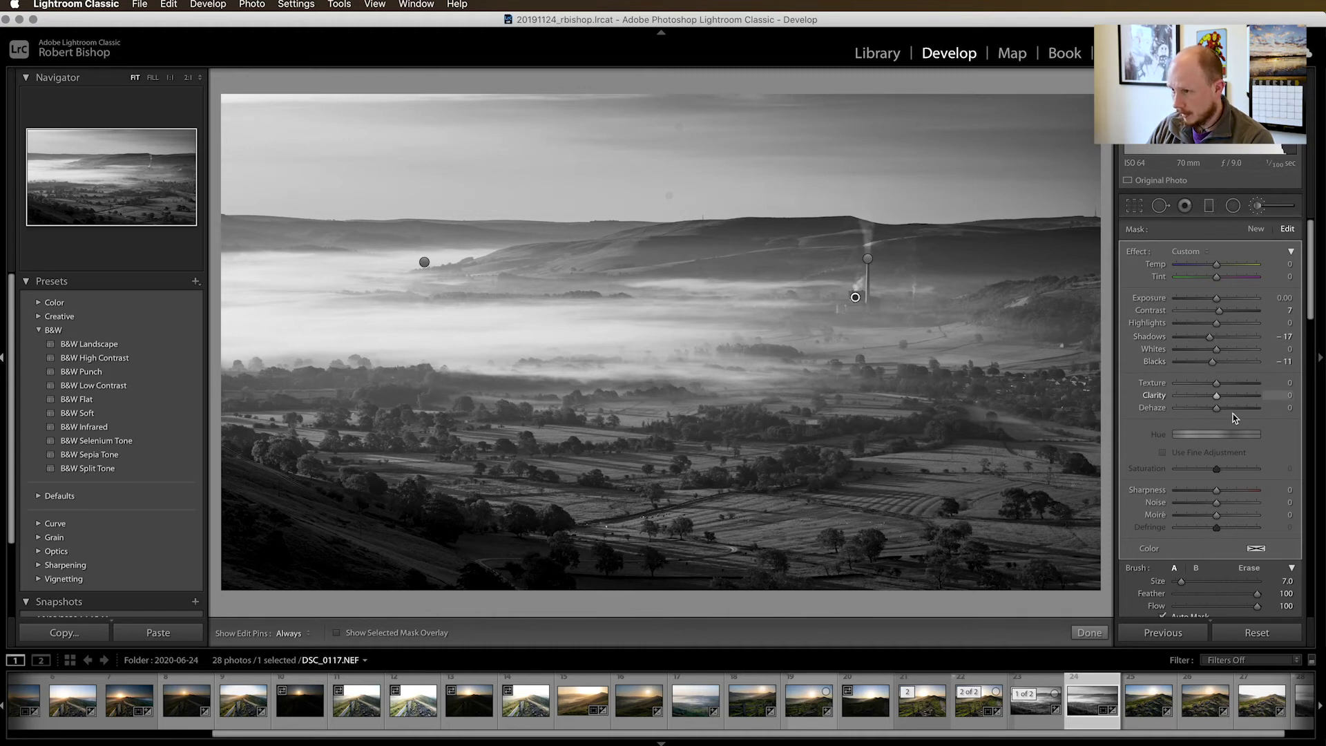
left_click_drag(1217, 411, 1220, 413)
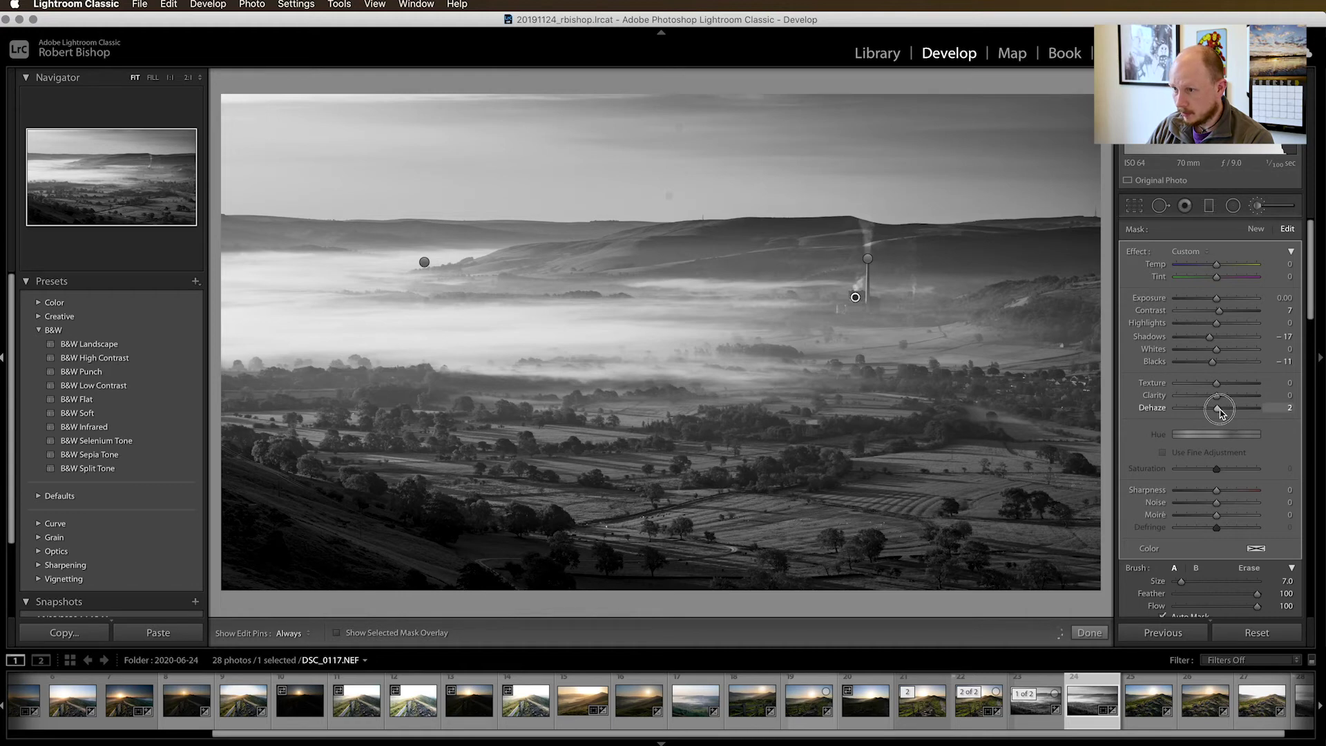
scroll(1275, 601, "down", 2)
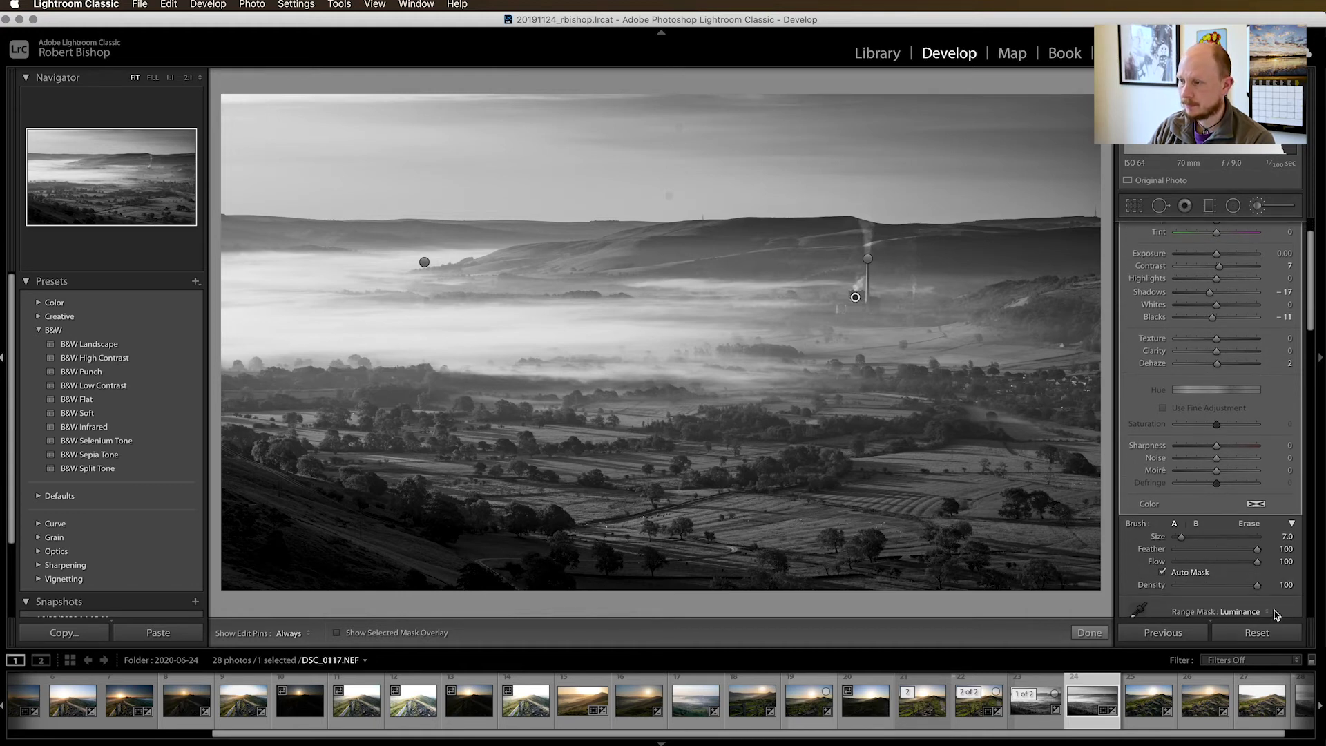
scroll(1276, 611, "down", 5)
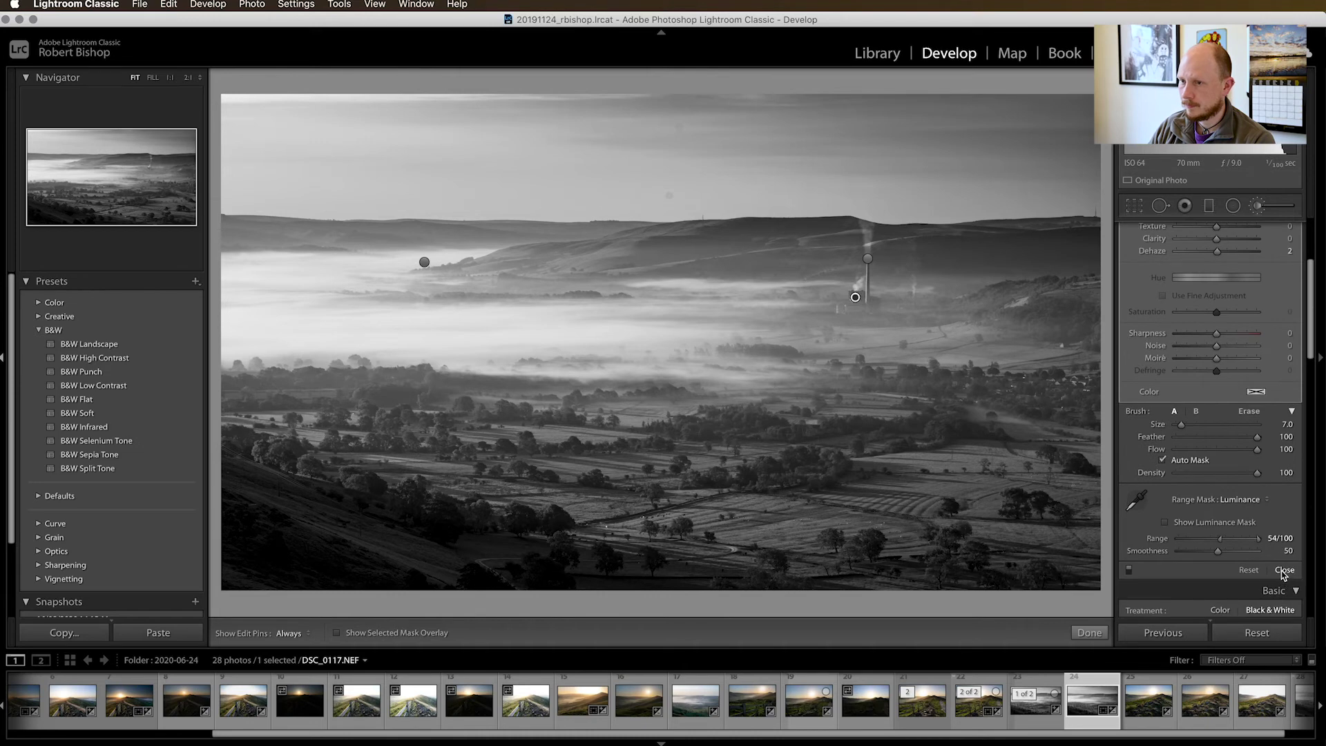
left_click(1283, 571)
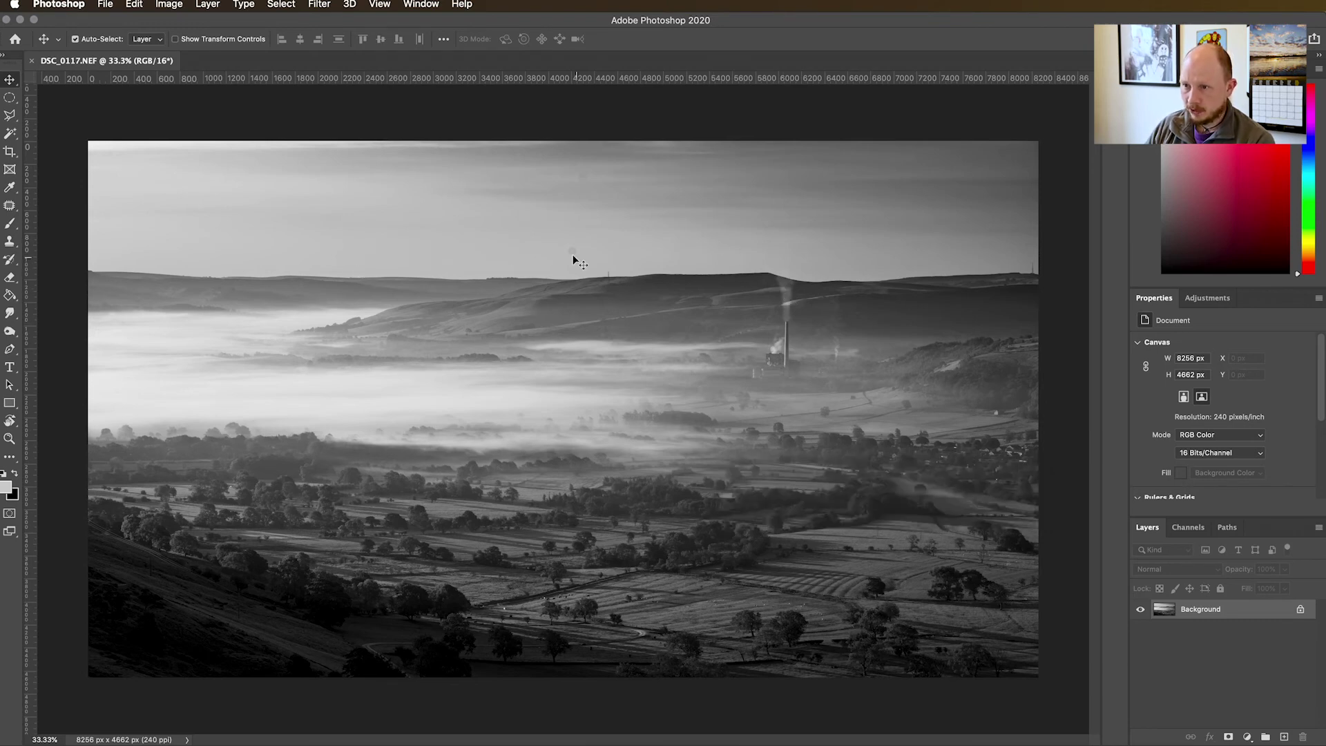
In Photoshop, patch the two round dust spots in the sky above the hills with clean sky beside each one.
scroll(573, 256, "up", 5)
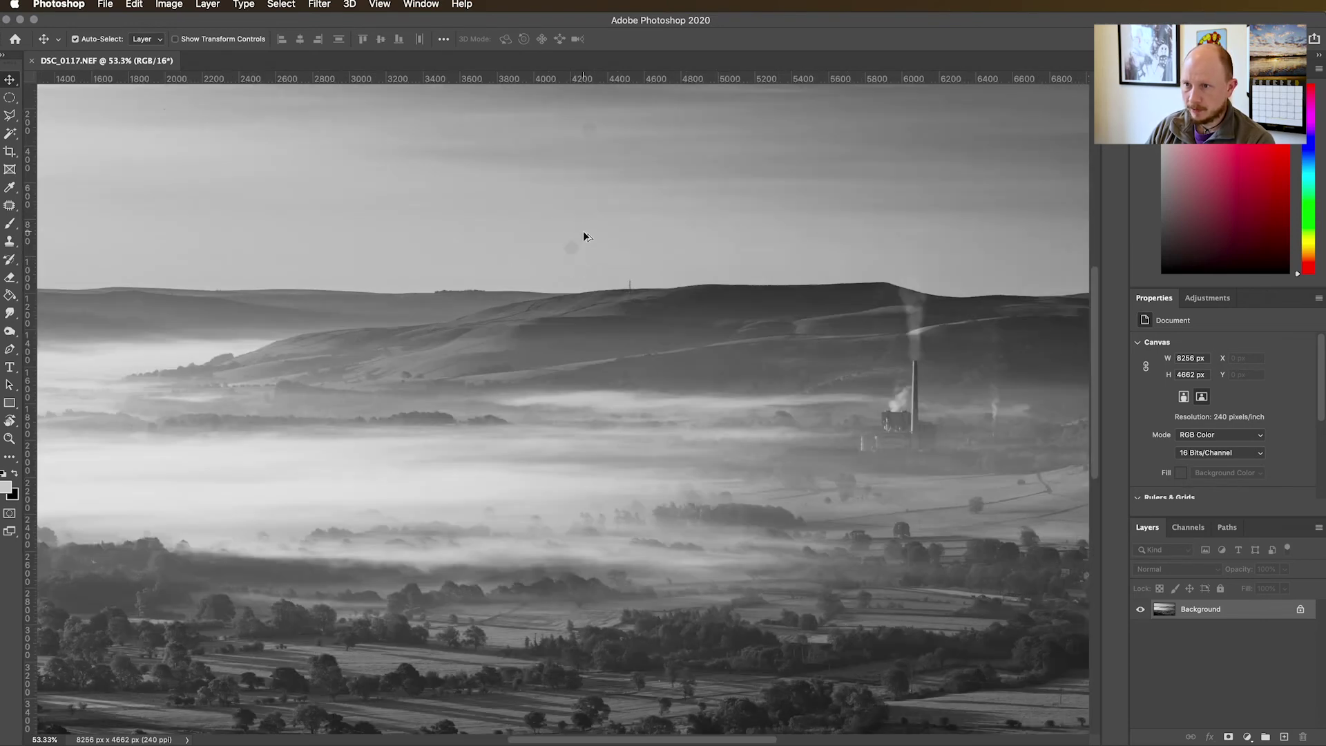
scroll(583, 231, "up", 5)
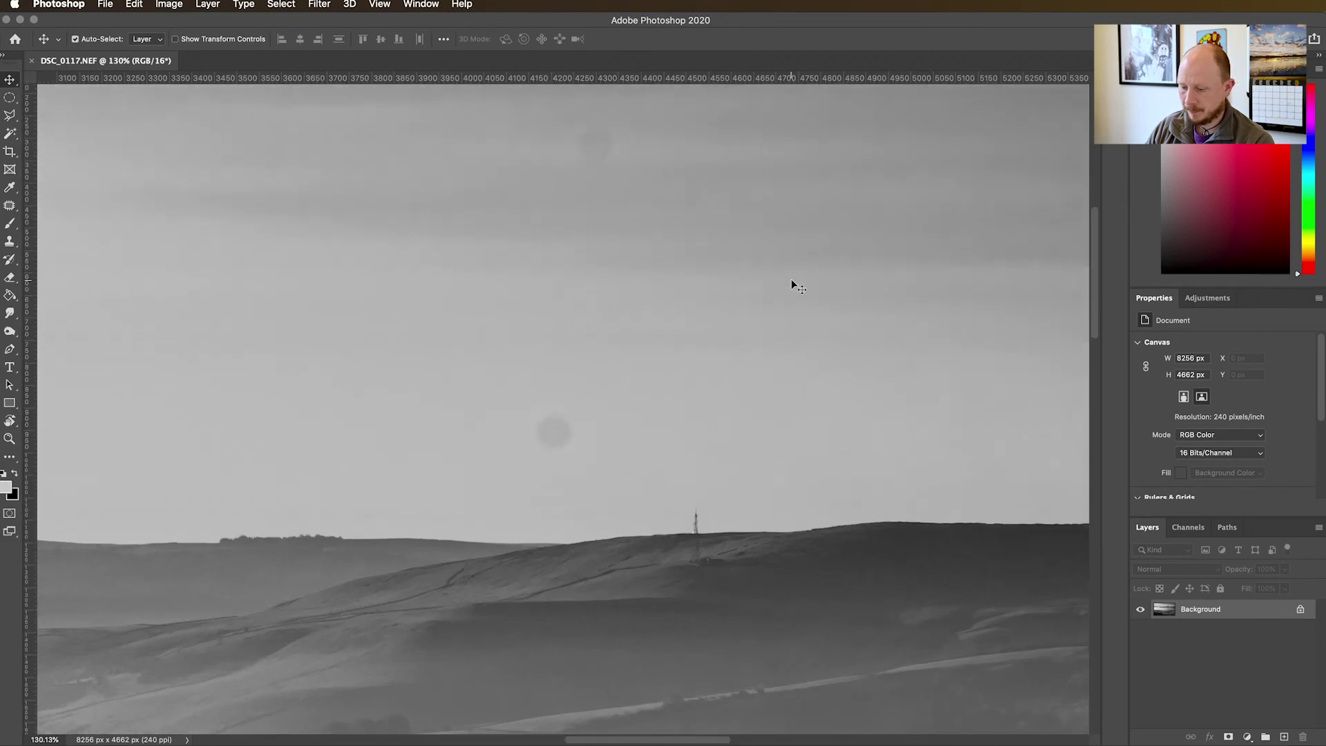
left_click(9, 206)
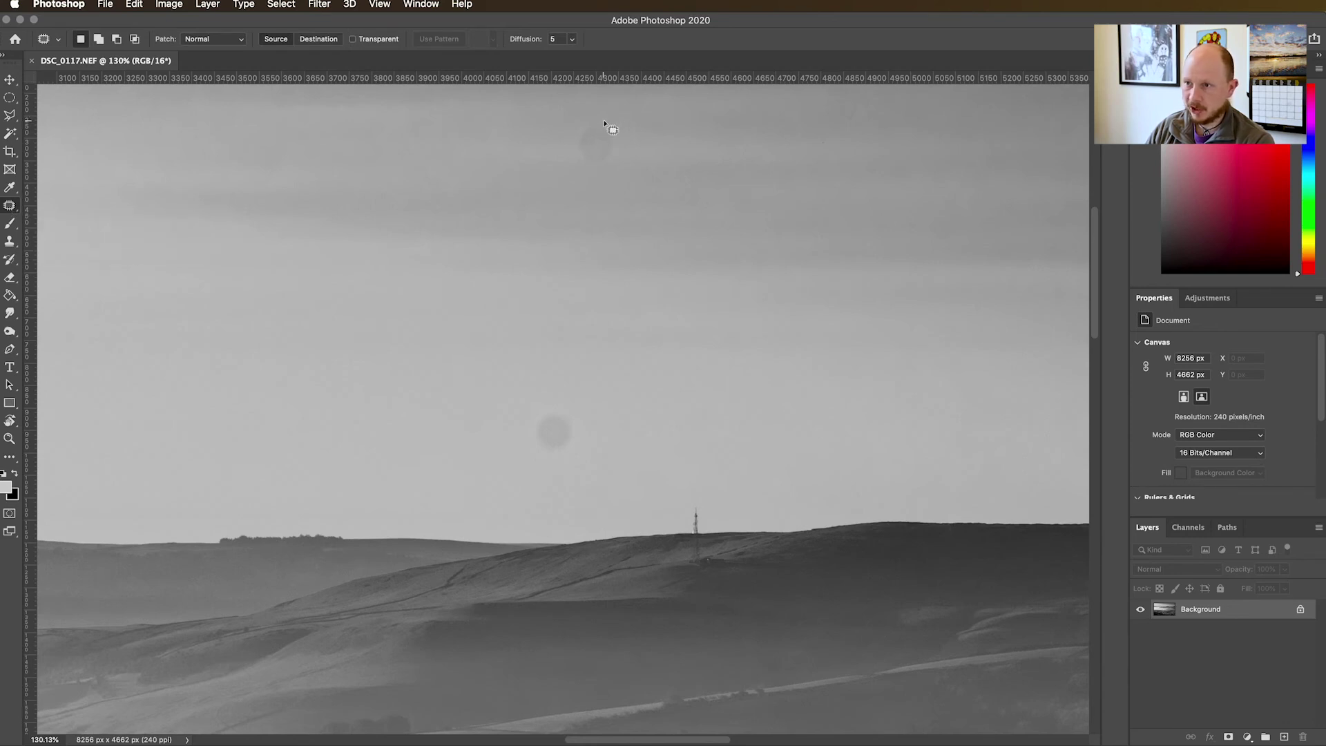
mouse_move(605, 116)
left_mouse_down()
mouse_move(568, 139)
mouse_move(572, 166)
mouse_move(609, 174)
mouse_move(626, 153)
mouse_move(603, 116)
mouse_move(605, 158)
left_mouse_up()
left_click_drag(713, 151, 719, 156)
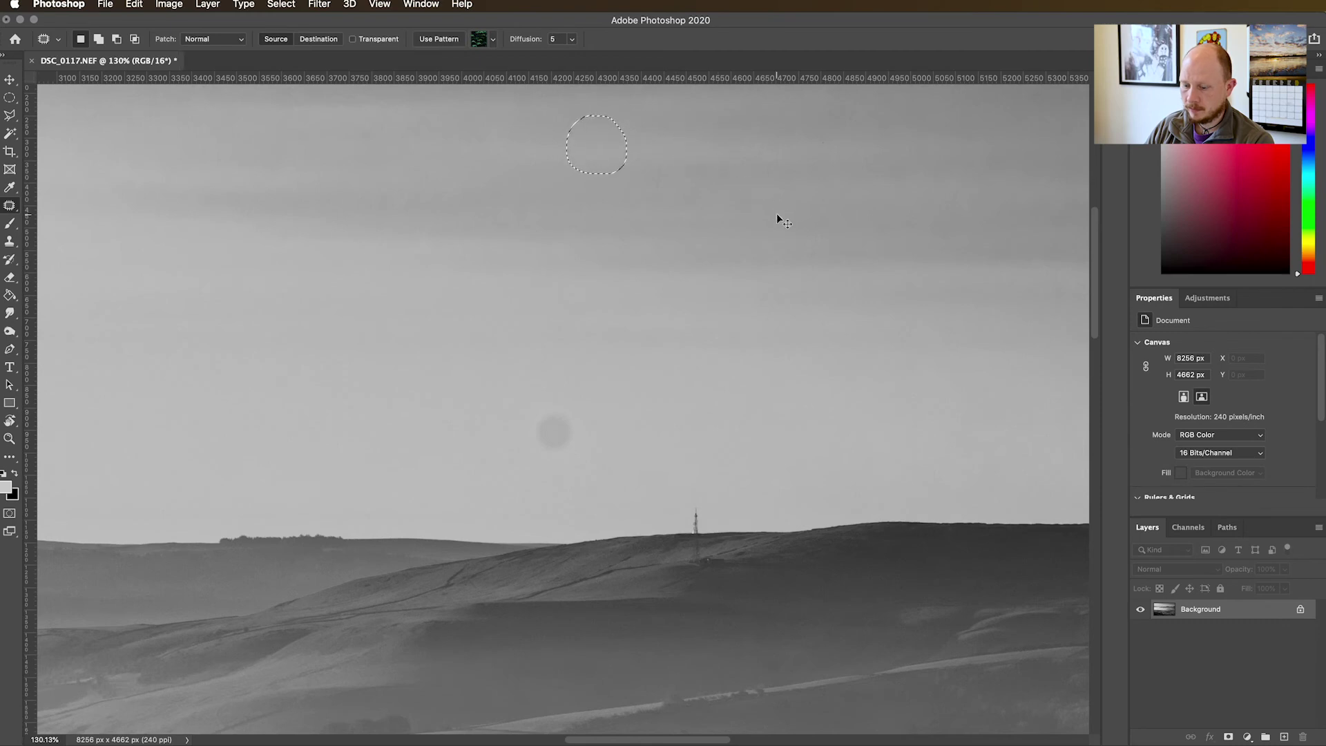
key("super+d")
mouse_move(556, 399)
left_mouse_down()
mouse_move(525, 433)
mouse_move(564, 464)
mouse_move(588, 435)
mouse_move(558, 401)
left_mouse_up()
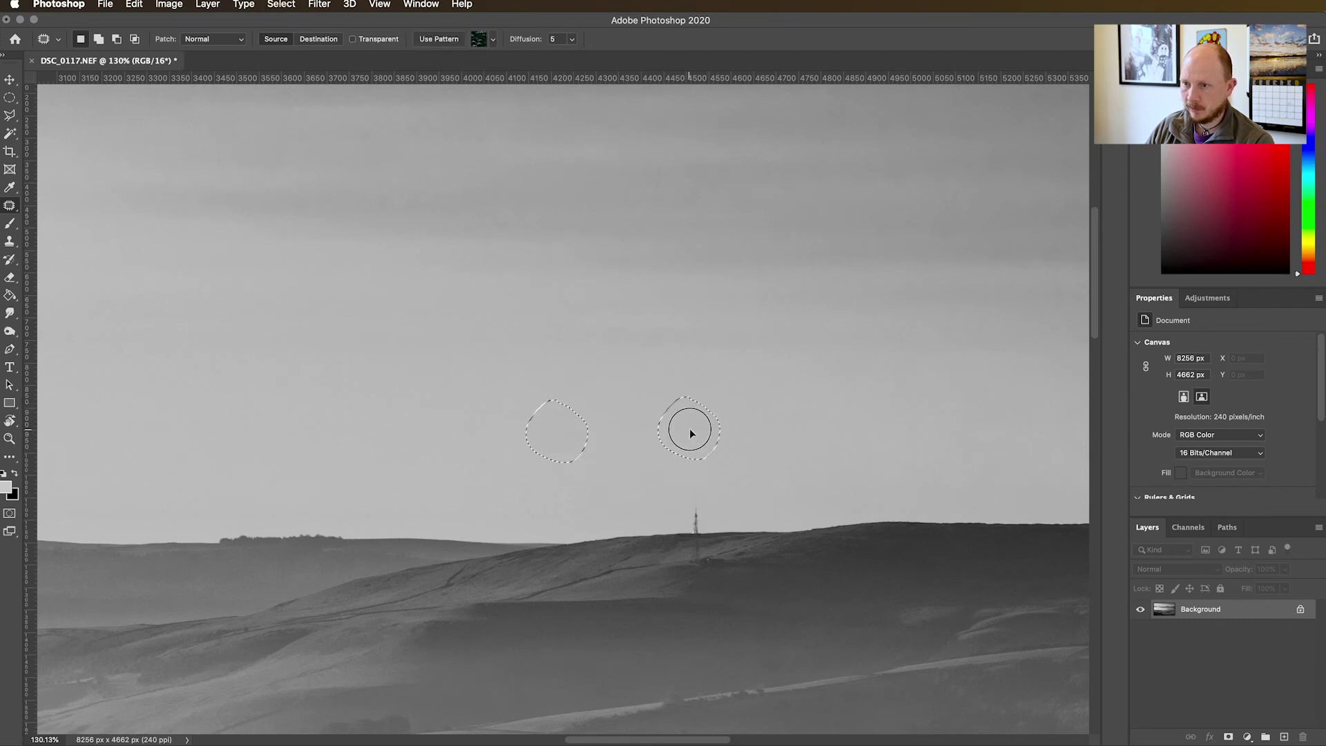
key("super+d")
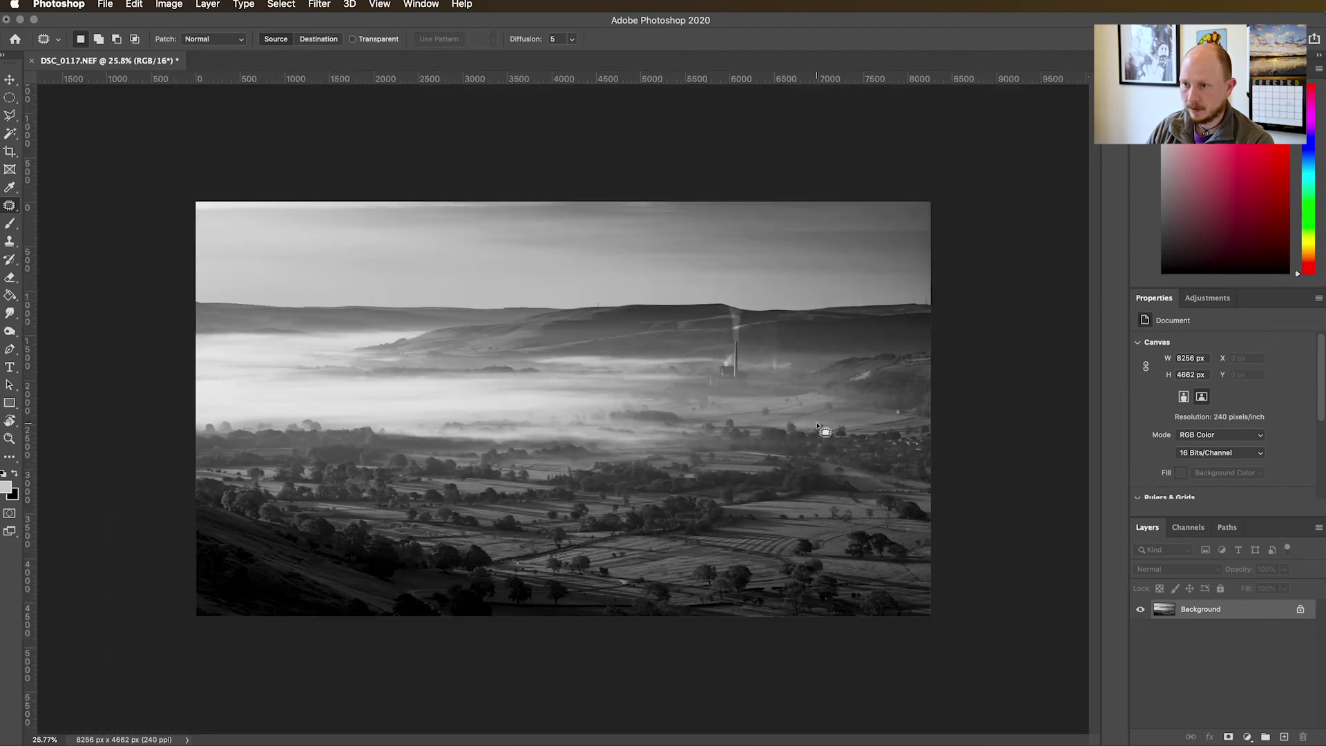
key("super+0")
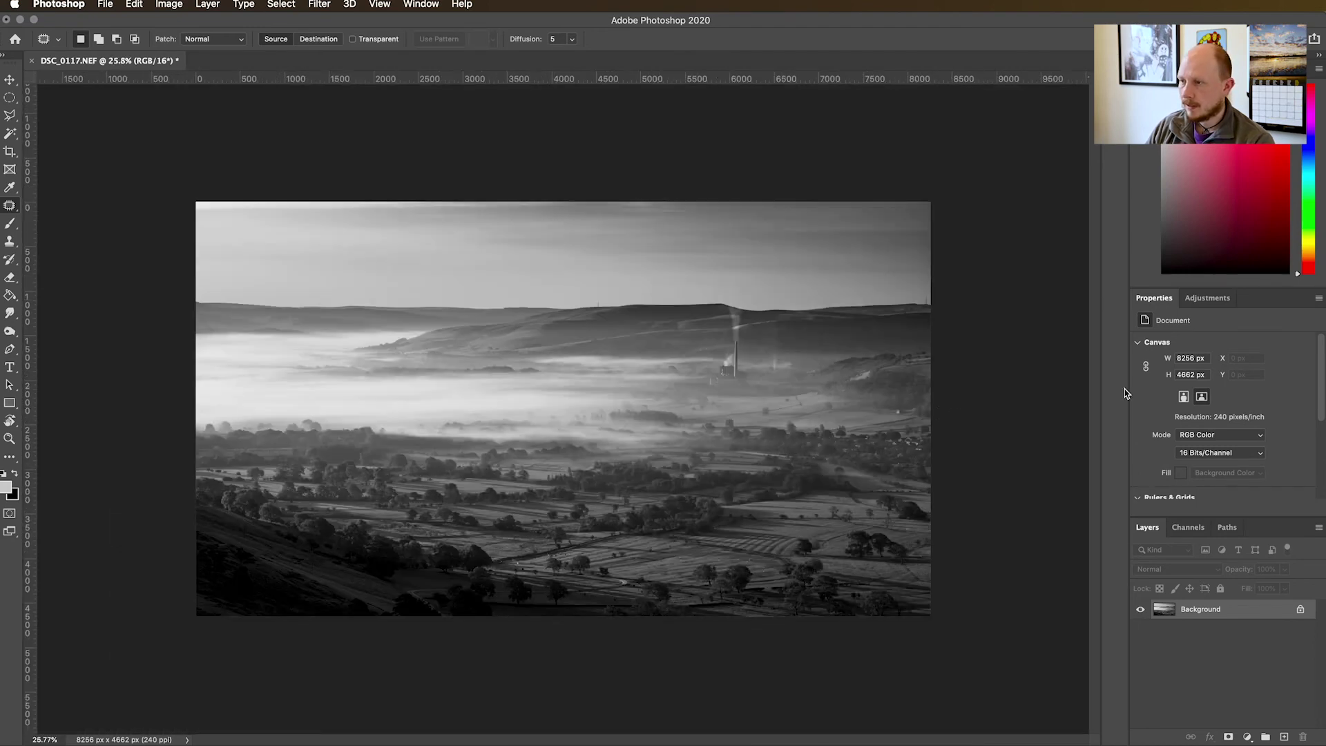
Add a Levels adjustment layer above the Background and set its white input level to 236.
left_click(1197, 303)
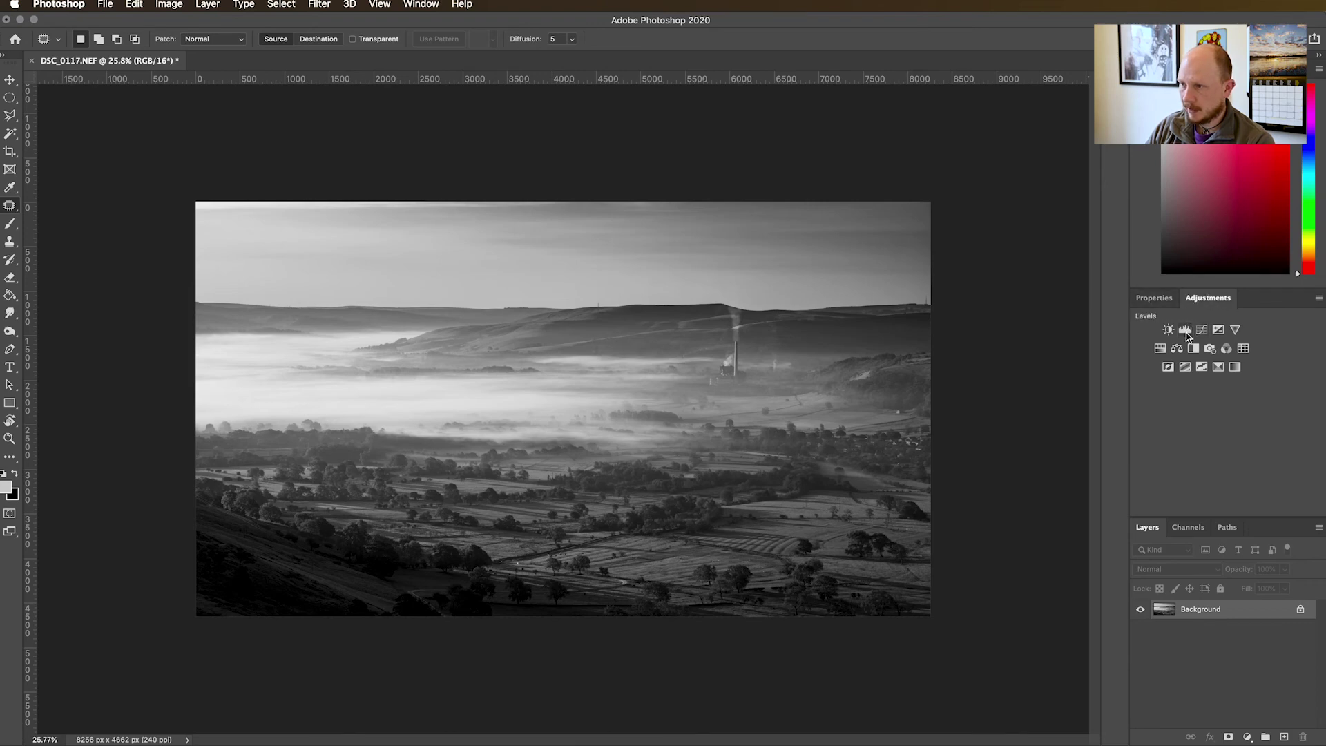
left_click(1186, 331)
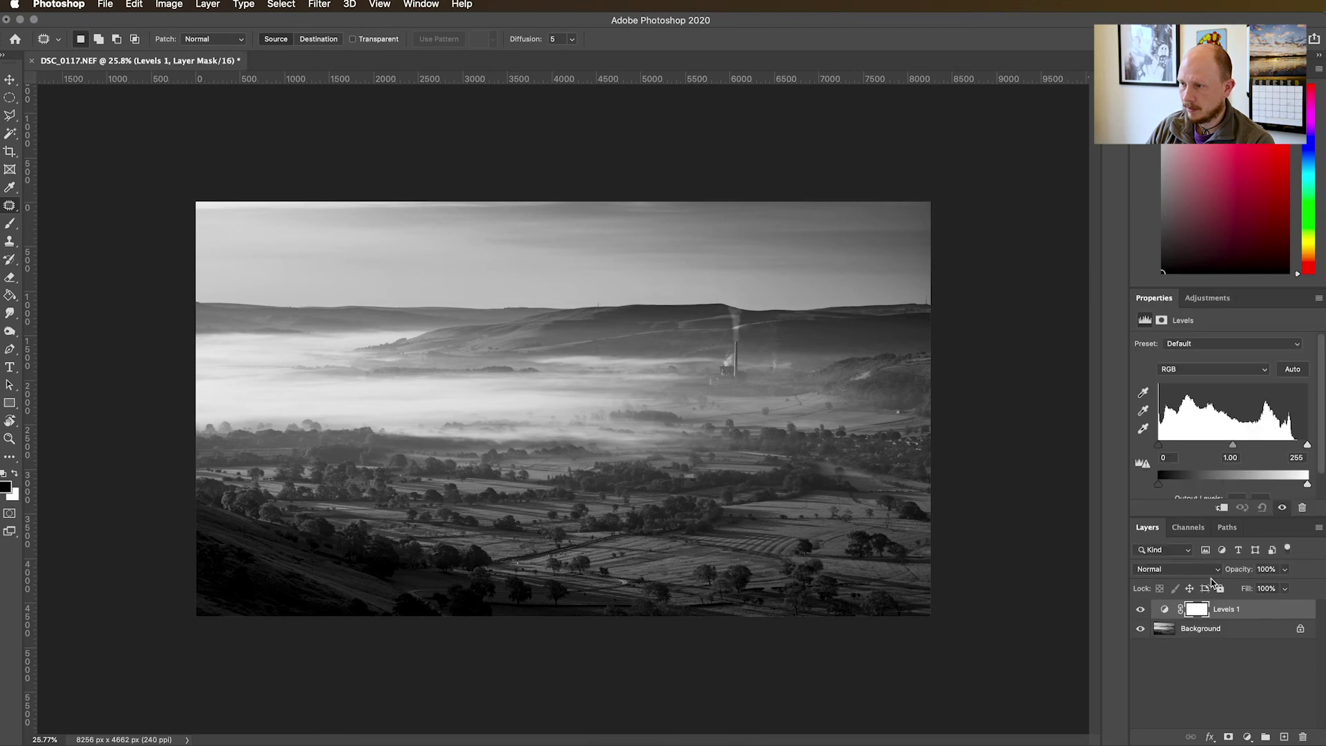
mouse_move(1307, 448)
left_mouse_down()
mouse_move(1264, 450)
mouse_move(1297, 449)
left_mouse_up()
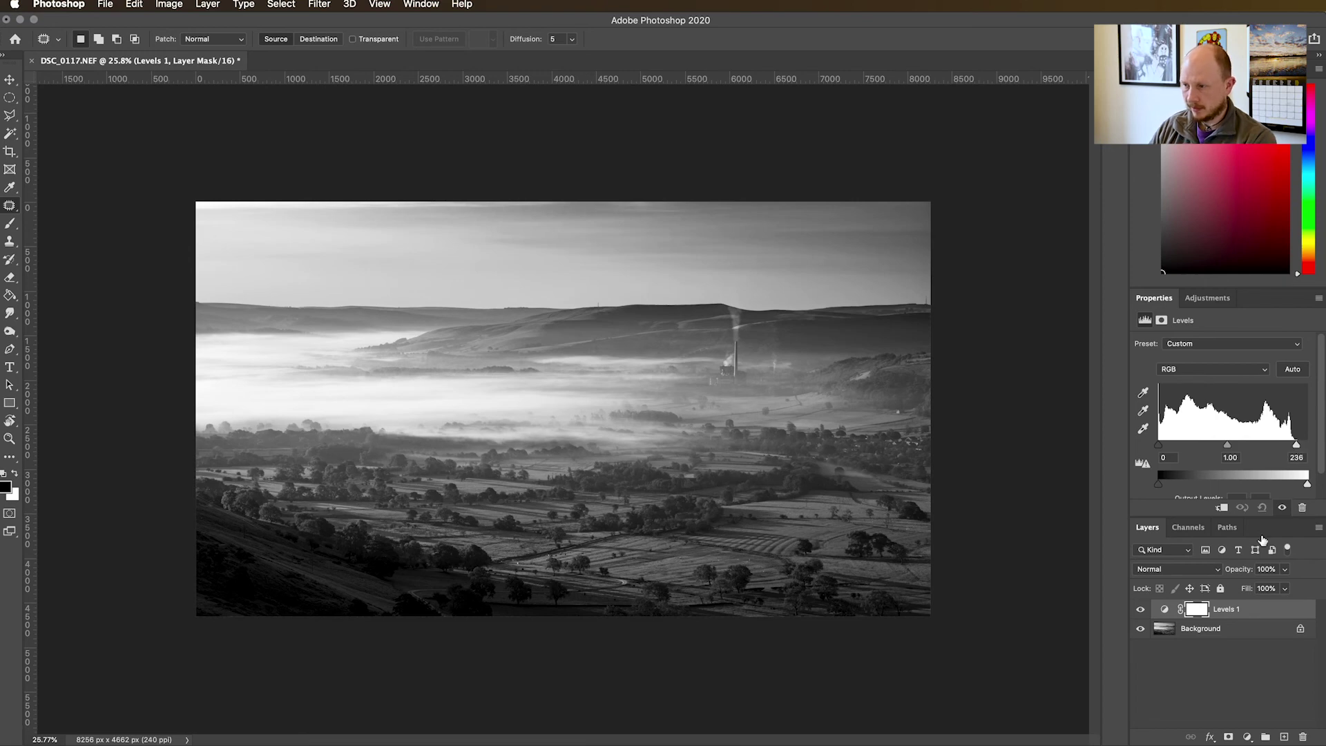
Compare the photo with and without the Levels adjustment layer, leave the layer visible and save the file.
left_click(1140, 610)
left_click(1141, 611)
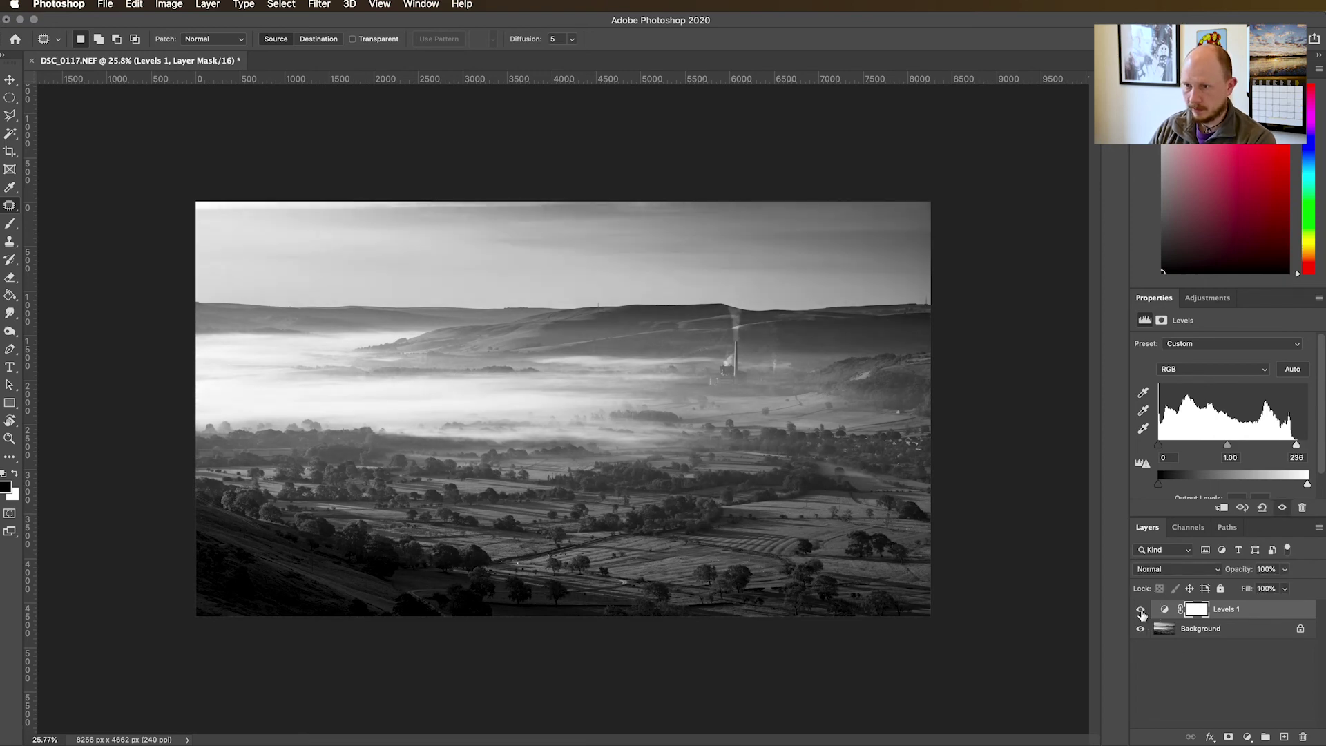
left_click(1141, 611)
left_click(1140, 611)
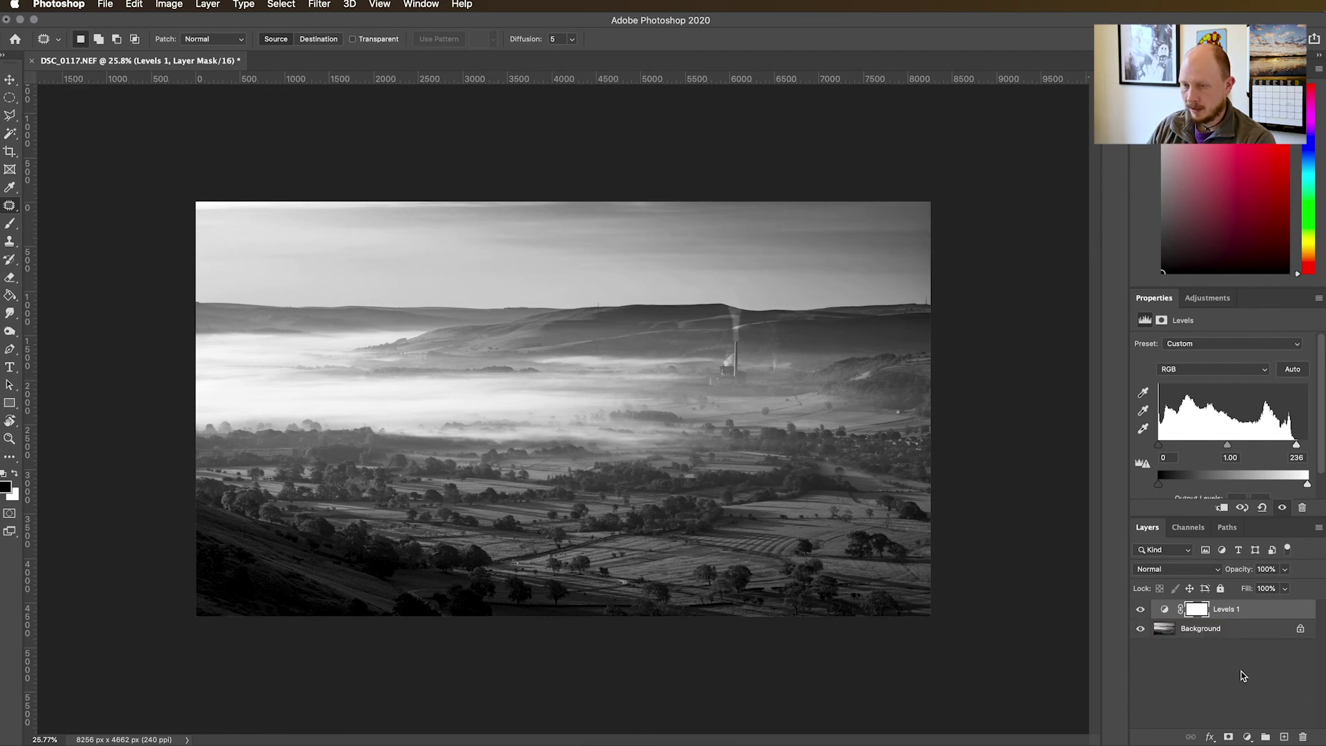
key("super+s")
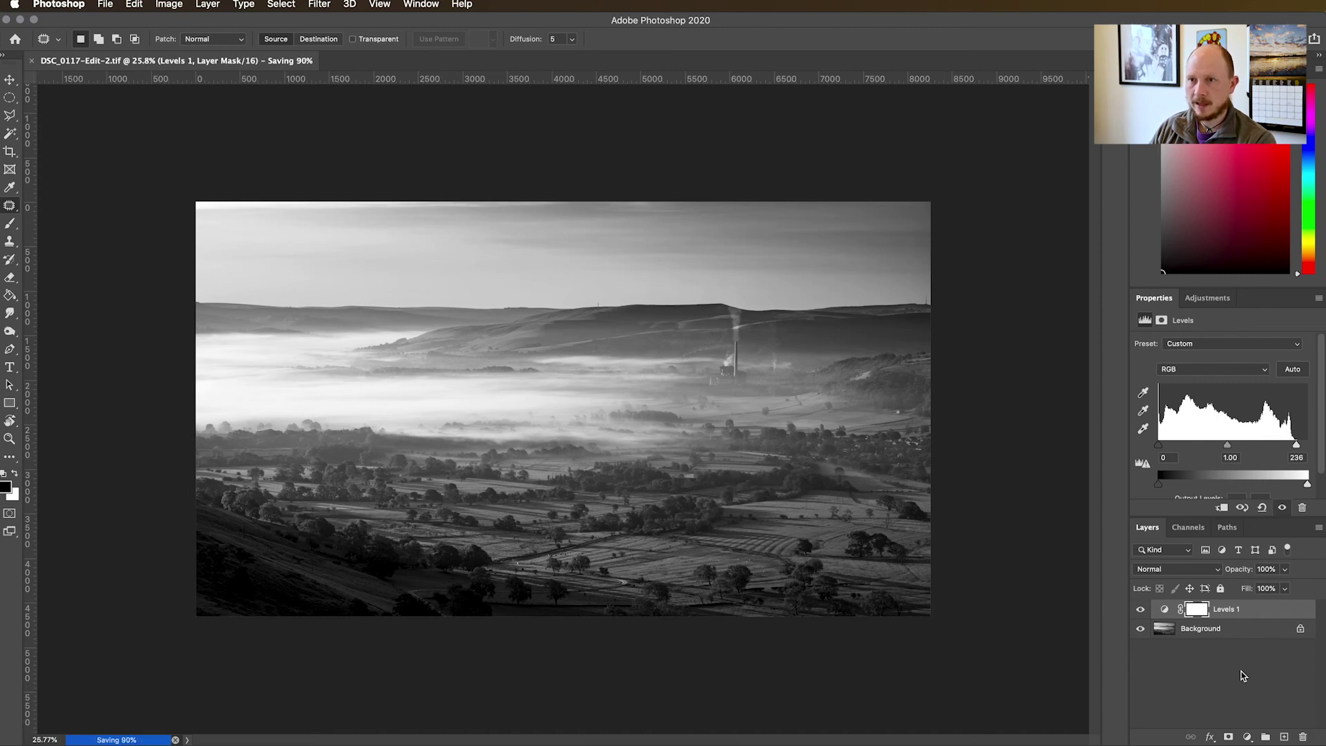
Switch back to Lightroom Classic and crop a thin strip off the top edge of DSC_0117-Edit-2.tif.
key("super+Tab")
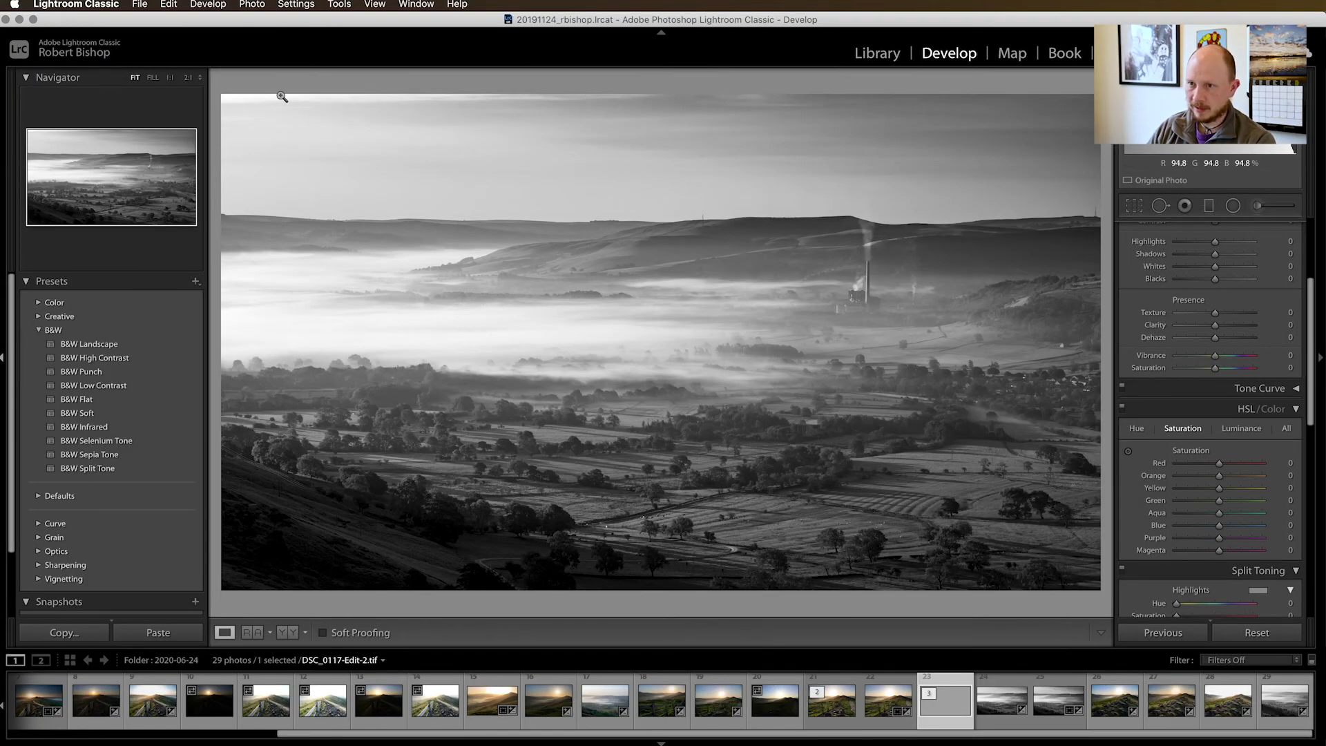
left_click(1134, 205)
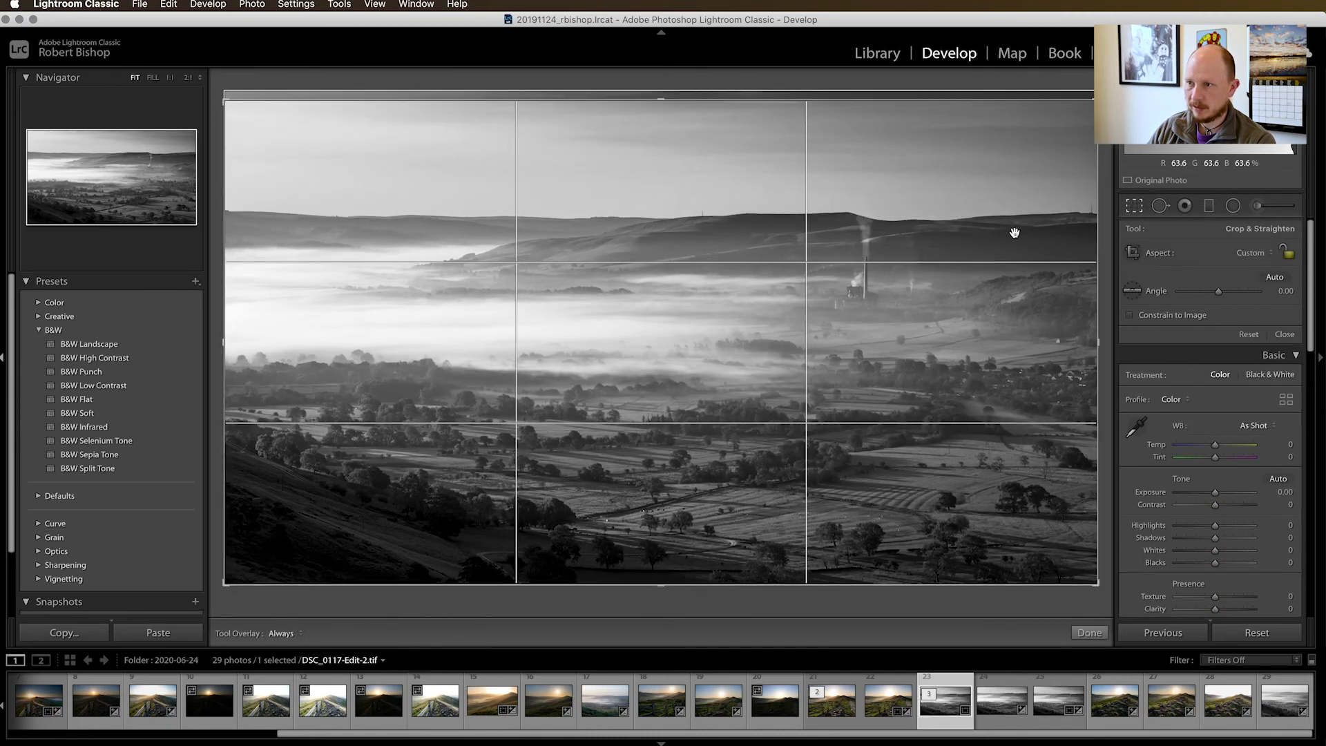
left_click(1284, 335)
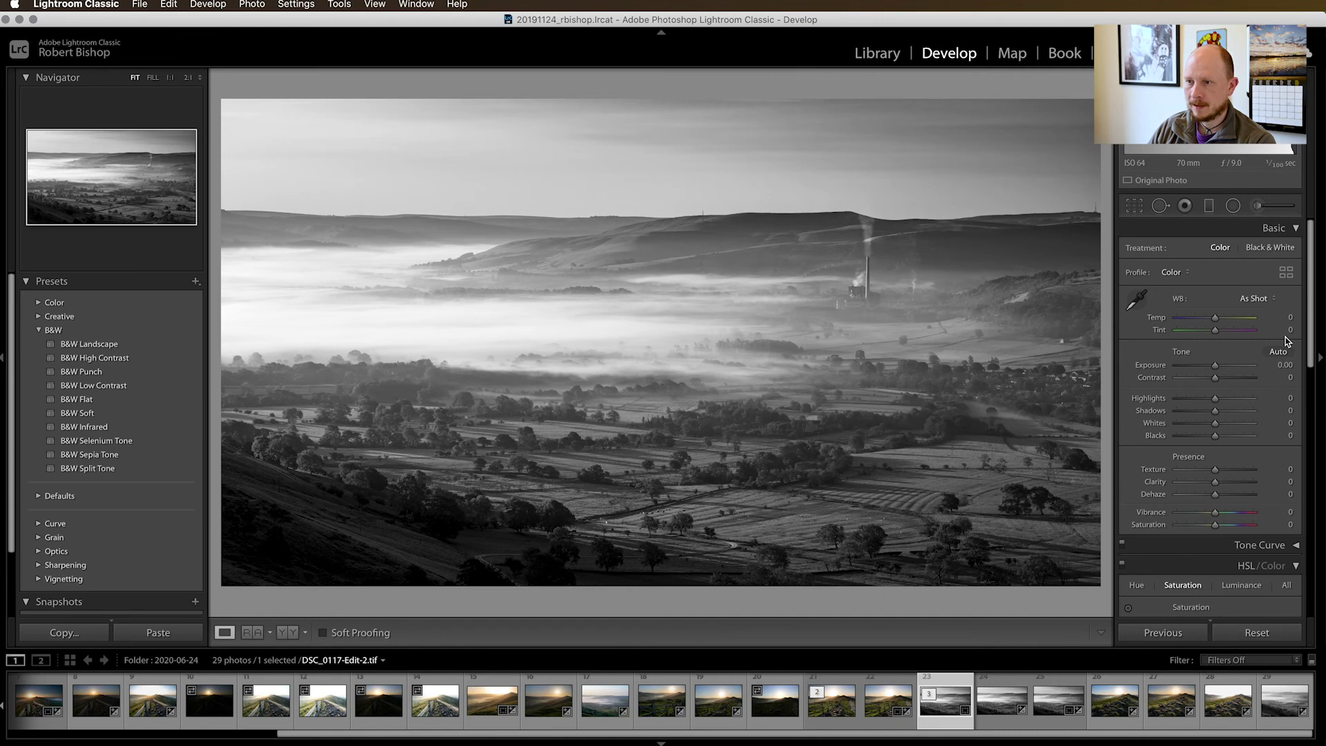